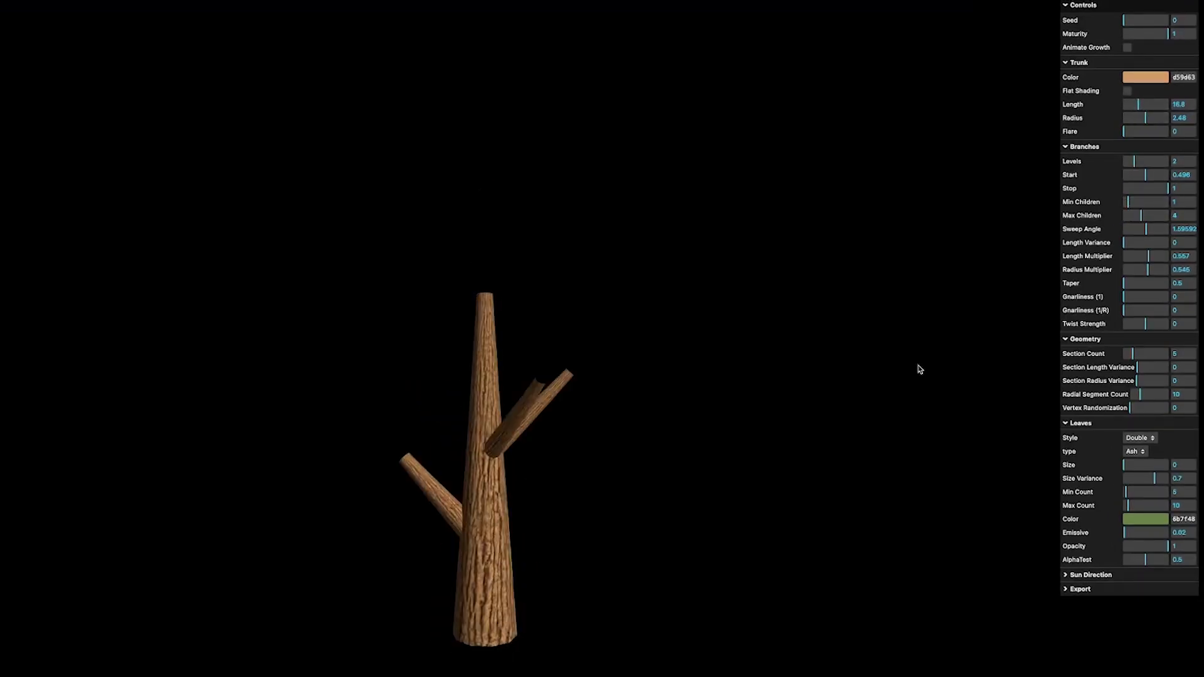
Change the spread of the child branches in the Branches panel
click(1141, 229)
Raise branch Levels to 4 and Children to 3–5, and lower length variance and child radius
drag(1134, 161, 1156, 161)
click(1136, 202)
click(1145, 215)
click(1127, 243)
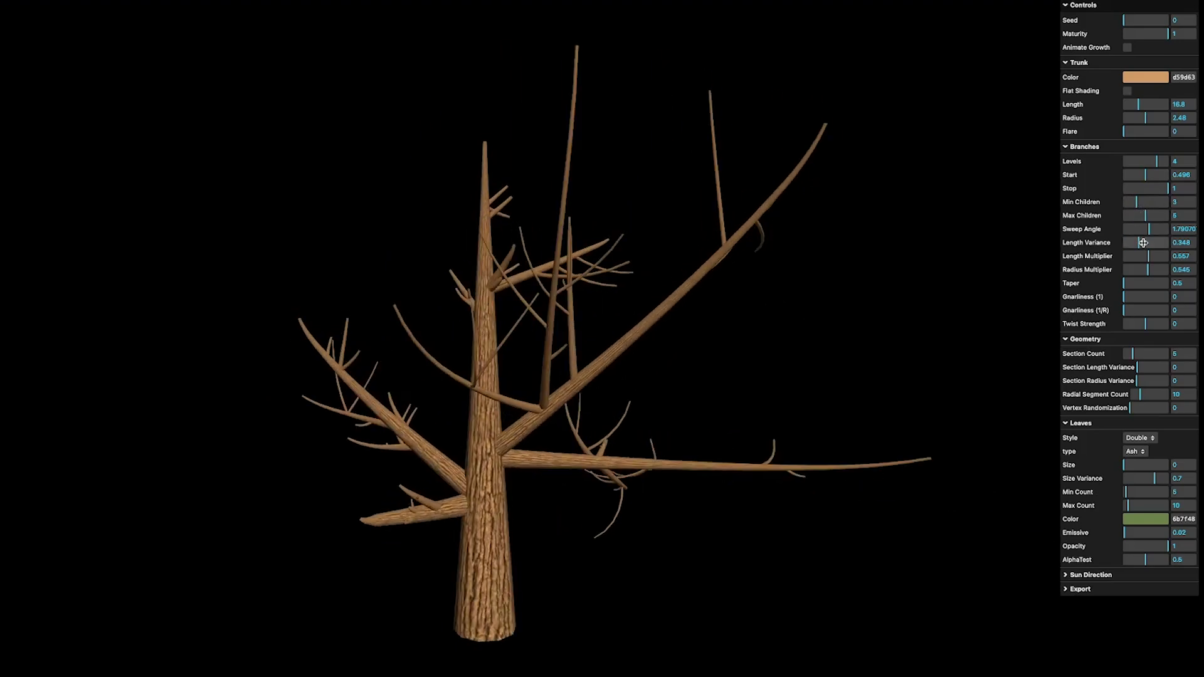
click(1144, 269)
Adjust the sun strength and add Gnarliness, including a little radius-based gnarliness
click(1090, 575)
click(1147, 646)
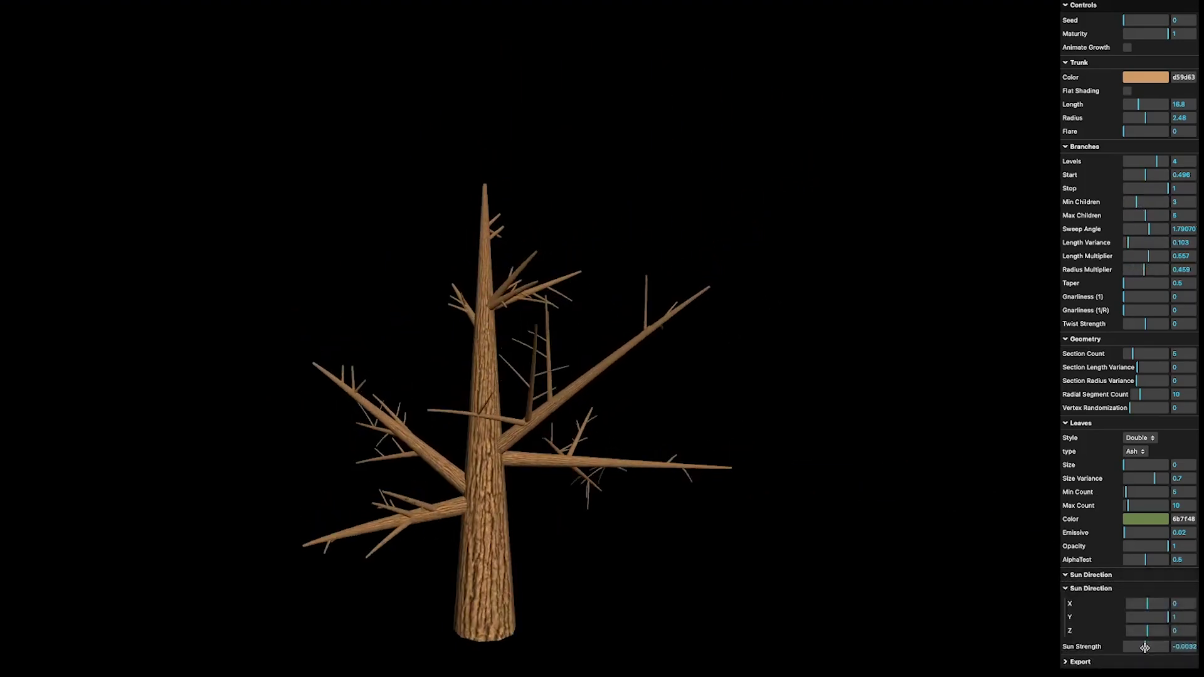
click(1137, 297)
click(1131, 311)
click(1131, 310)
Lengthen child branches, start them higher, set Leaves Size 1.56 and narrow the sweep angle
click(1151, 256)
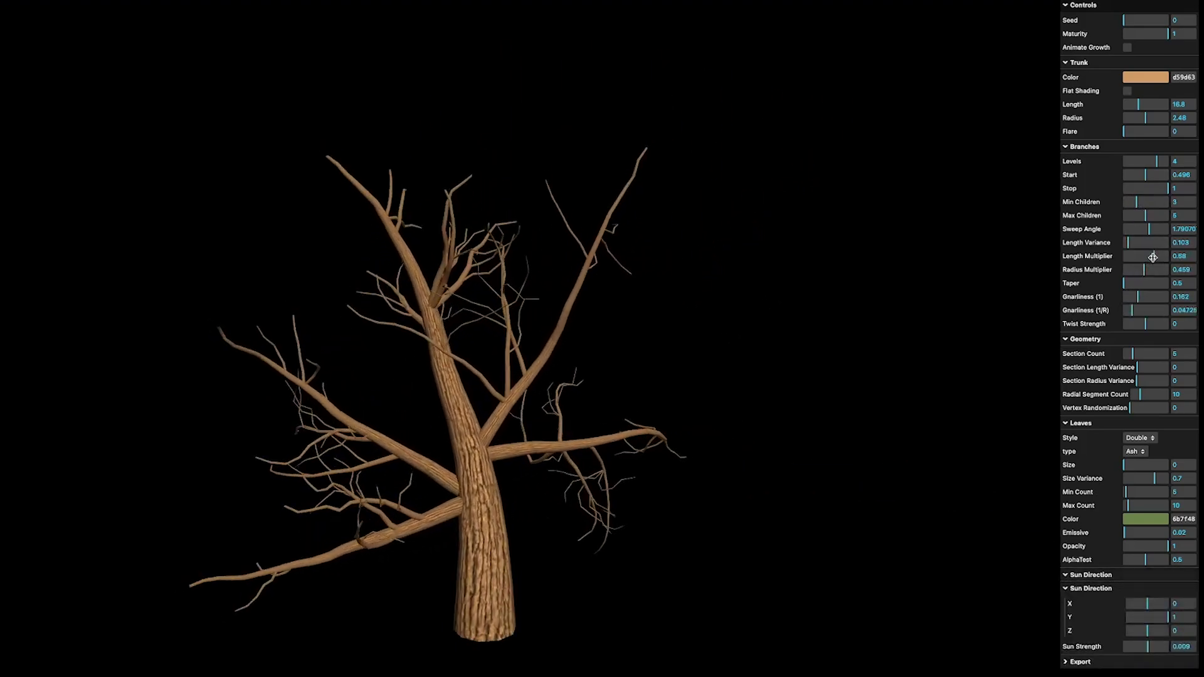
click(1147, 175)
click(1137, 464)
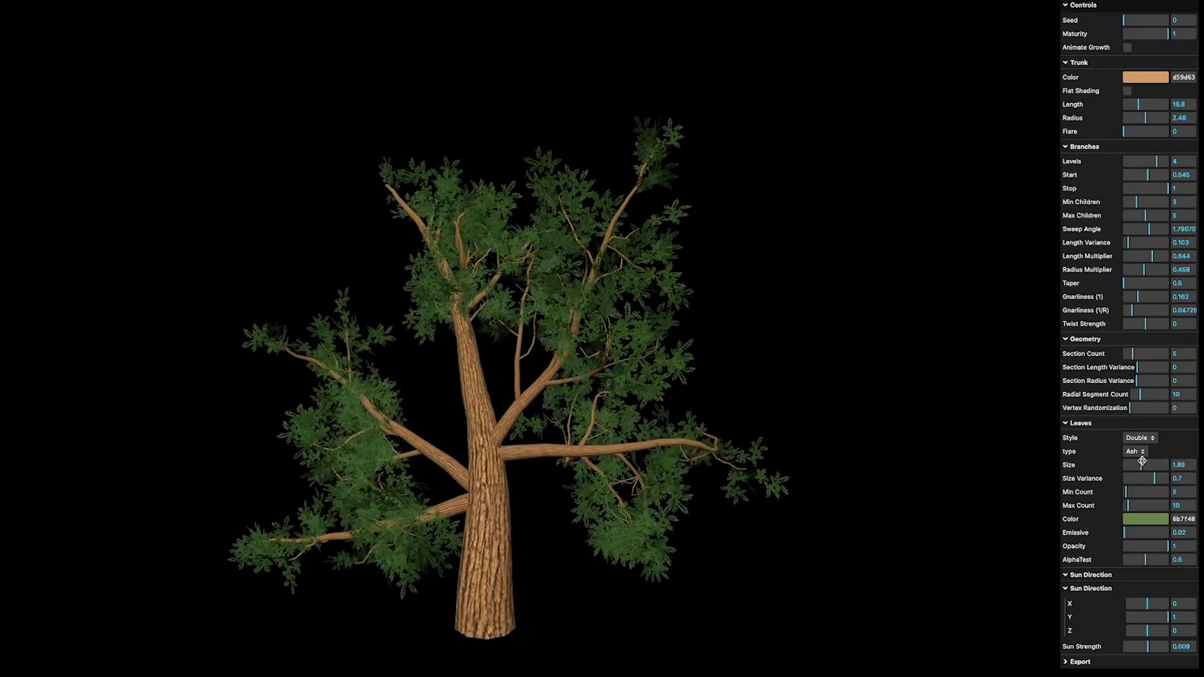
click(1152, 646)
click(1141, 229)
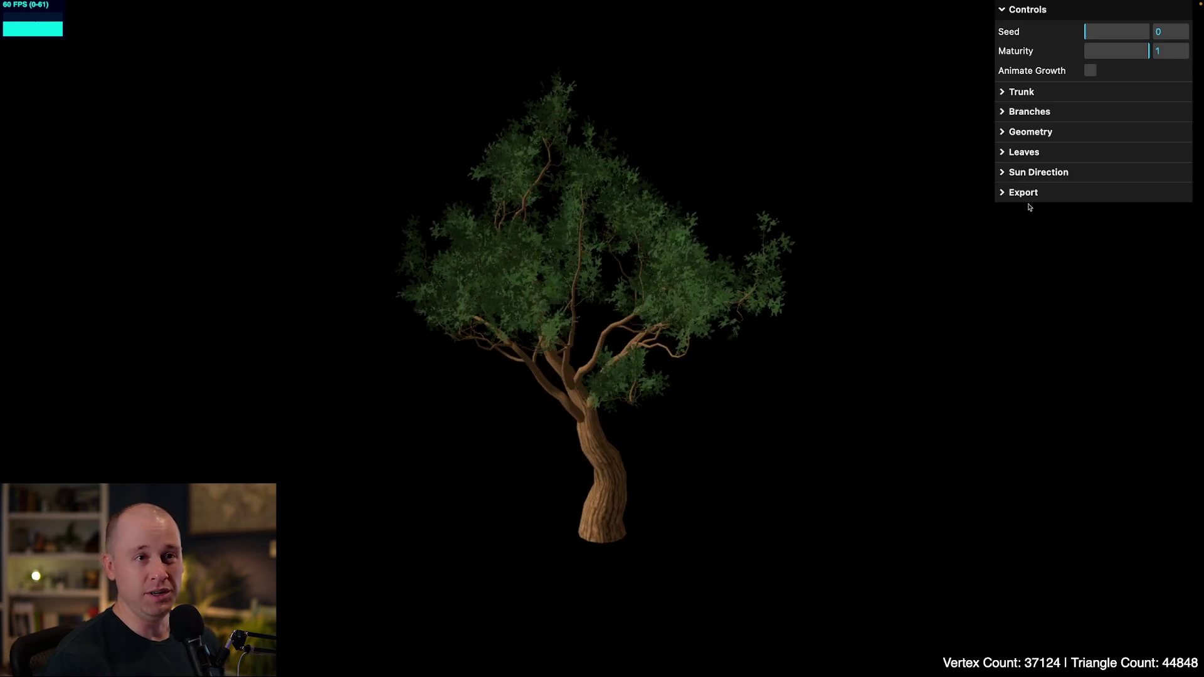
click(1002, 94)
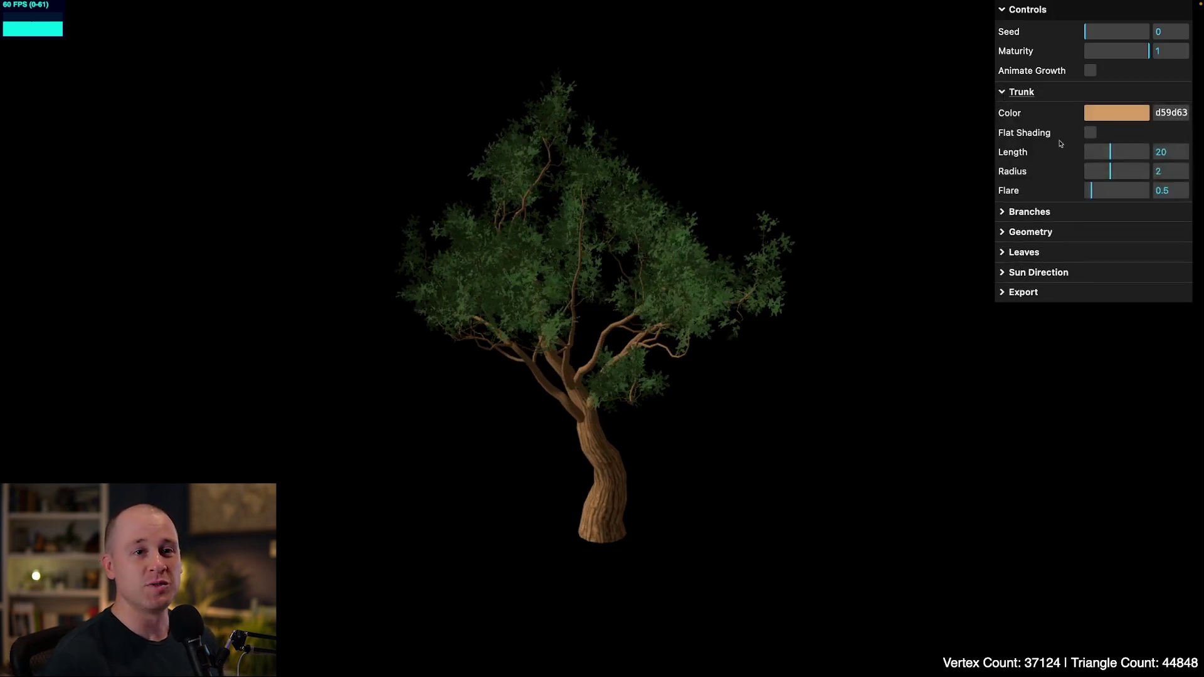
Collapse the Trunk folder and try several Seed variations, returning Seed to 0
click(1020, 92)
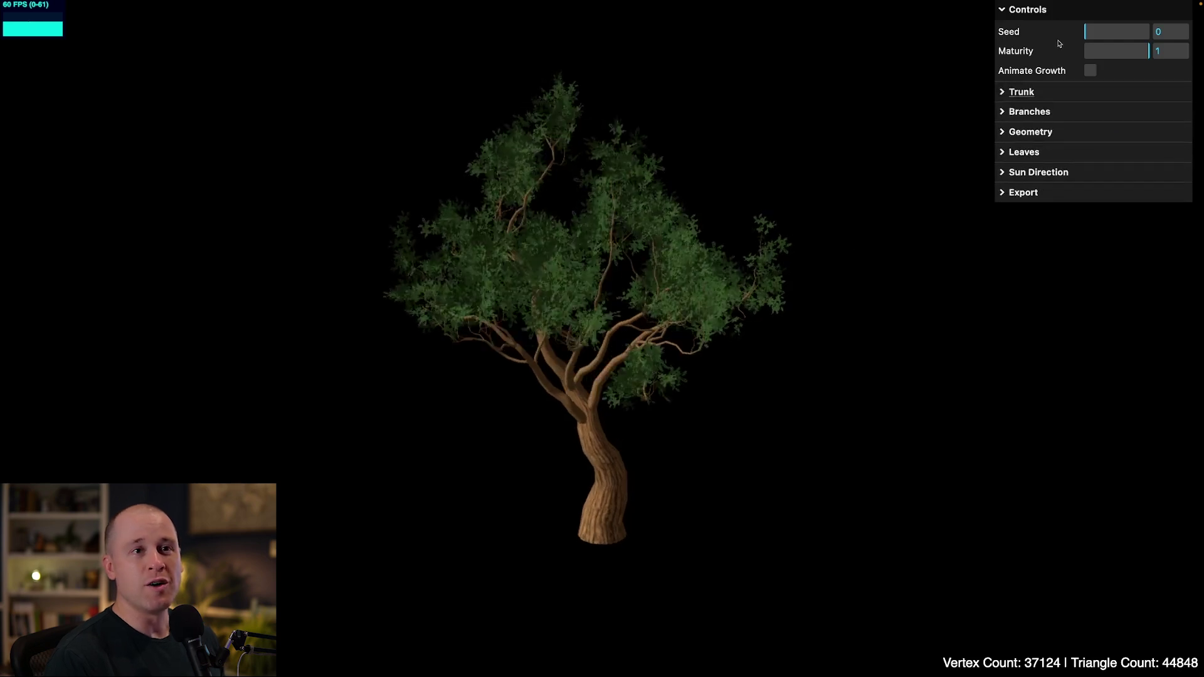
drag(1096, 32, 1101, 32)
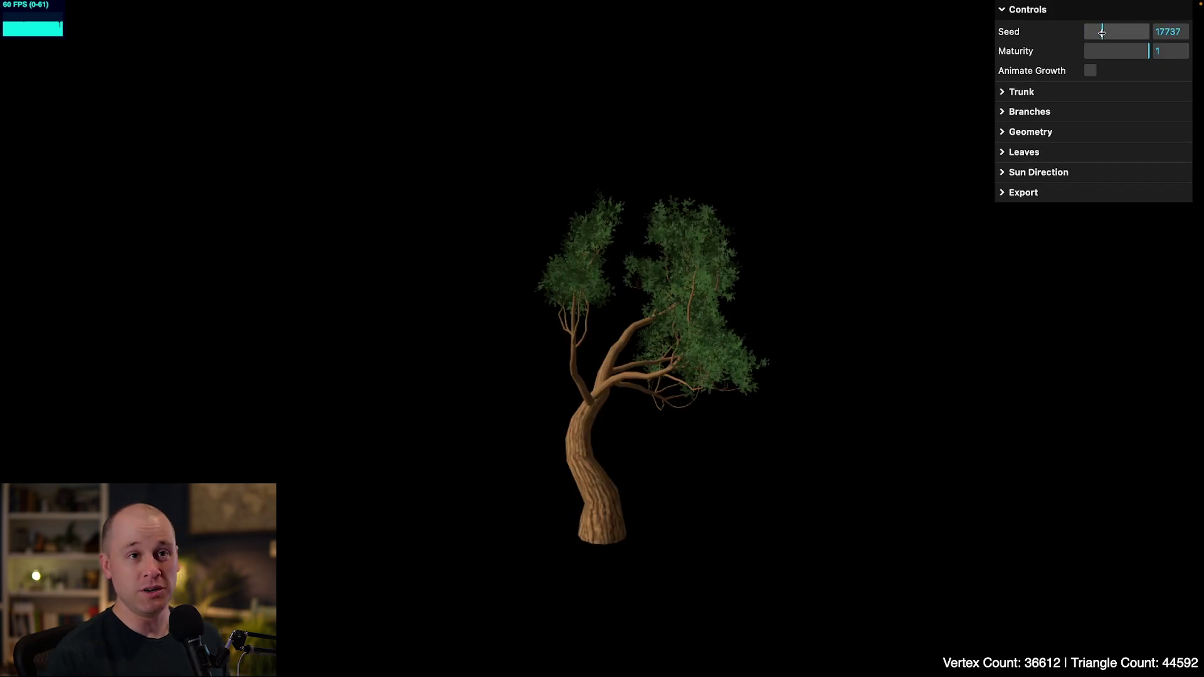
drag(1101, 32, 980, 392)
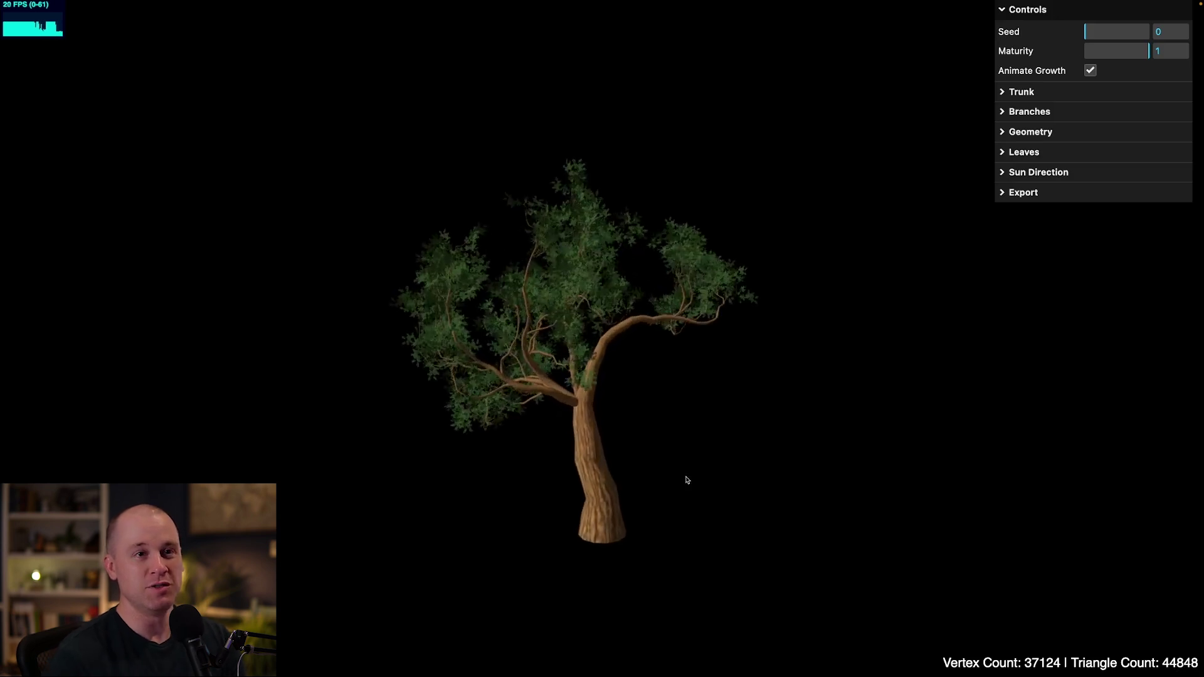
Turn off Animate Growth and lower Maturity to 0.836
click(1094, 71)
mouse_move(1150, 52)
mouse_down()
mouse_move(1118, 52)
mouse_move(1156, 52)
mouse_move(1139, 51)
mouse_up()
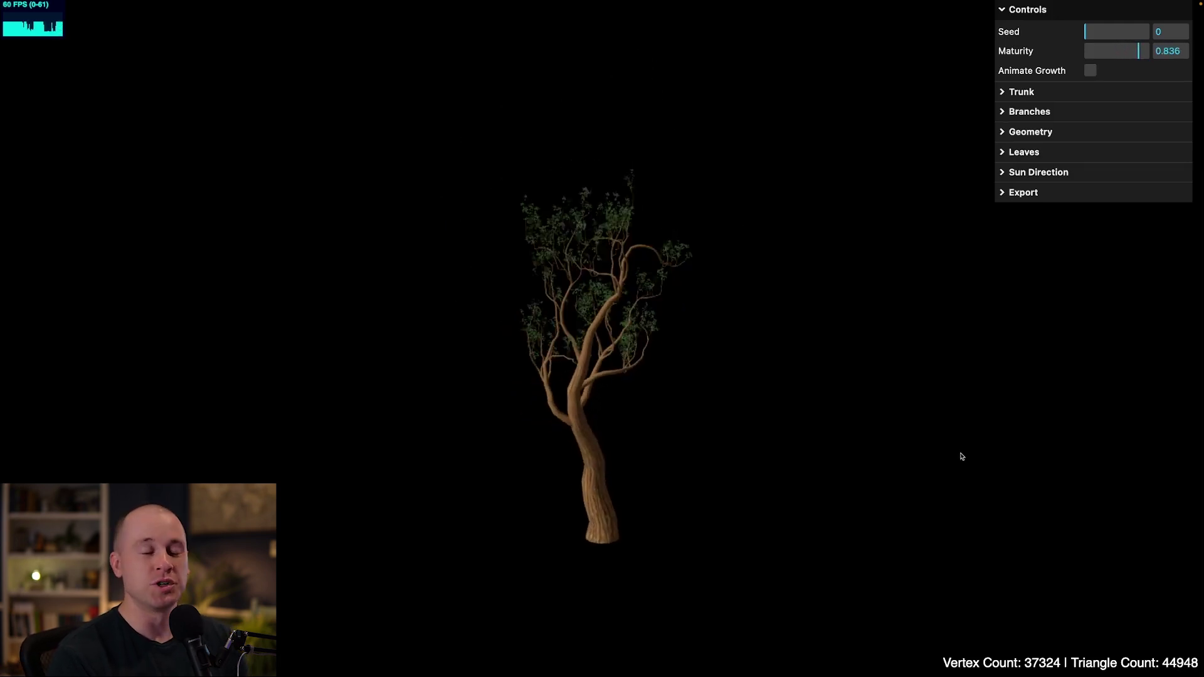
click(1021, 91)
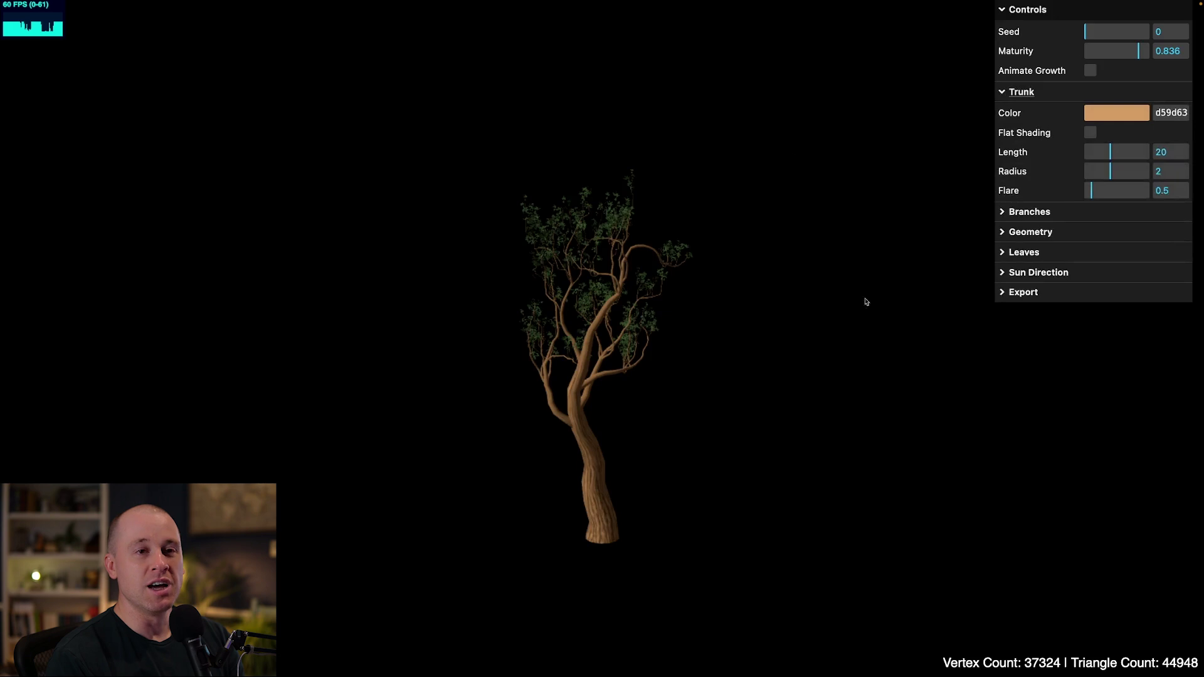
Set the trunk colour to de9d60, test flat shading, then set Length 22.75 and Flare 0
click(1120, 116)
mouse_move(1163, 73)
mouse_down()
mouse_move(1148, 101)
mouse_move(1174, 42)
mouse_up()
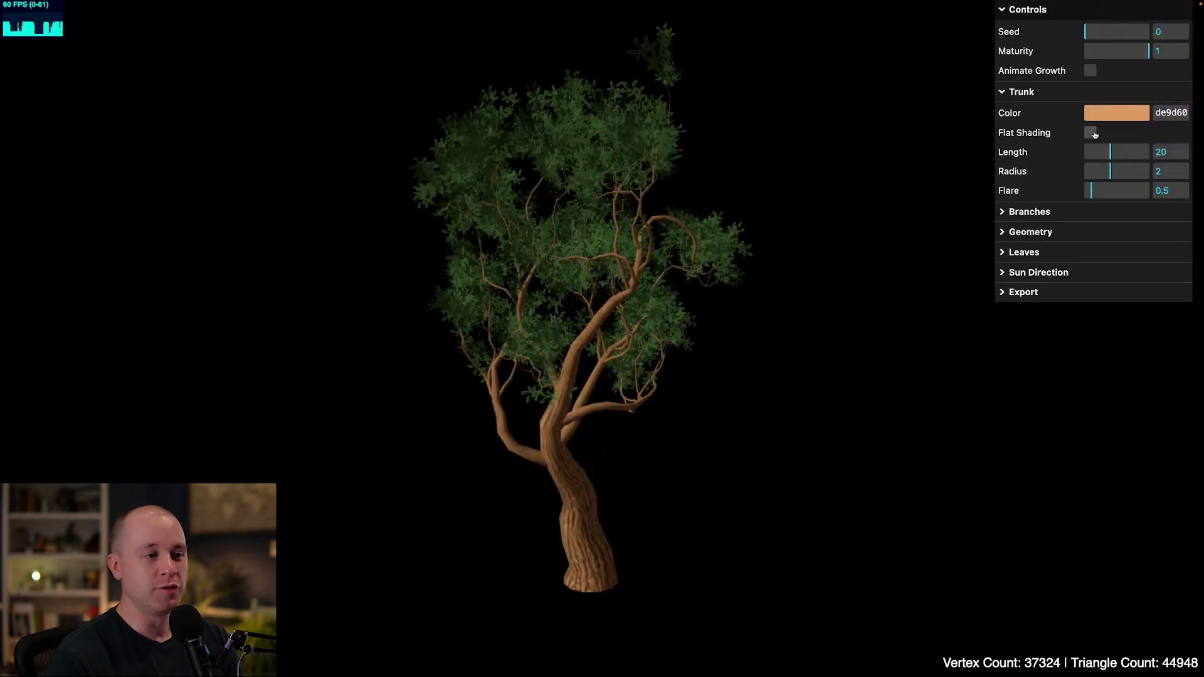
click(1091, 132)
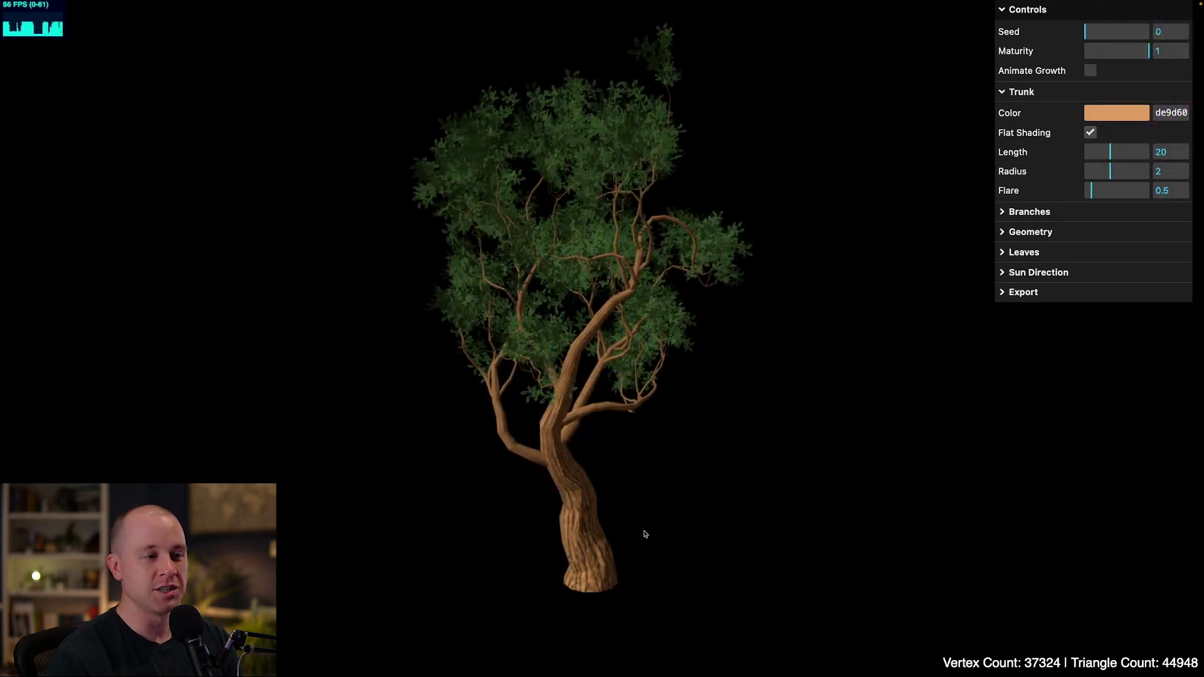
drag(645, 534, 802, 524)
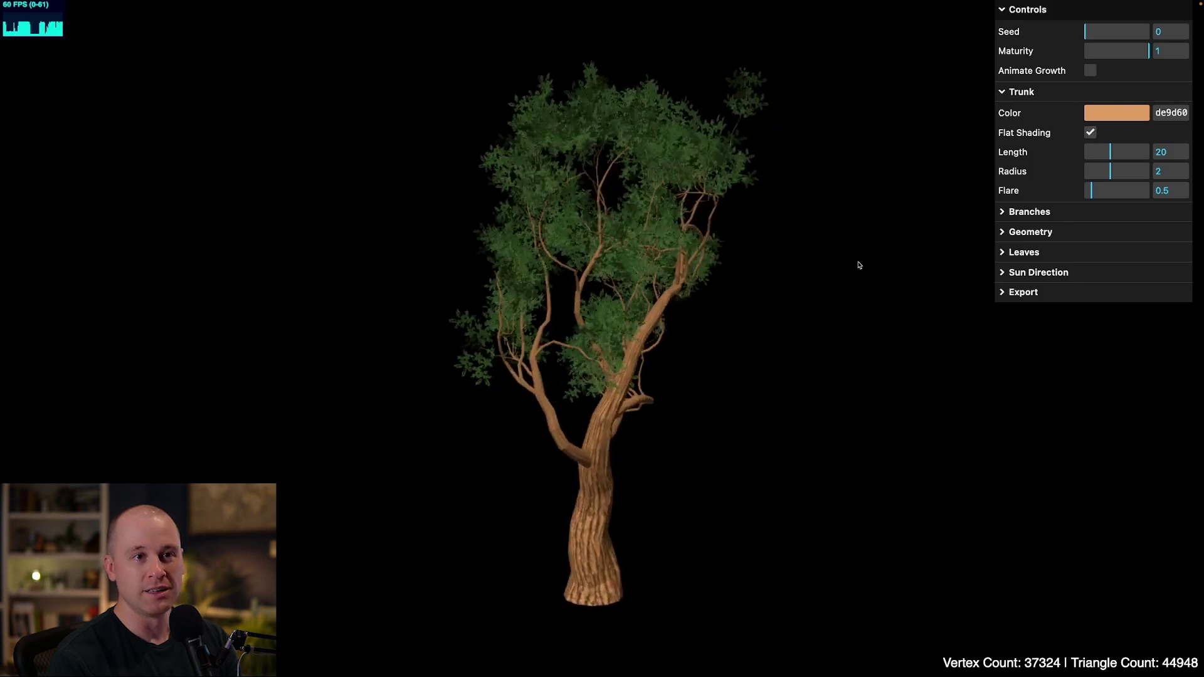
key(space)
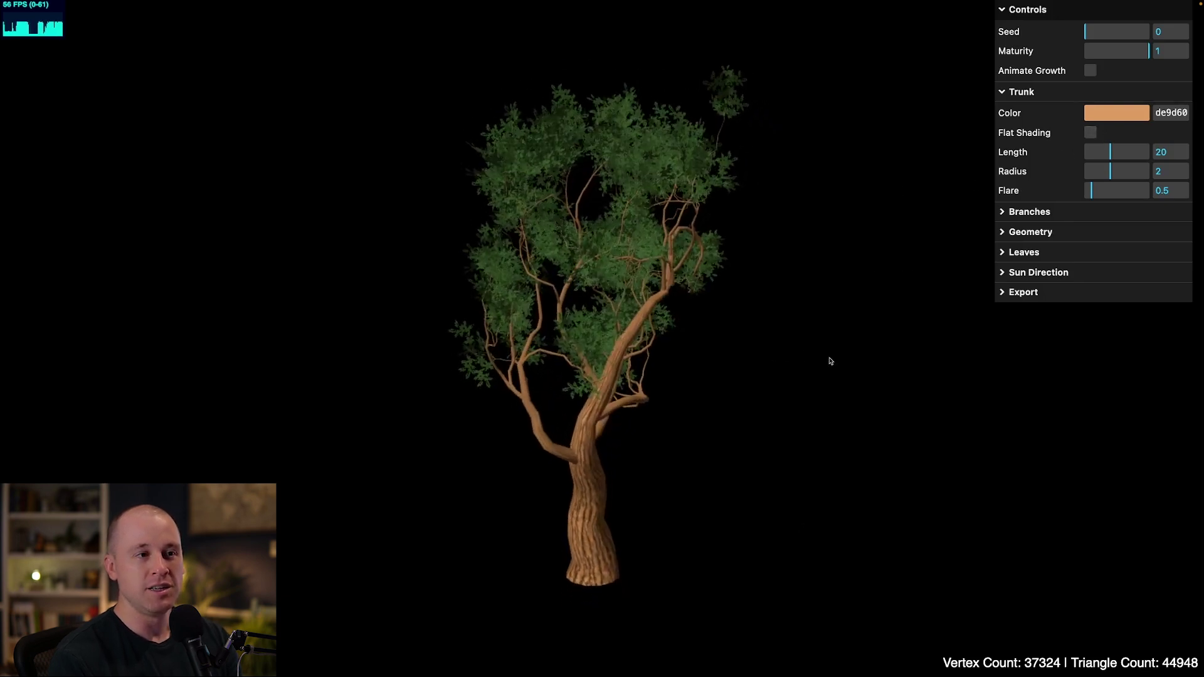
drag(1101, 149, 1137, 172)
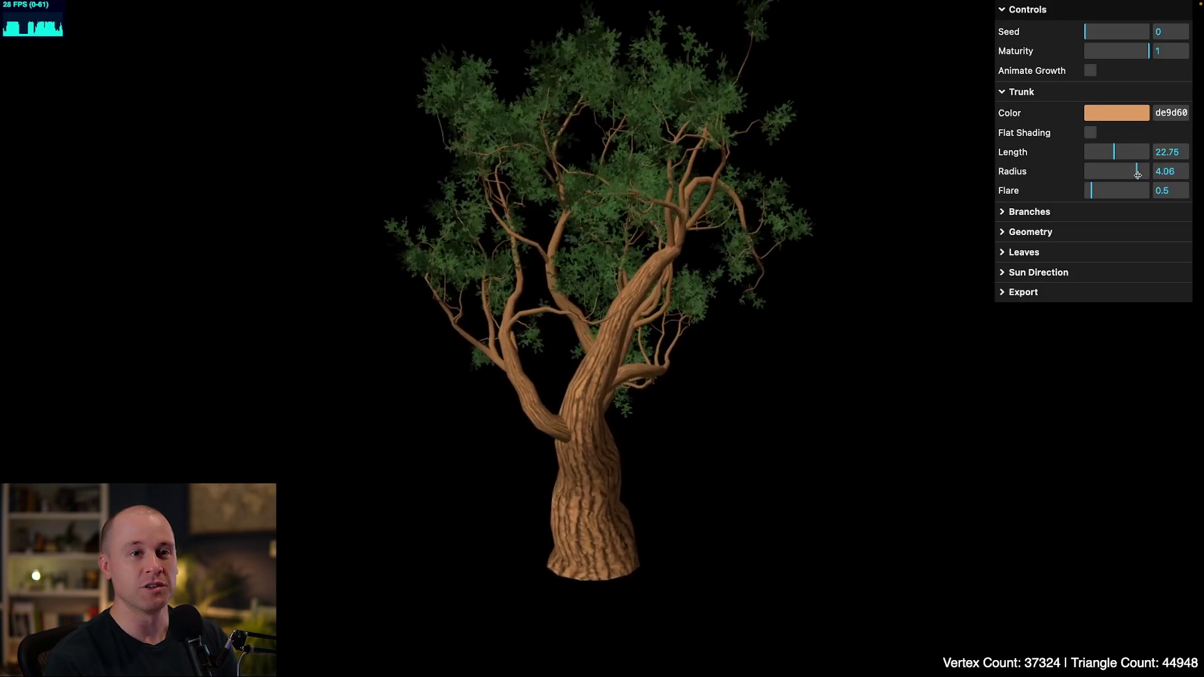
drag(1092, 190, 1110, 171)
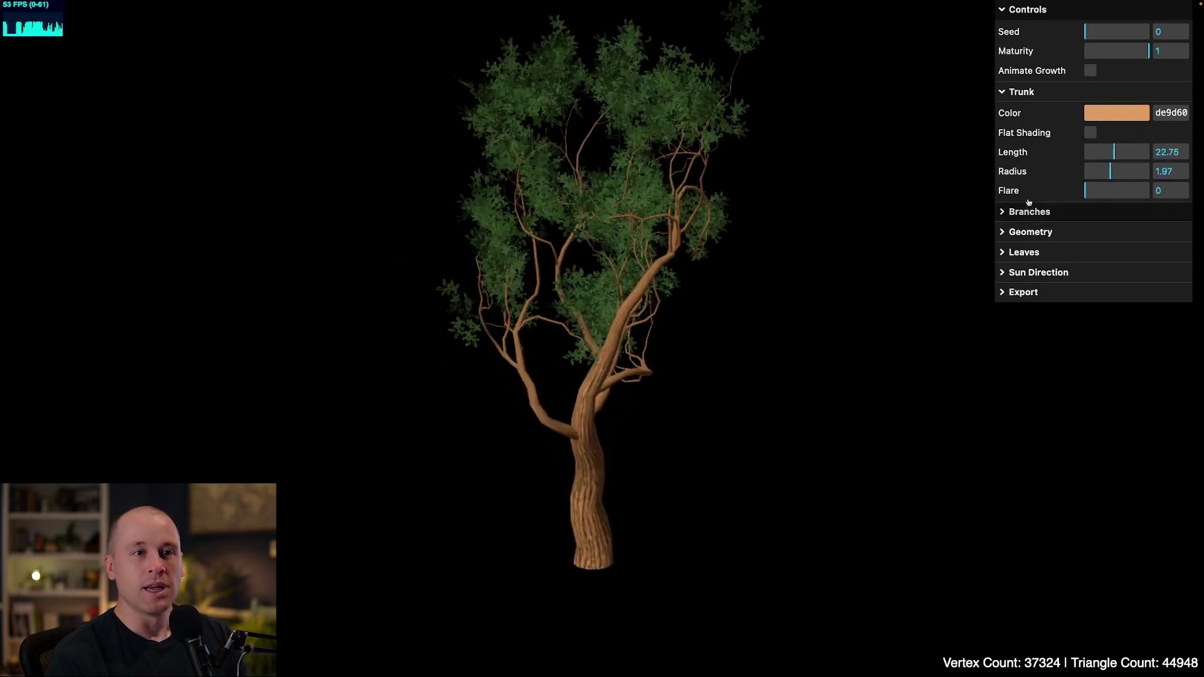
In Branches, test lower Levels and return to 4, then set Start 0.639 and Stop 0.934
click(1003, 93)
click(1004, 111)
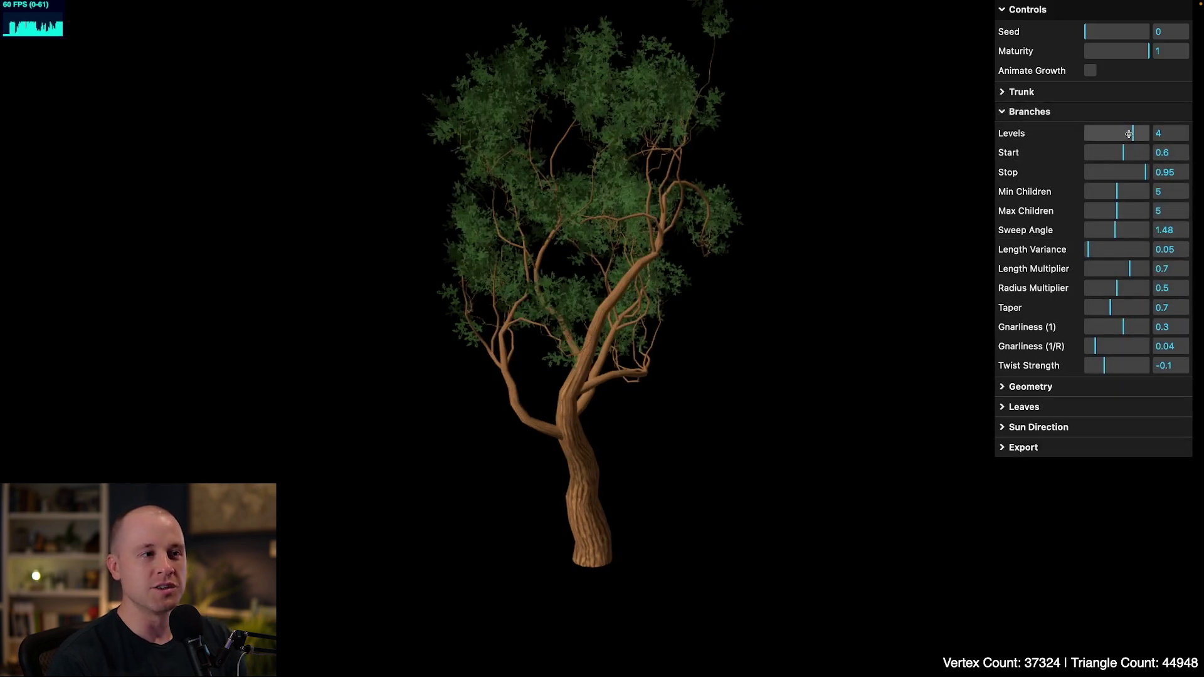
mouse_move(1128, 134)
mouse_down()
mouse_move(1097, 133)
mouse_move(1116, 137)
mouse_up()
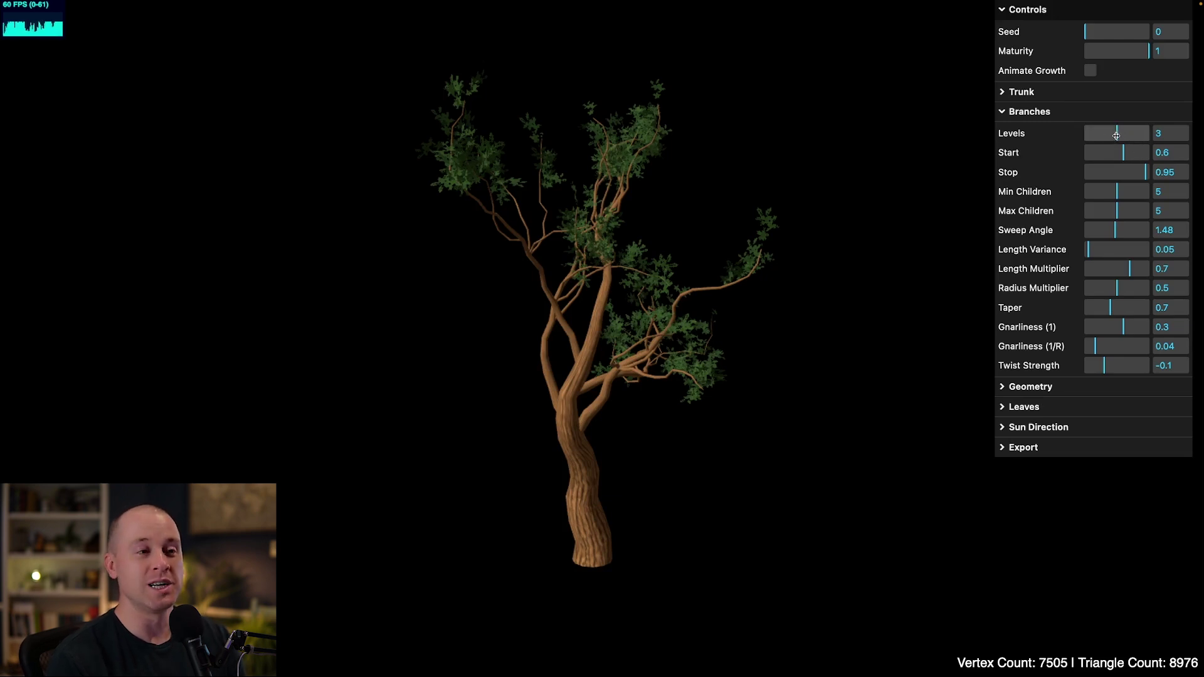
drag(1116, 136, 1104, 136)
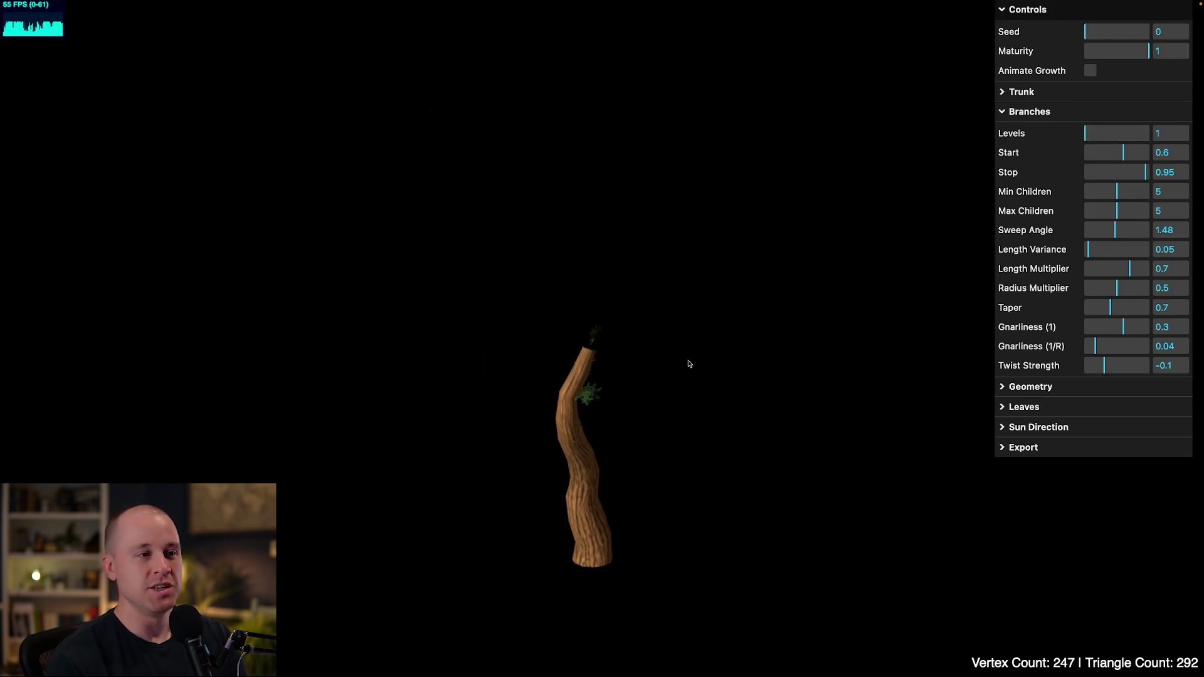
click(1100, 133)
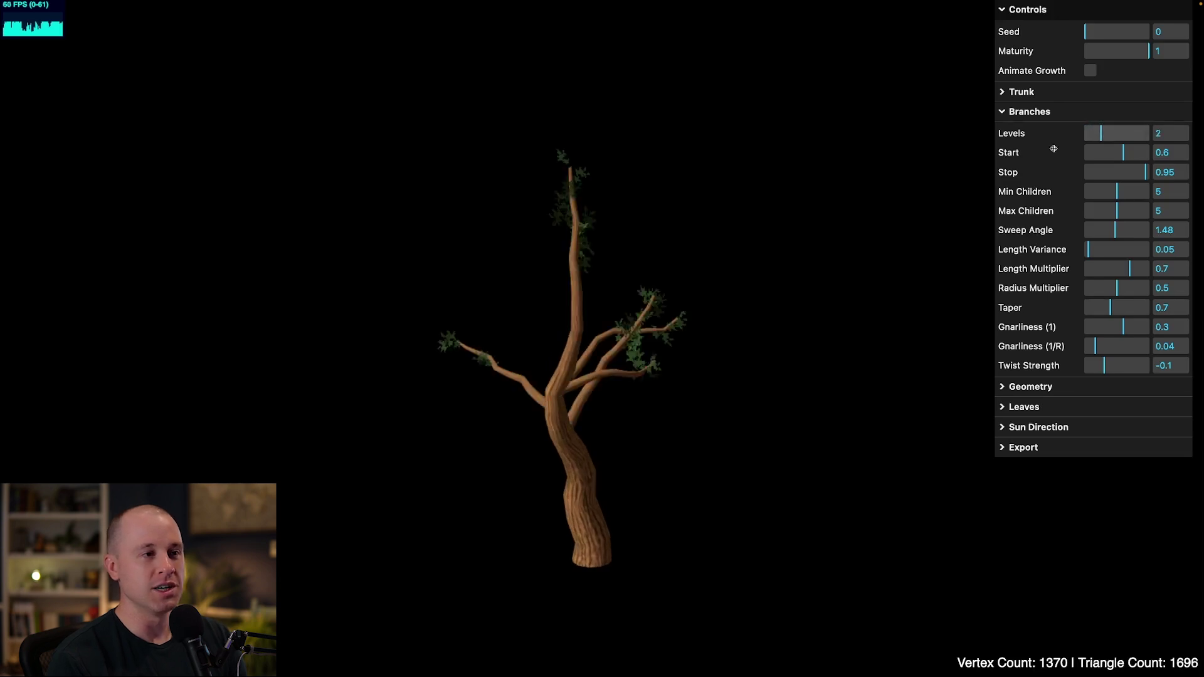
click(1111, 133)
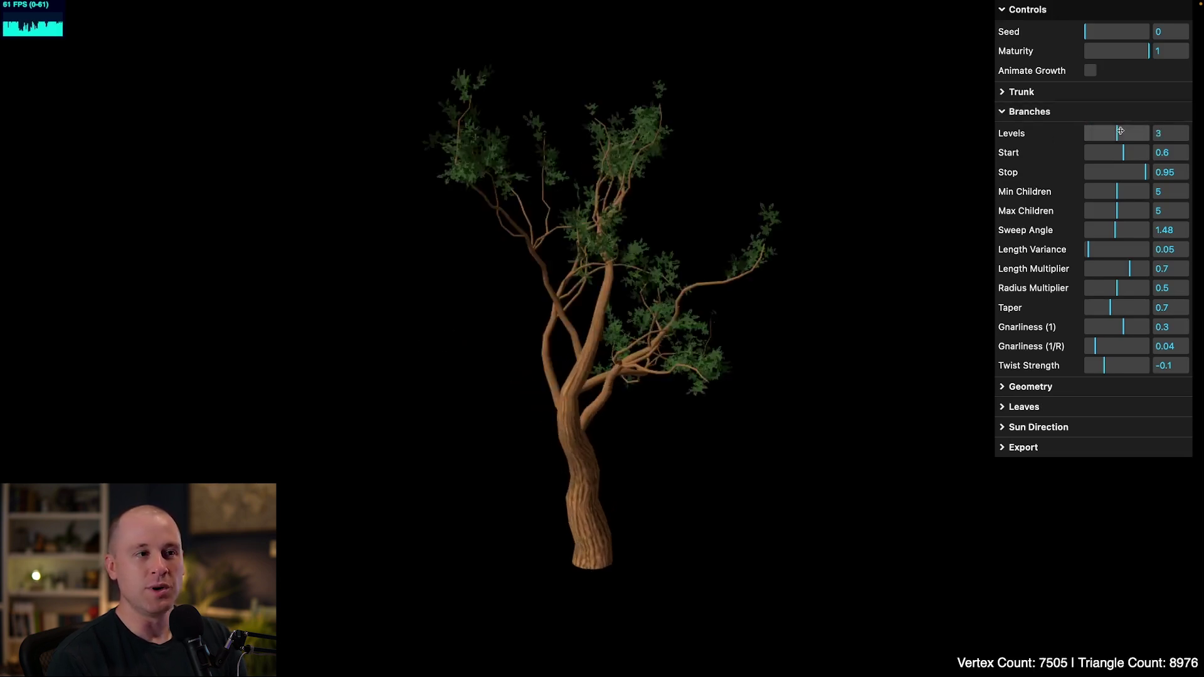
click(1129, 132)
drag(1129, 133, 1132, 133)
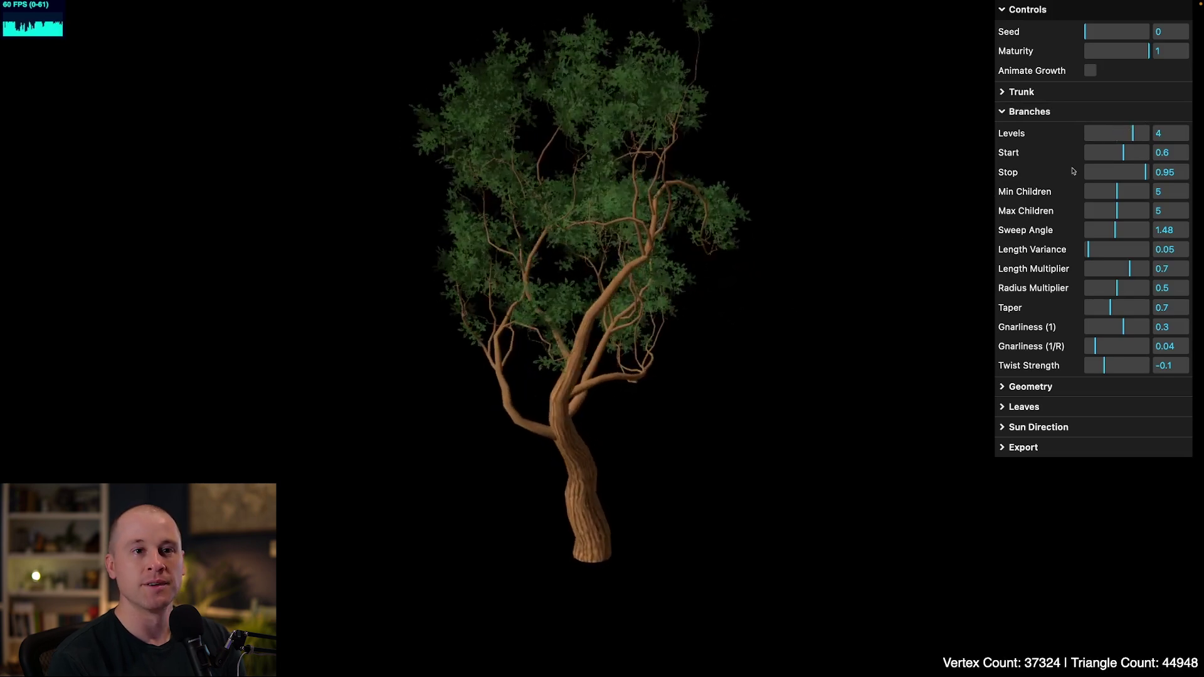
drag(785, 312, 844, 294)
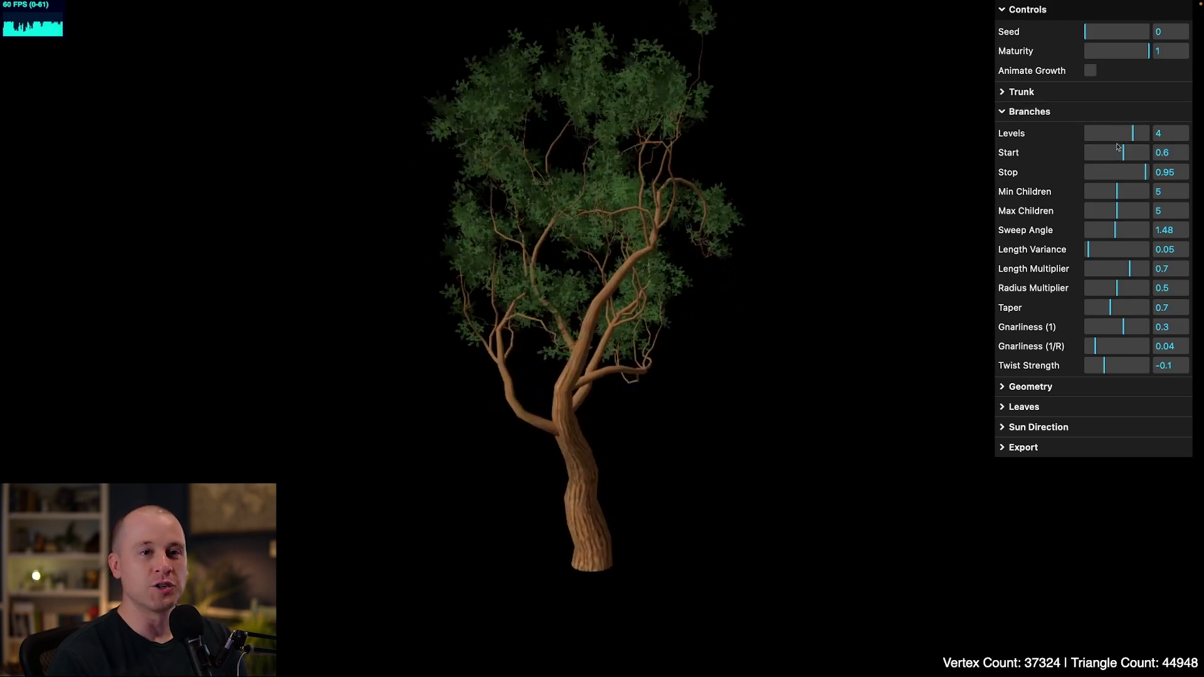
drag(1101, 153, 1144, 176)
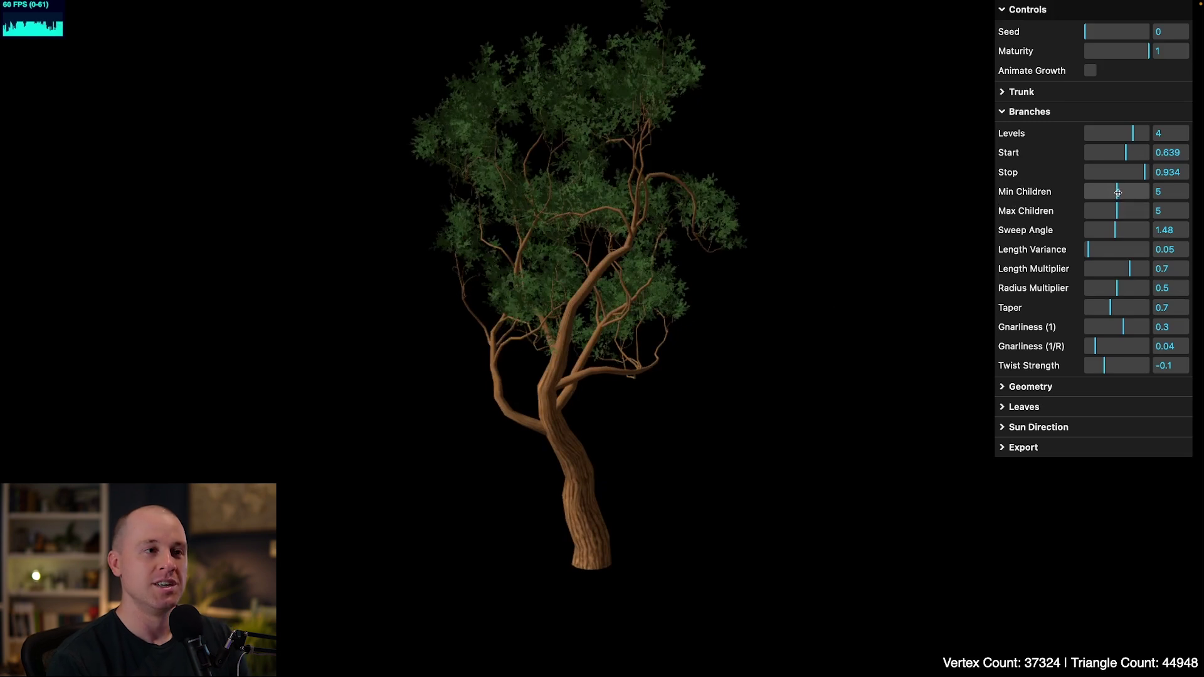
Set Min Children to 4 and Max Children to 9, then narrow Sweep Angle to 1.159
mouse_move(1118, 193)
mouse_down()
mouse_move(1085, 192)
mouse_move(1104, 212)
mouse_up()
drag(883, 326, 741, 341)
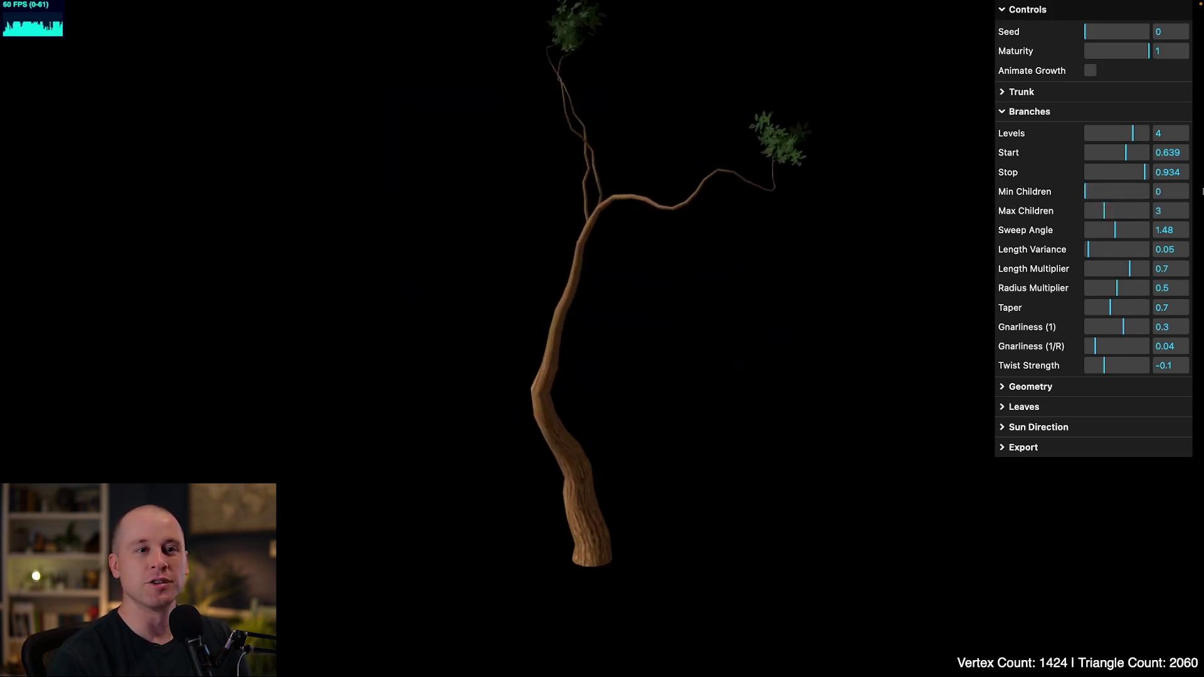
drag(1115, 196, 1141, 210)
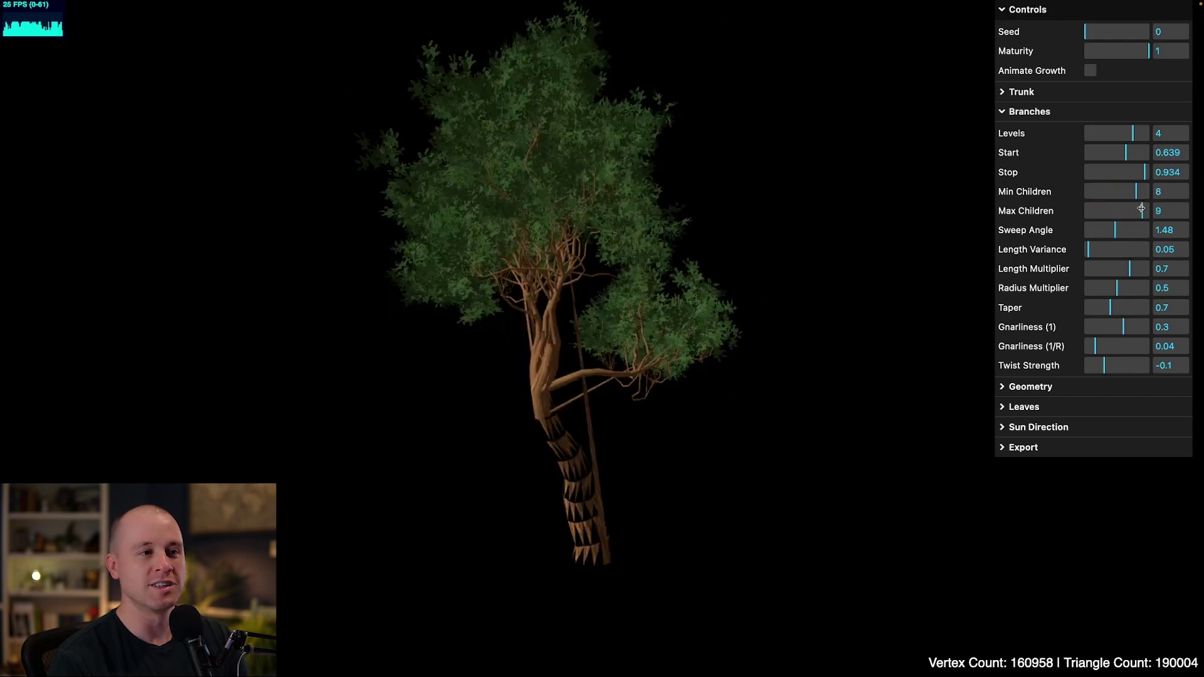
drag(904, 325, 982, 306)
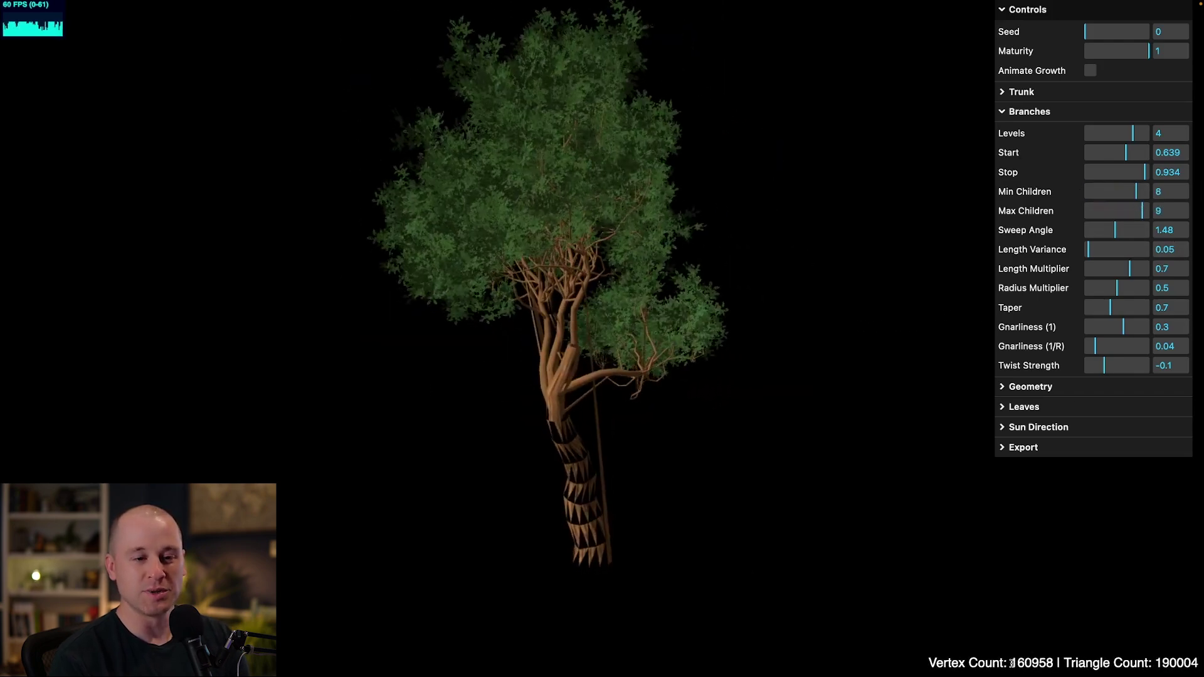
drag(731, 450, 729, 421)
drag(1121, 193, 1112, 192)
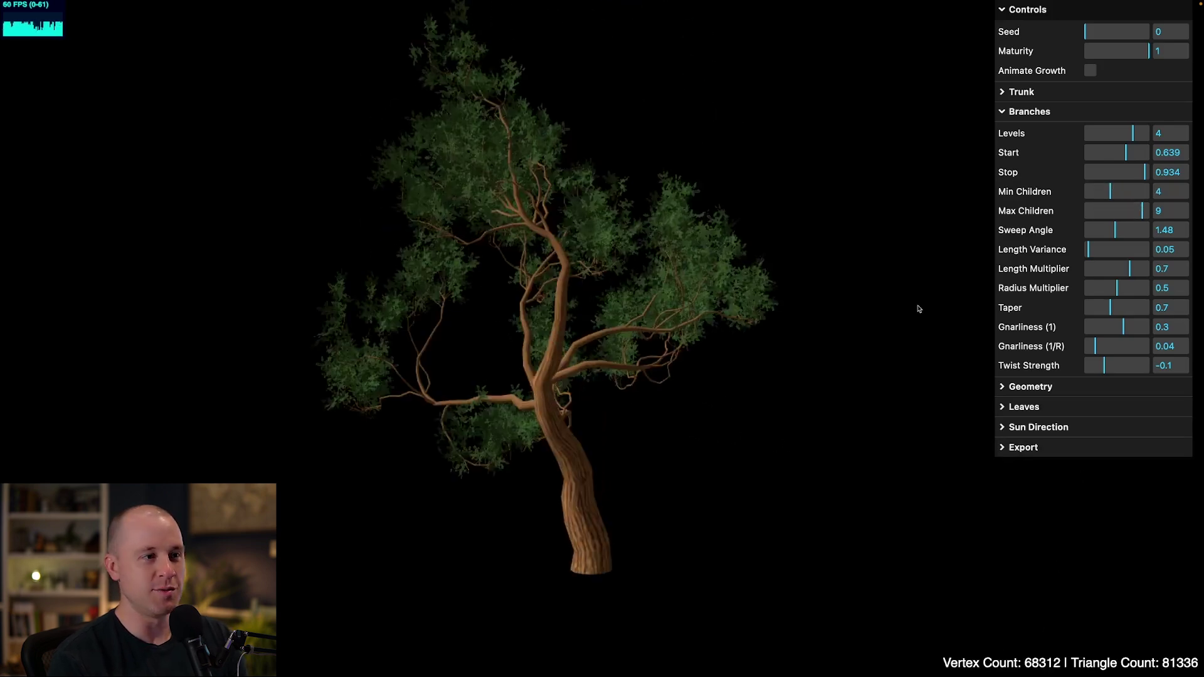
drag(919, 309, 949, 323)
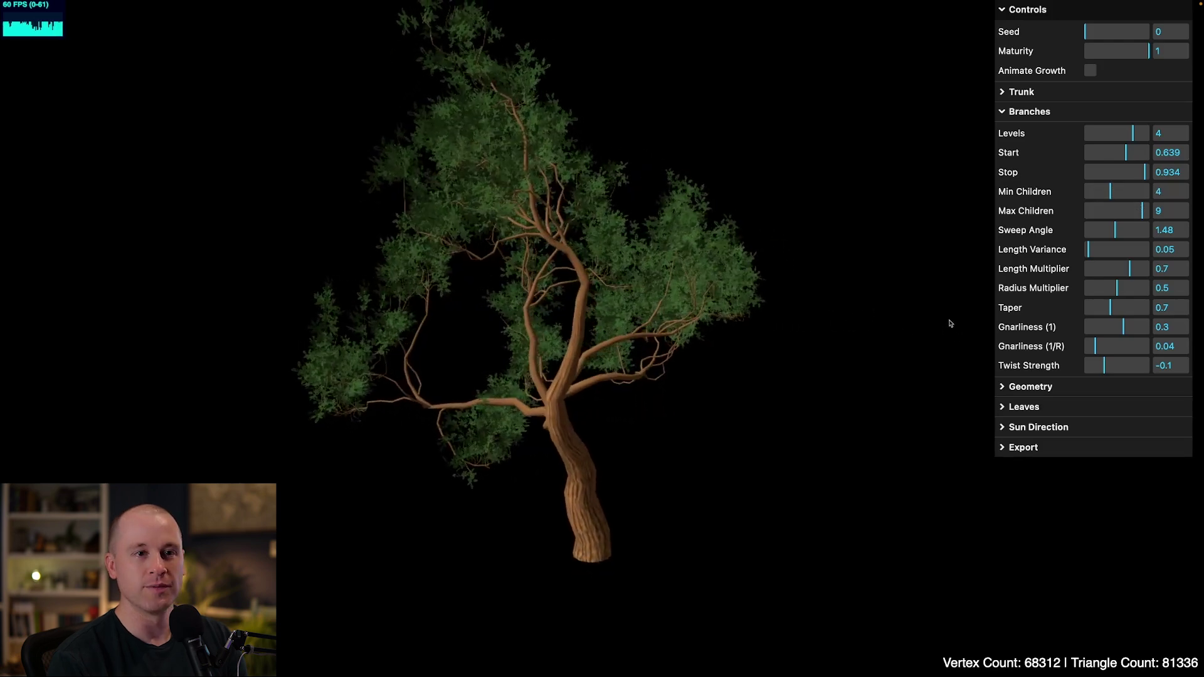
drag(1113, 230, 1103, 230)
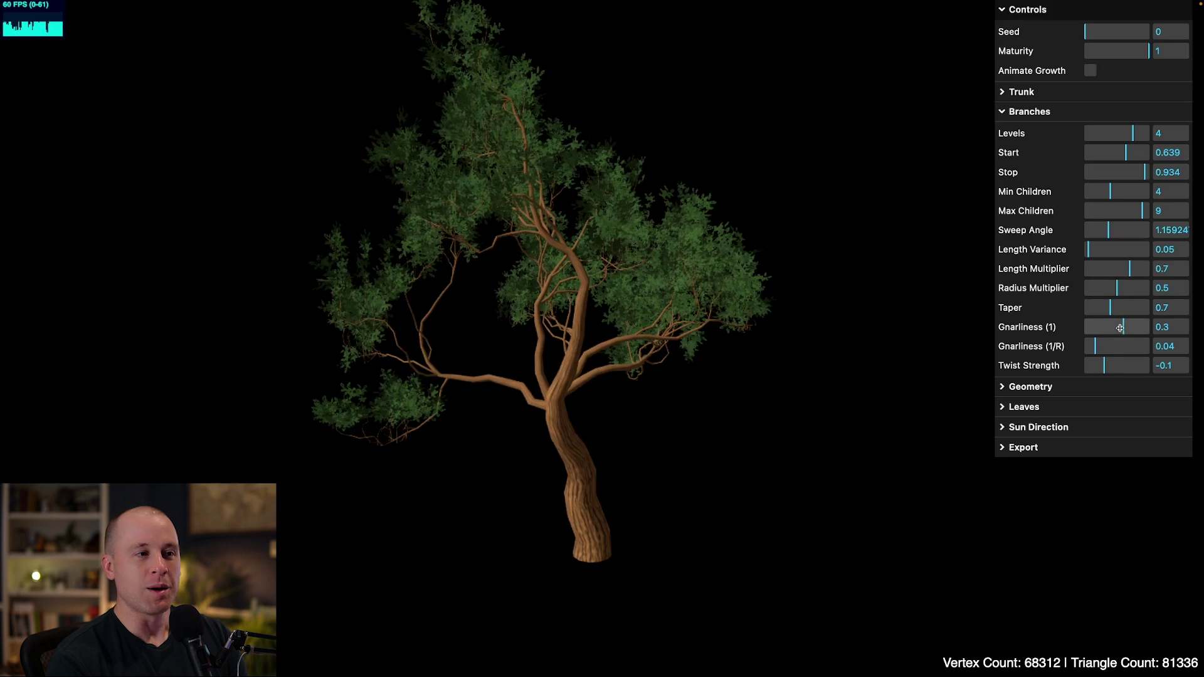
Zero the gnarliness, test sweep angles, then settle Sweep Angle at 1.467 and Gnarliness at 0.258
drag(1120, 328, 1082, 345)
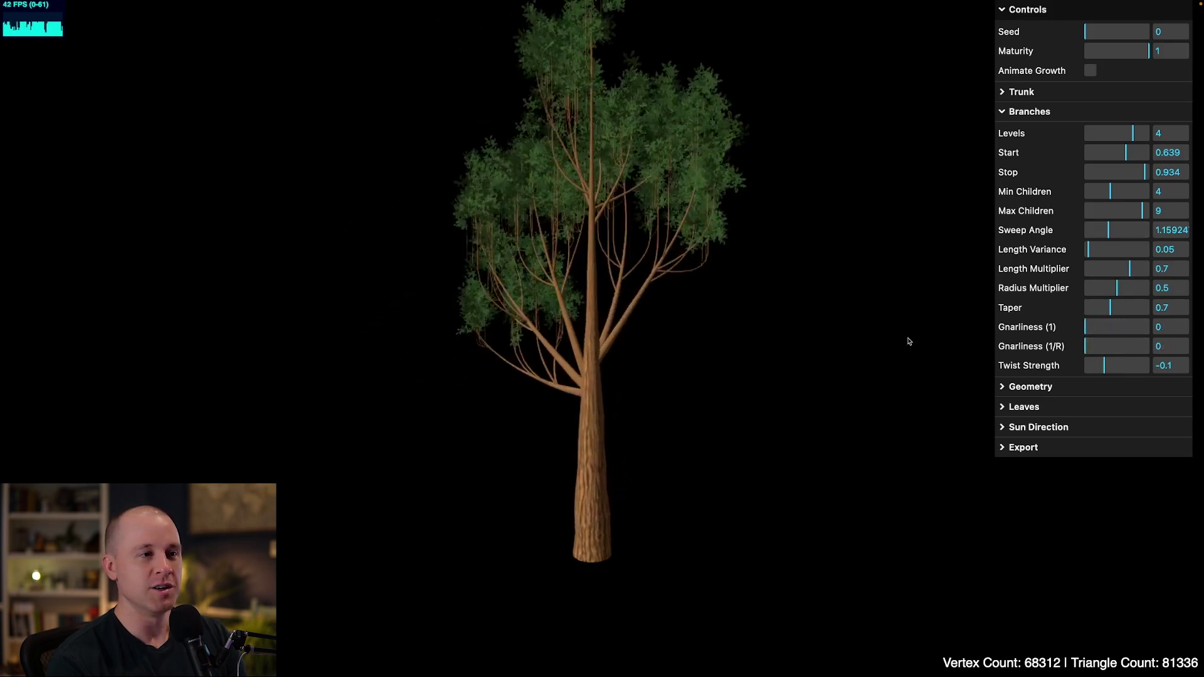
drag(909, 341, 917, 268)
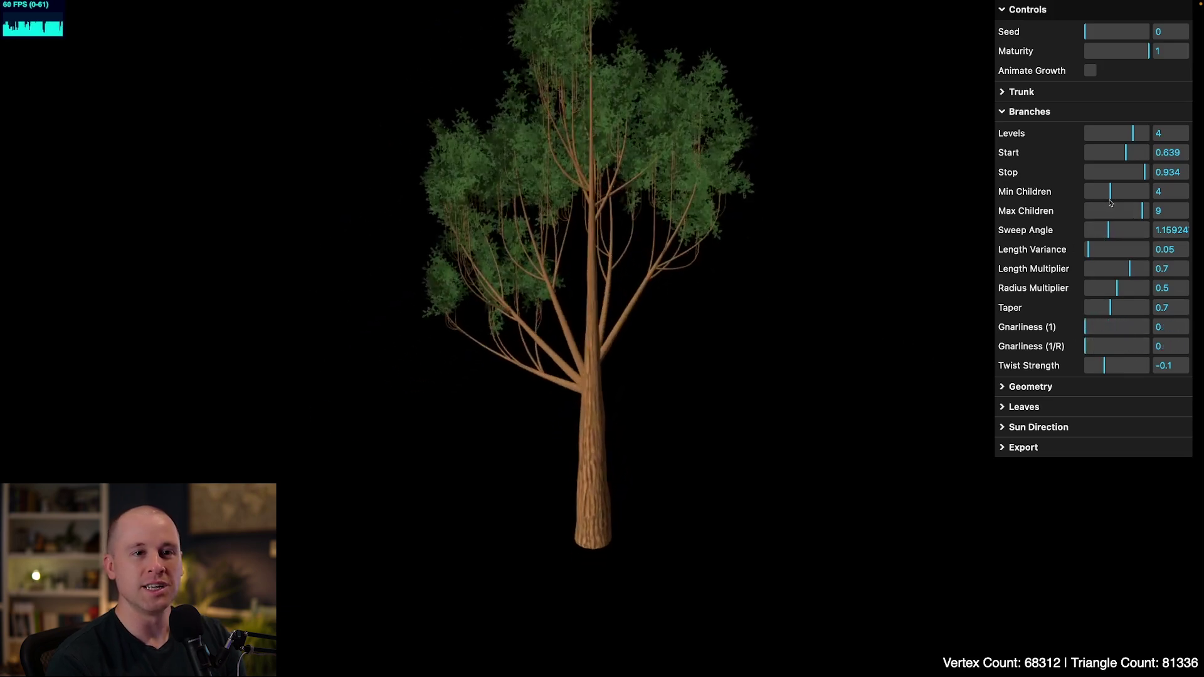
drag(1110, 229, 1094, 229)
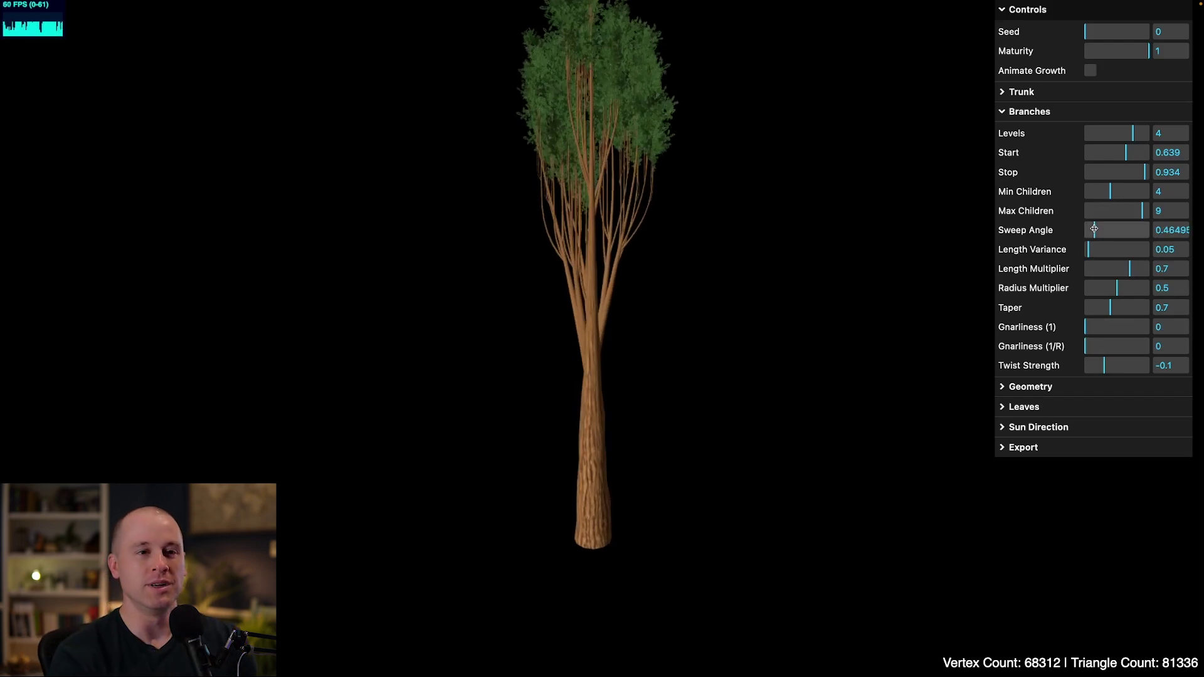
mouse_move(1093, 230)
mouse_down()
mouse_move(1147, 227)
mouse_move(1102, 230)
mouse_move(1114, 233)
mouse_up()
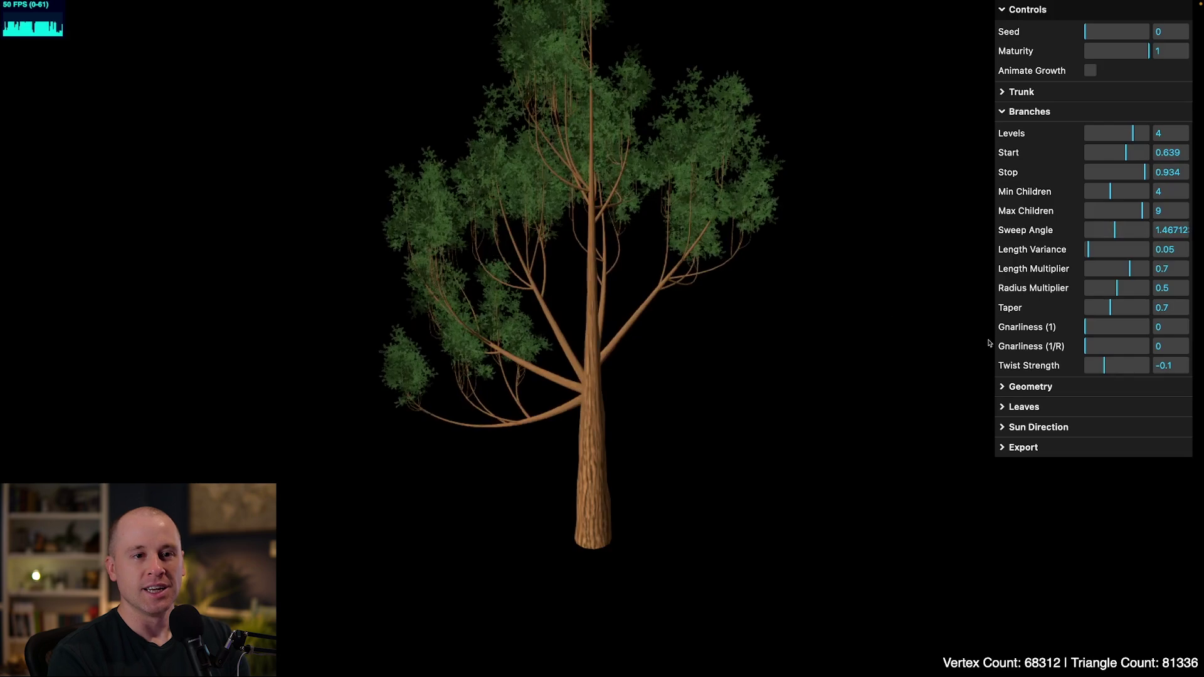
mouse_move(1087, 327)
mouse_down()
mouse_move(1118, 327)
mouse_move(1091, 346)
mouse_up()
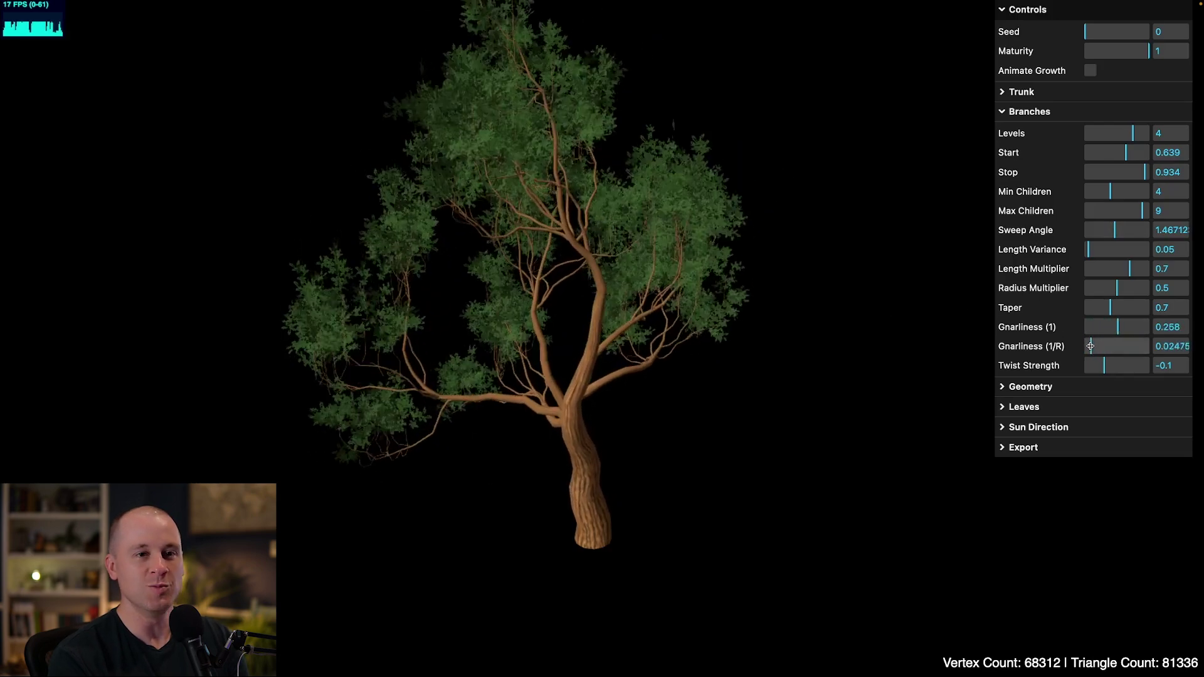
Set Length Variance 0.074, Length Multiplier 0.664 and Radius Multiplier 0.603
drag(805, 382, 964, 303)
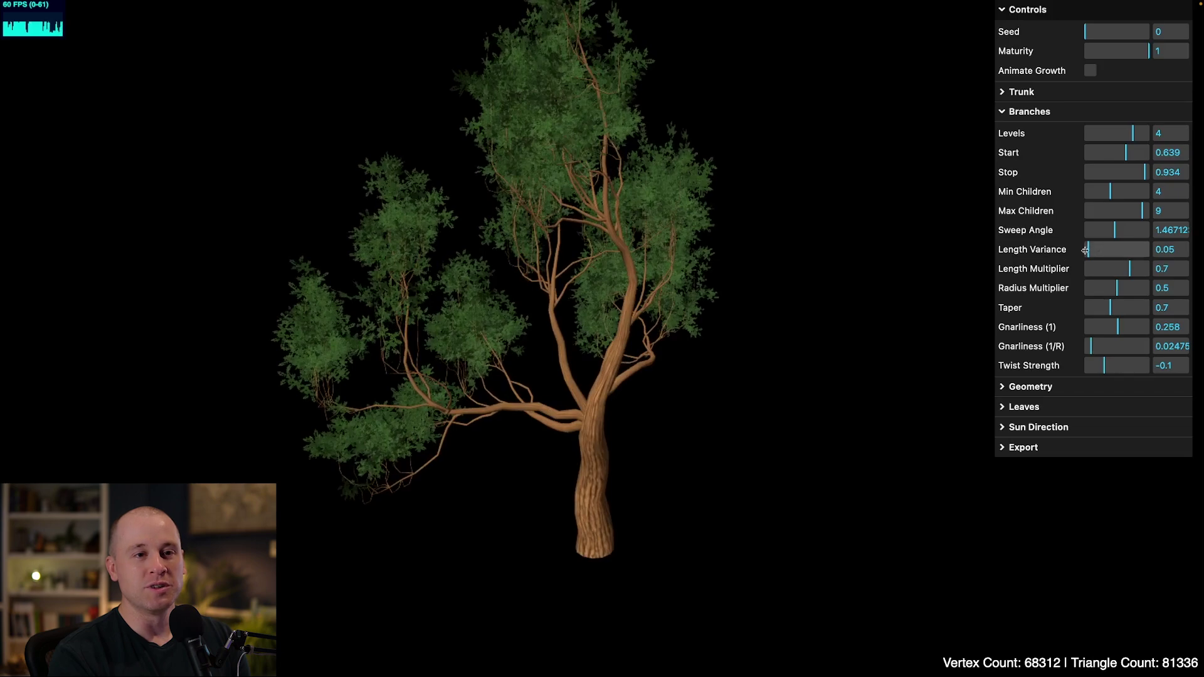
mouse_move(1090, 249)
mouse_down()
mouse_move(1103, 249)
mouse_move(1088, 257)
mouse_up()
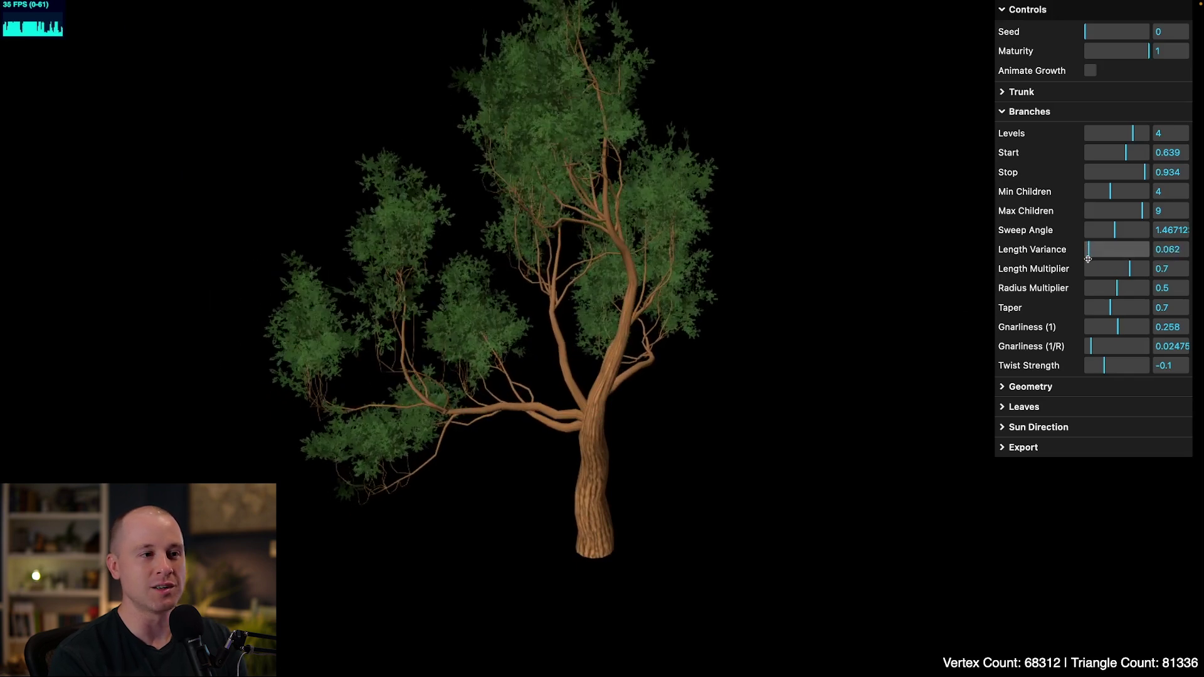
click(1131, 269)
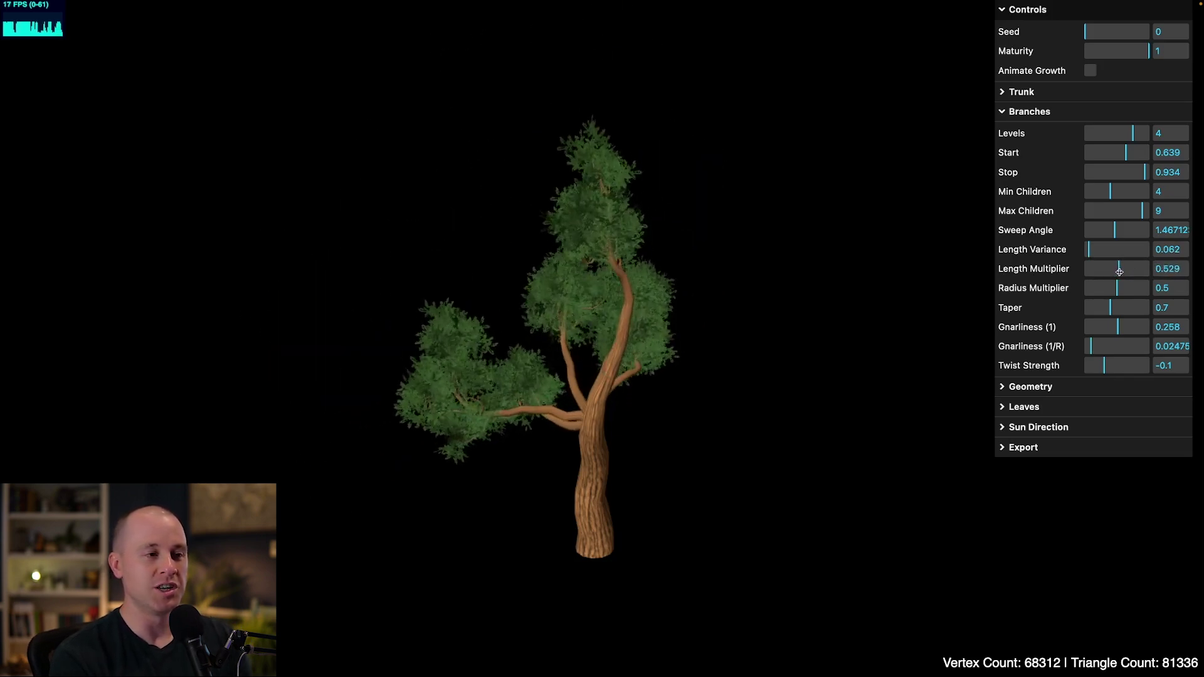
mouse_move(1125, 271)
mouse_down()
mouse_move(1146, 271)
mouse_move(1129, 274)
mouse_up()
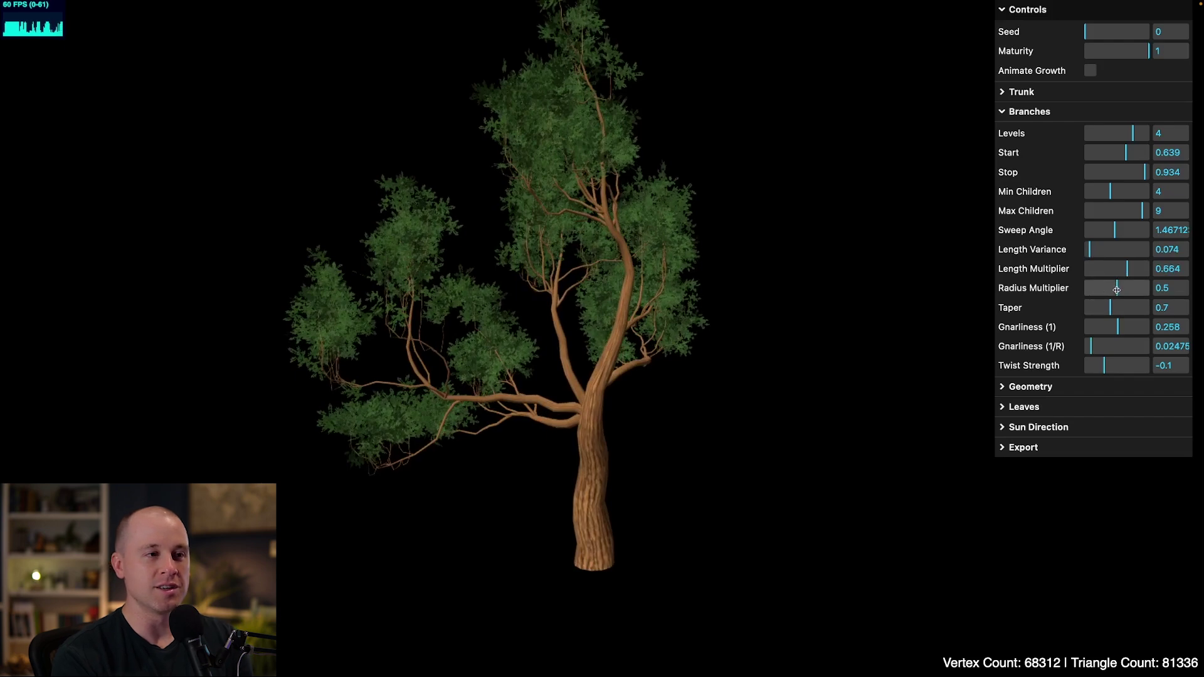
drag(1117, 290, 1099, 310)
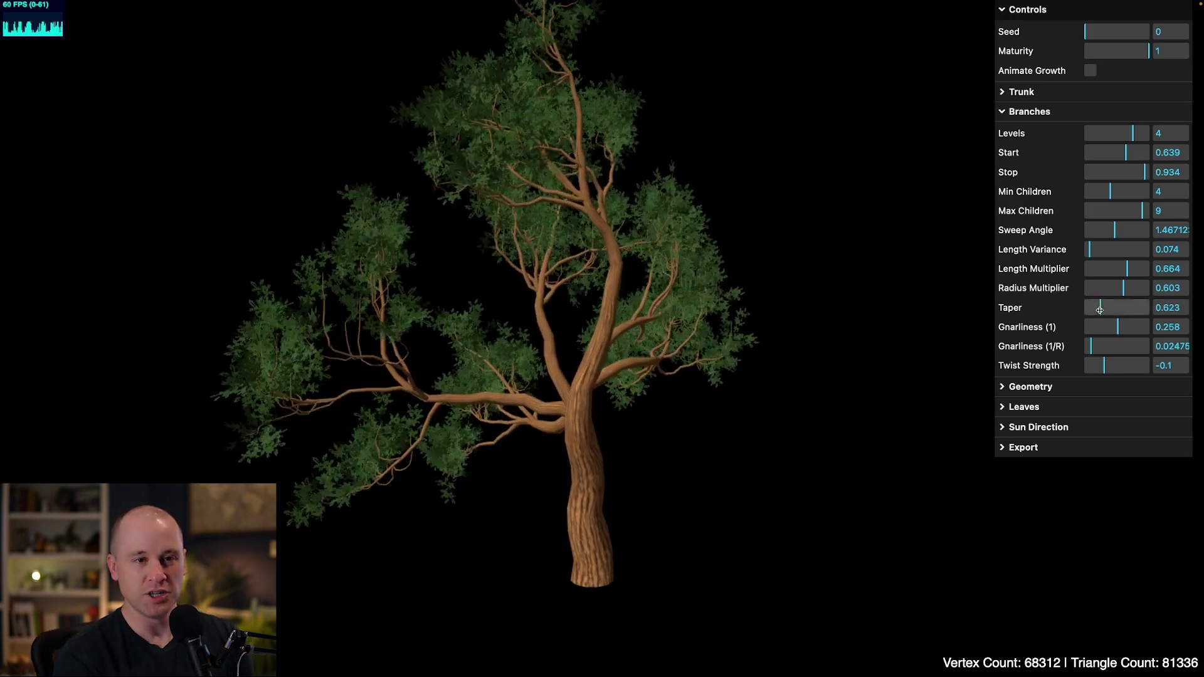
Set Taper to 0.703, Gnarliness to 0.209 and radius-based Gnarliness to 0.03375
drag(1100, 310, 1111, 310)
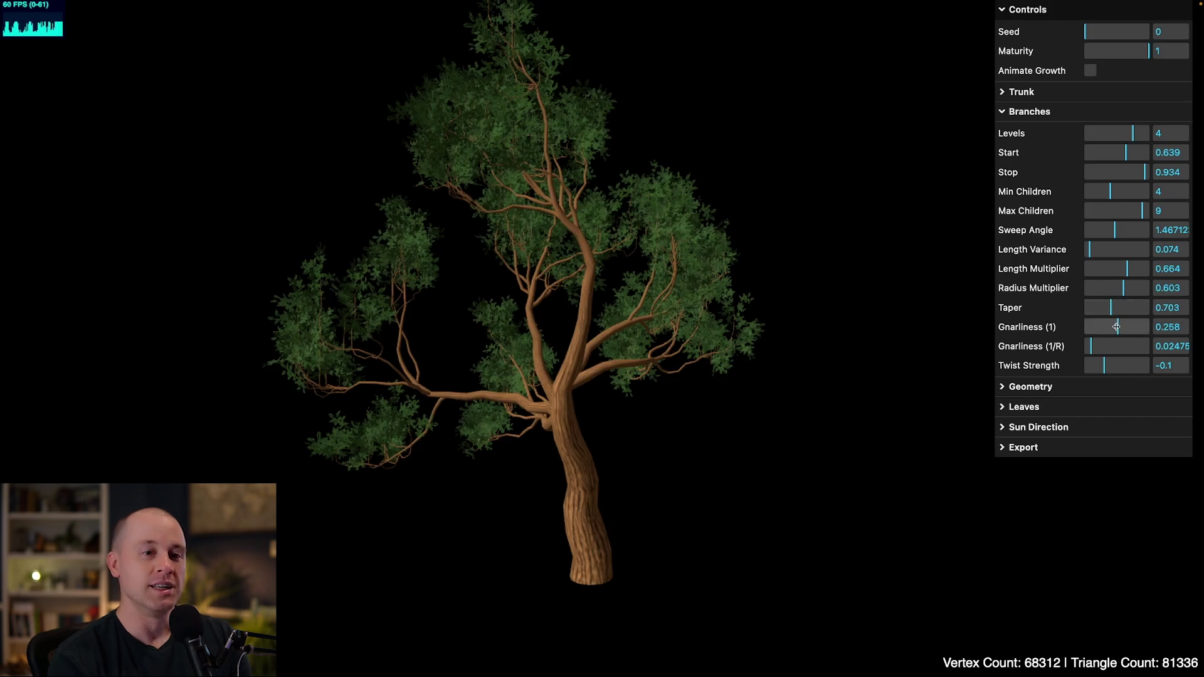
drag(1116, 326, 1075, 334)
drag(799, 376, 752, 385)
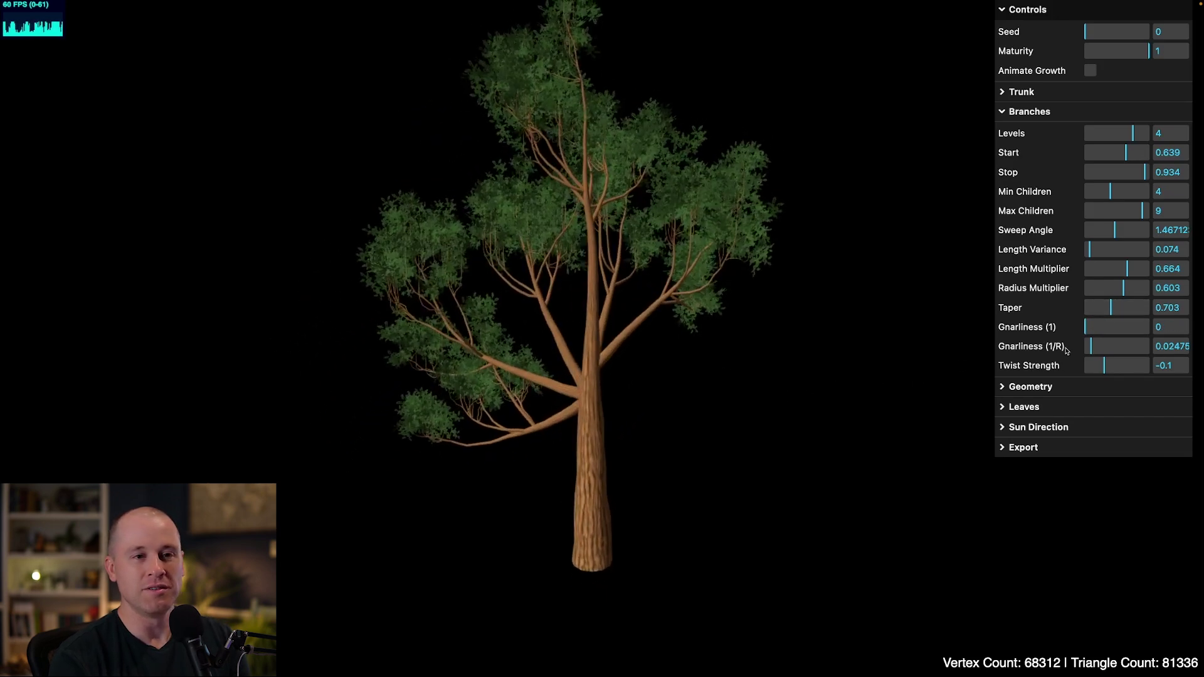
drag(1088, 325, 1133, 324)
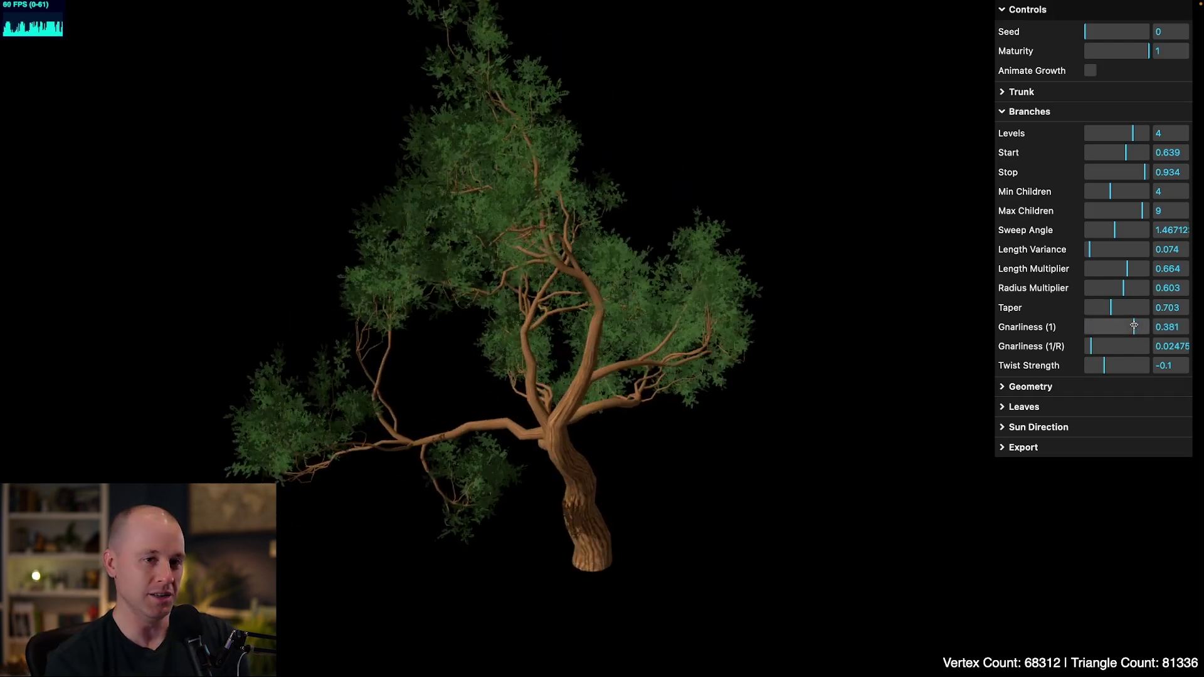
drag(1133, 325, 1111, 327)
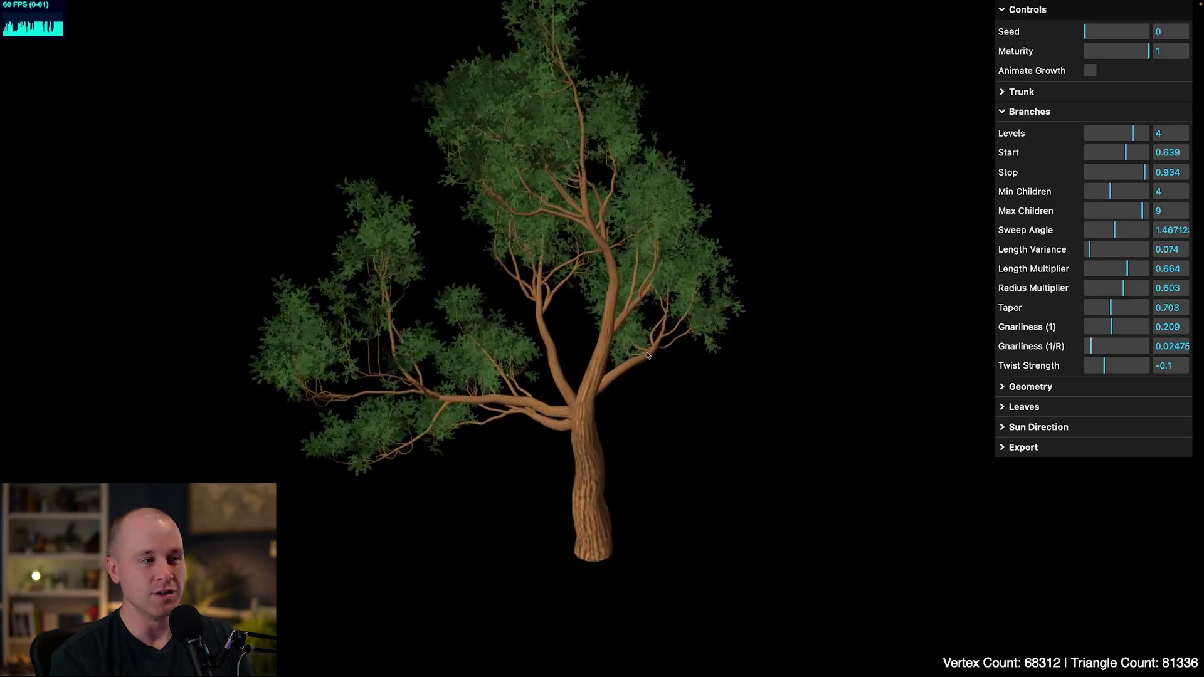
mouse_move(1091, 347)
mouse_down()
mouse_move(1111, 347)
mouse_move(1094, 346)
mouse_up()
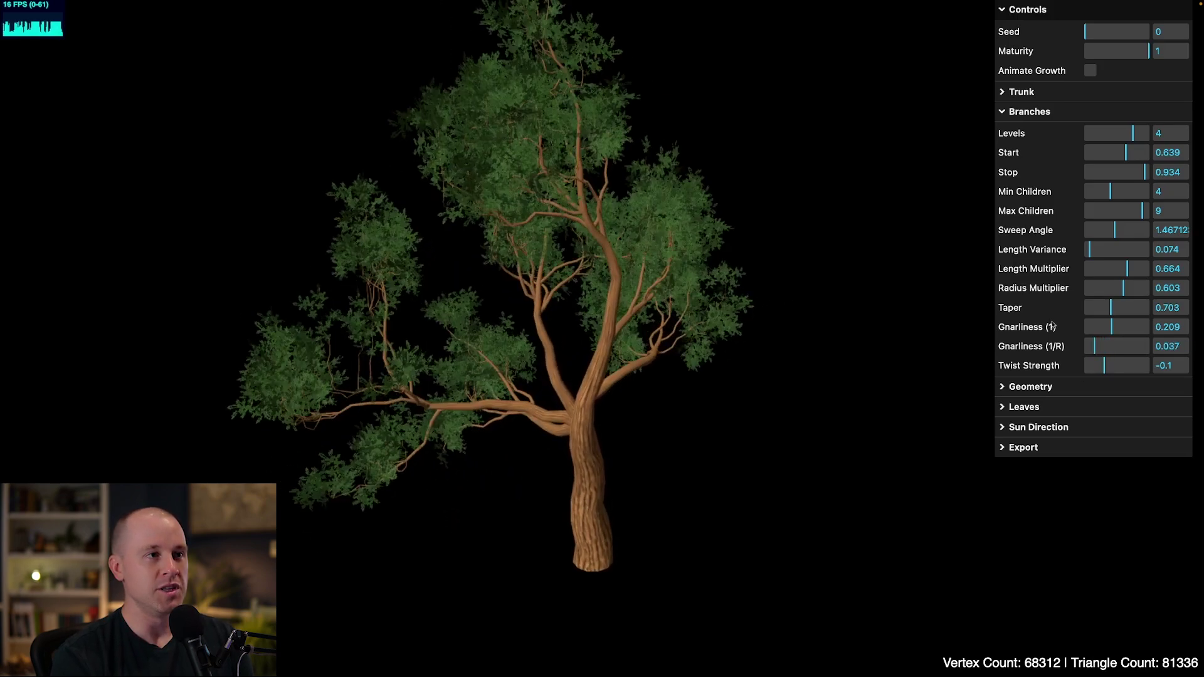
drag(1096, 346, 1095, 347)
drag(713, 477, 745, 462)
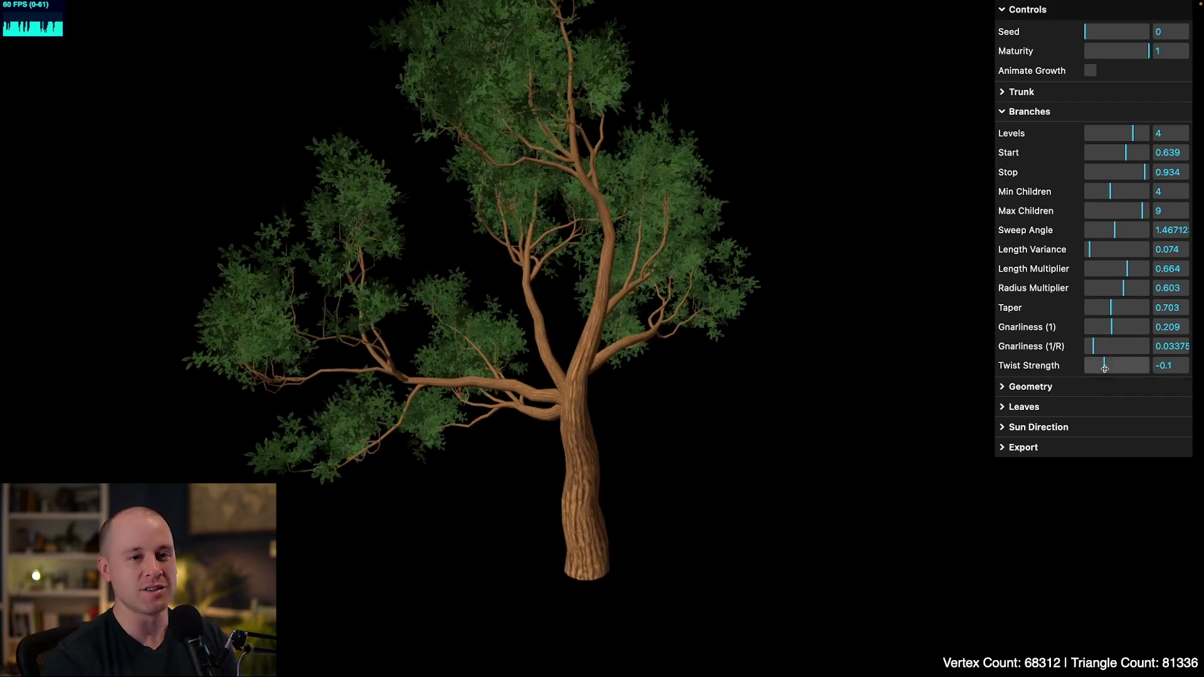
Set Twist Strength to -0.23 so the branches twist
drag(1104, 368, 1116, 367)
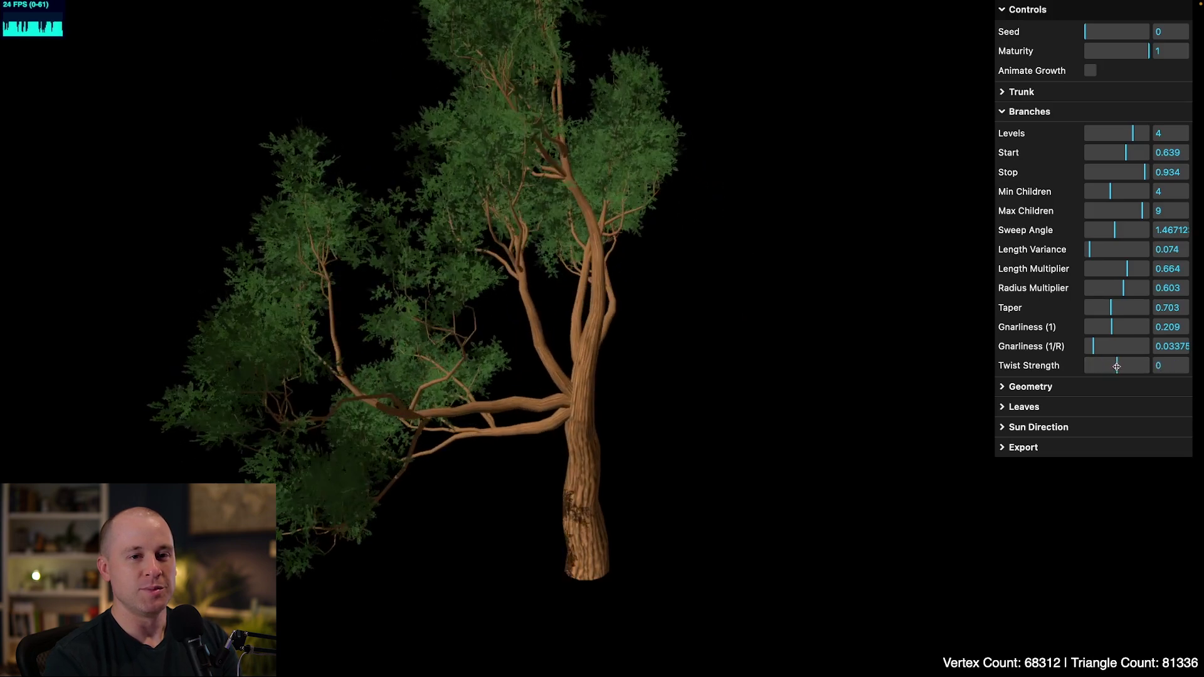
drag(1116, 367, 1087, 367)
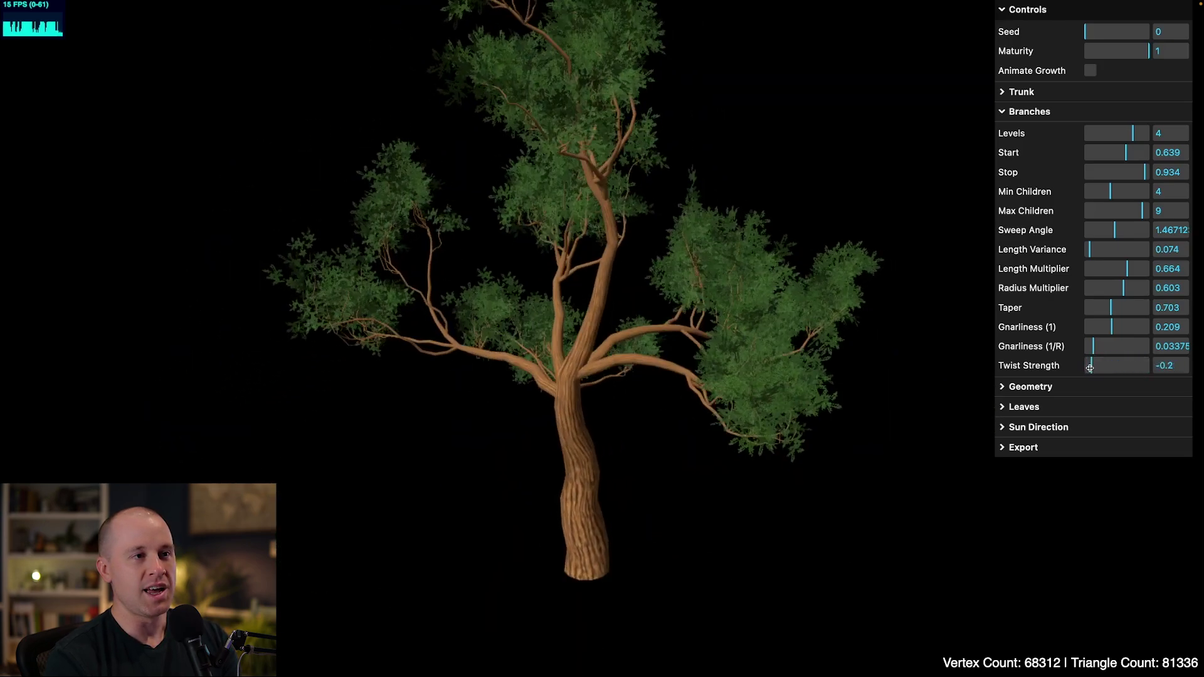
drag(991, 372, 868, 338)
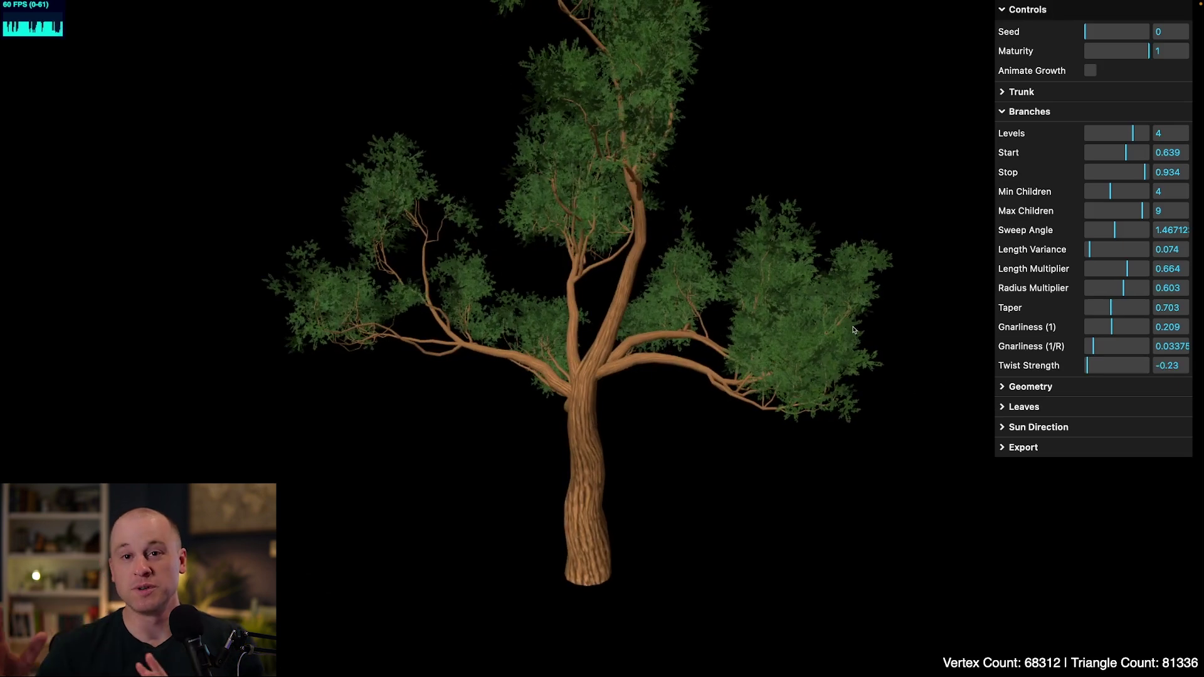
click(1002, 111)
click(1003, 133)
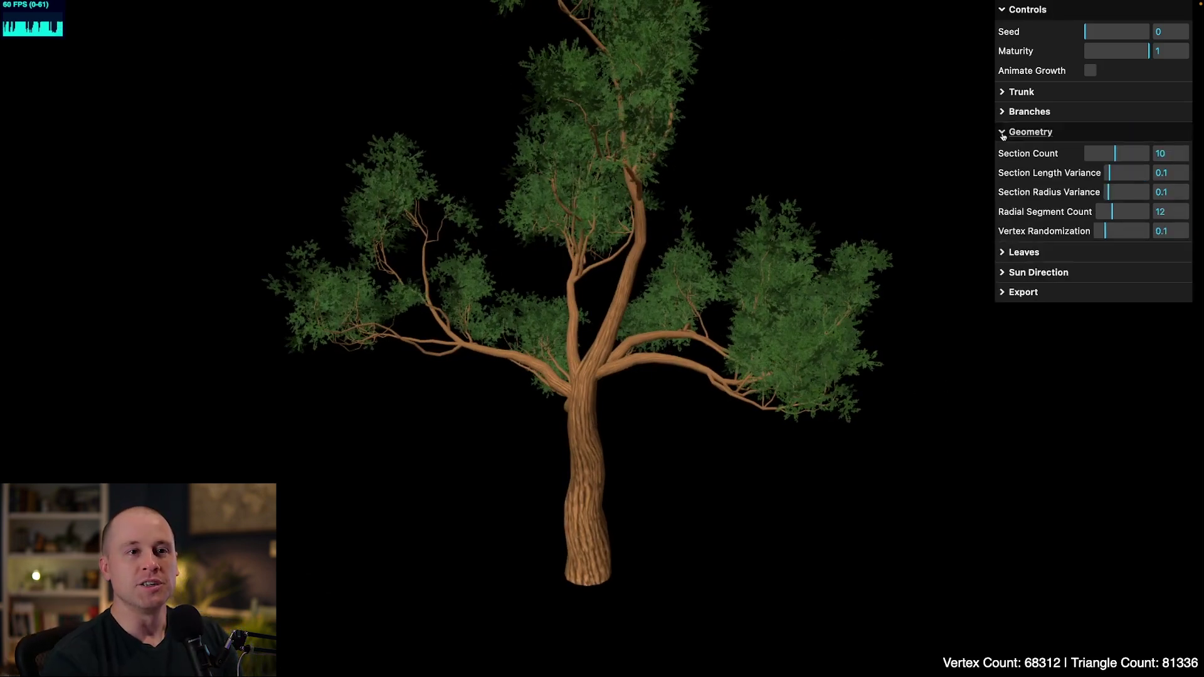
Lower the Geometry Section Count to reduce branch segments
drag(970, 141, 715, 358)
drag(730, 401, 716, 326)
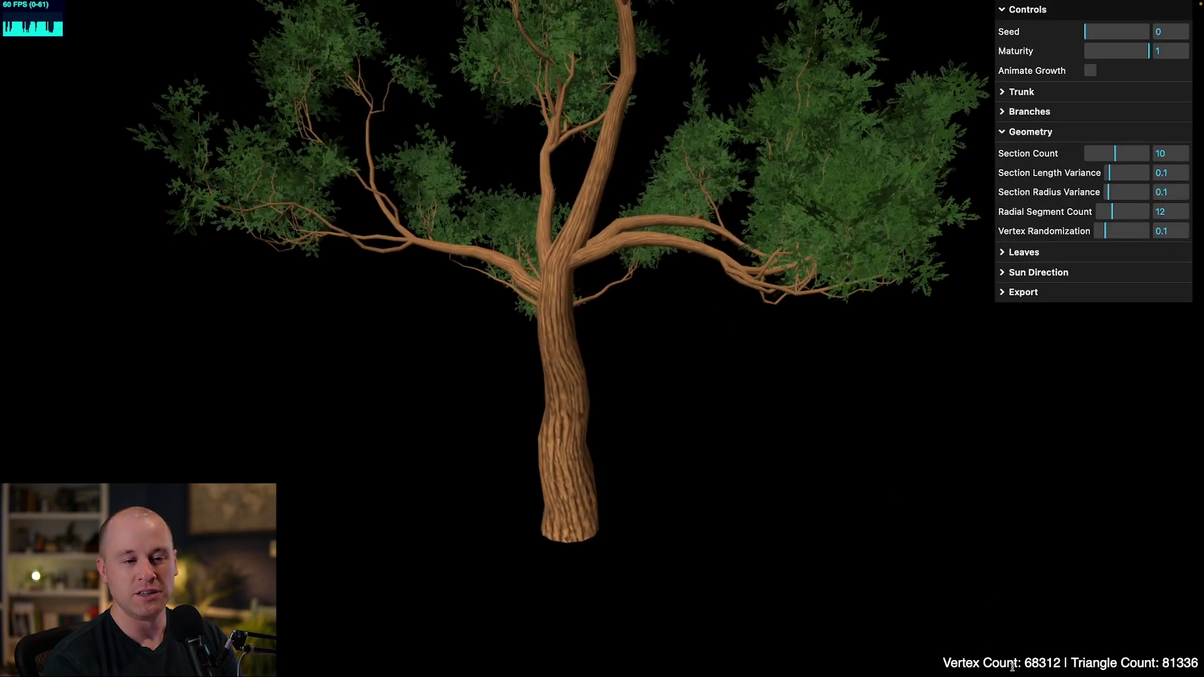
click(1056, 662)
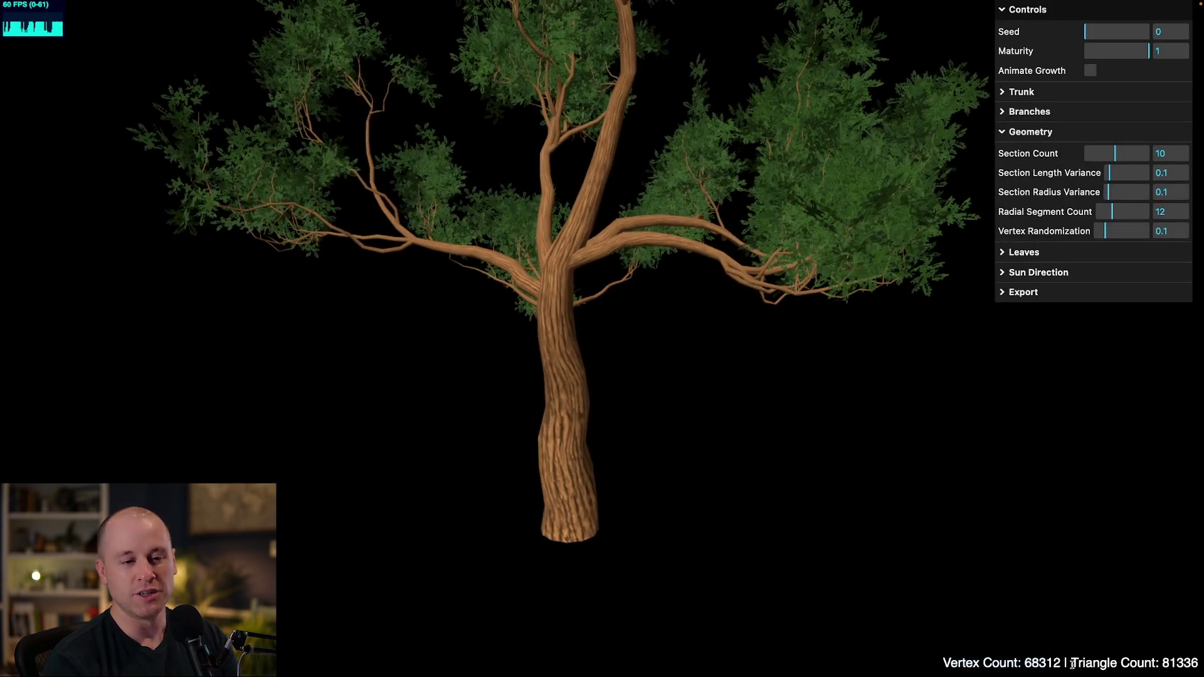
drag(645, 326, 685, 391)
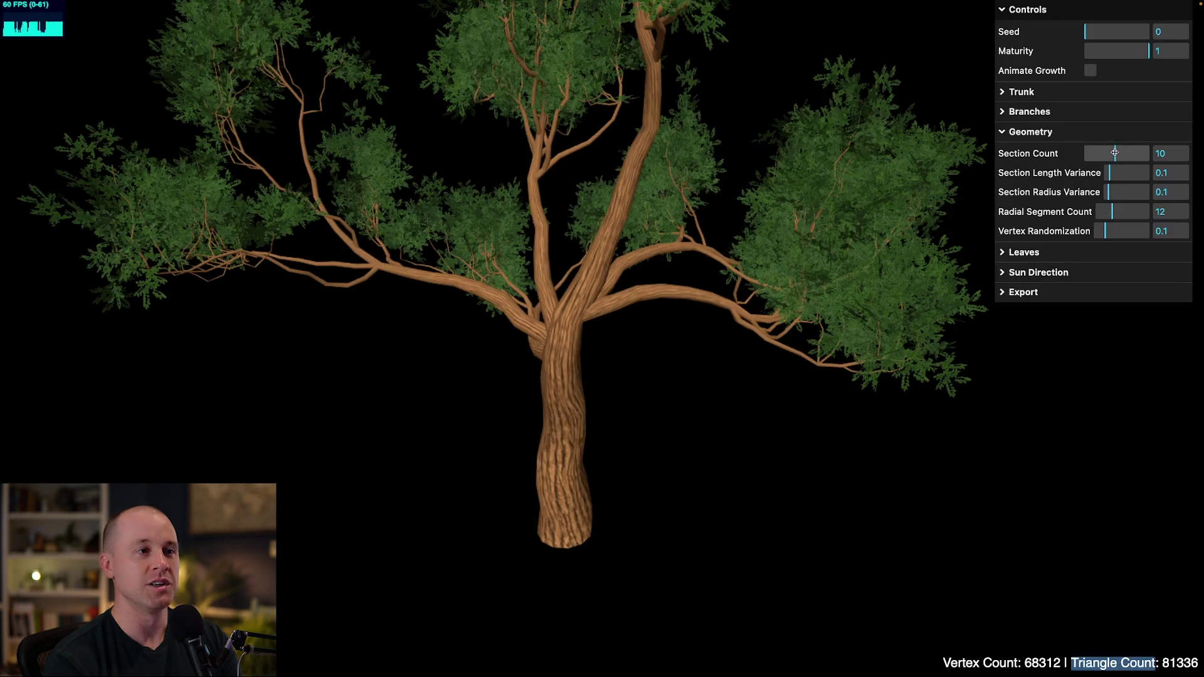
drag(1114, 153, 1091, 153)
scroll(880, 266, down, 3)
scroll(871, 285, up, 5)
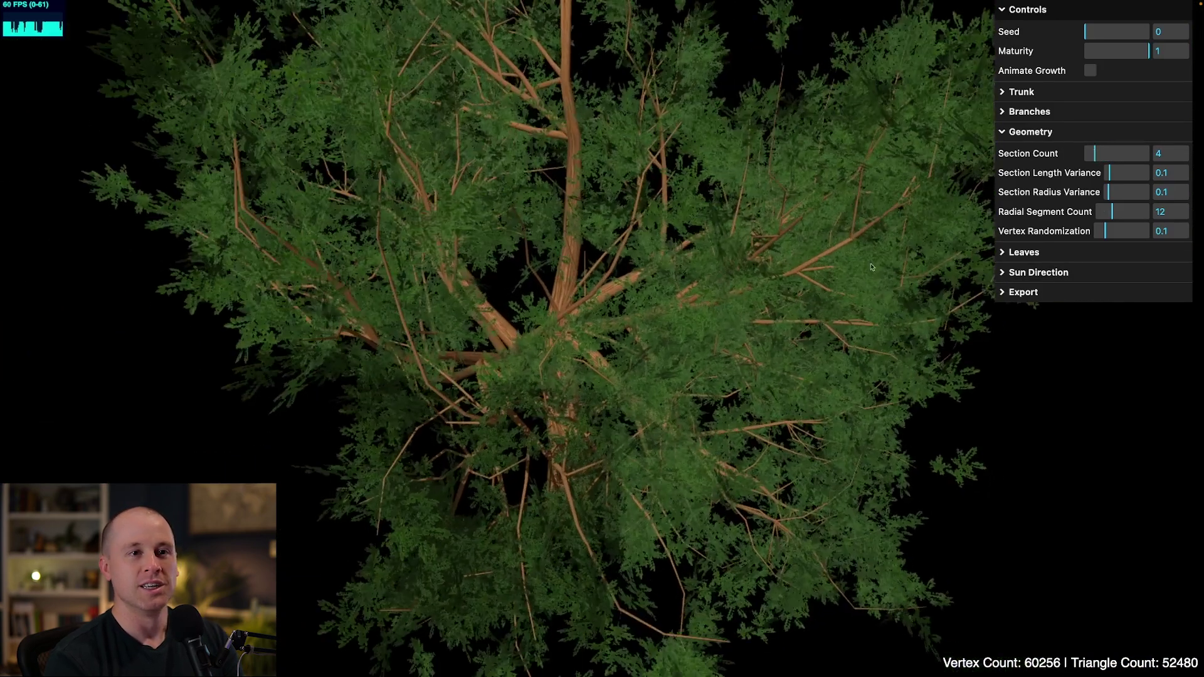
Set Max Children to 5 and Levels to 3, then set Section Count to 7
click(1029, 111)
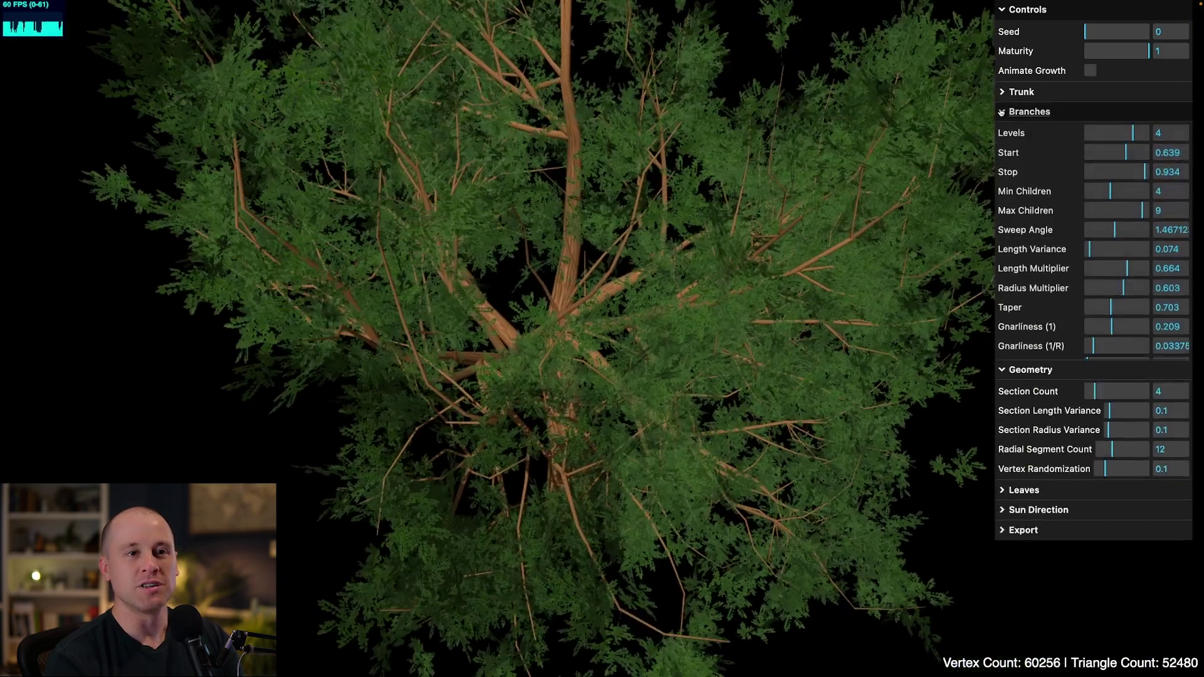
click(1117, 209)
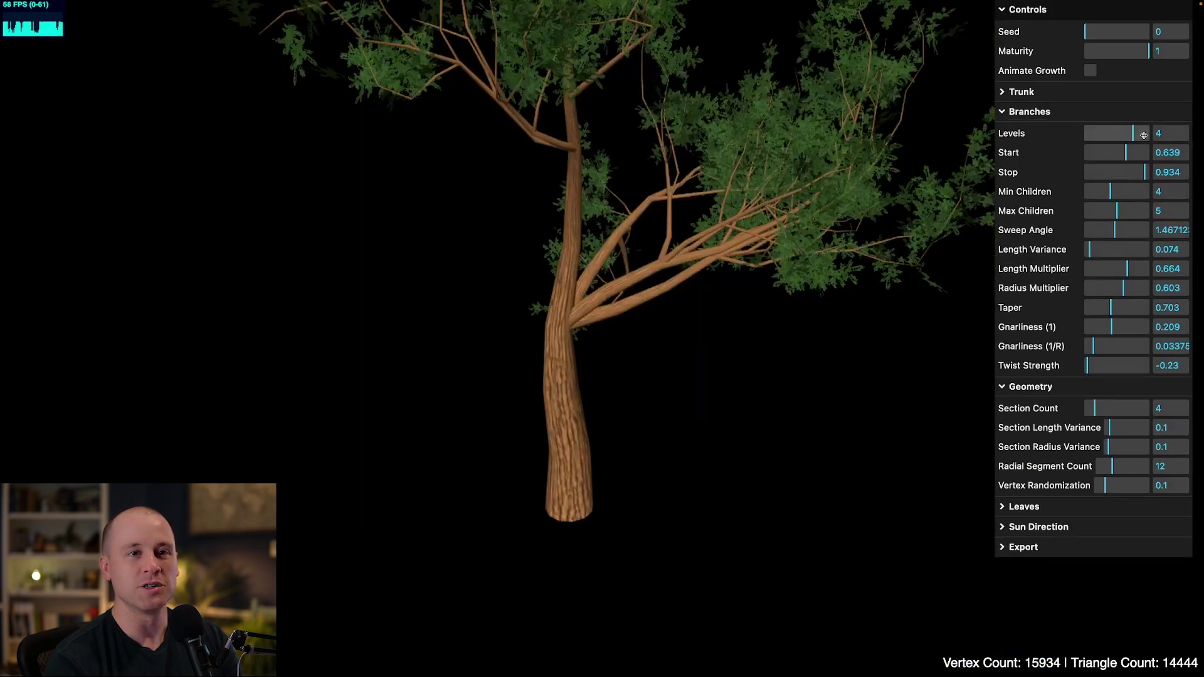
click(1120, 132)
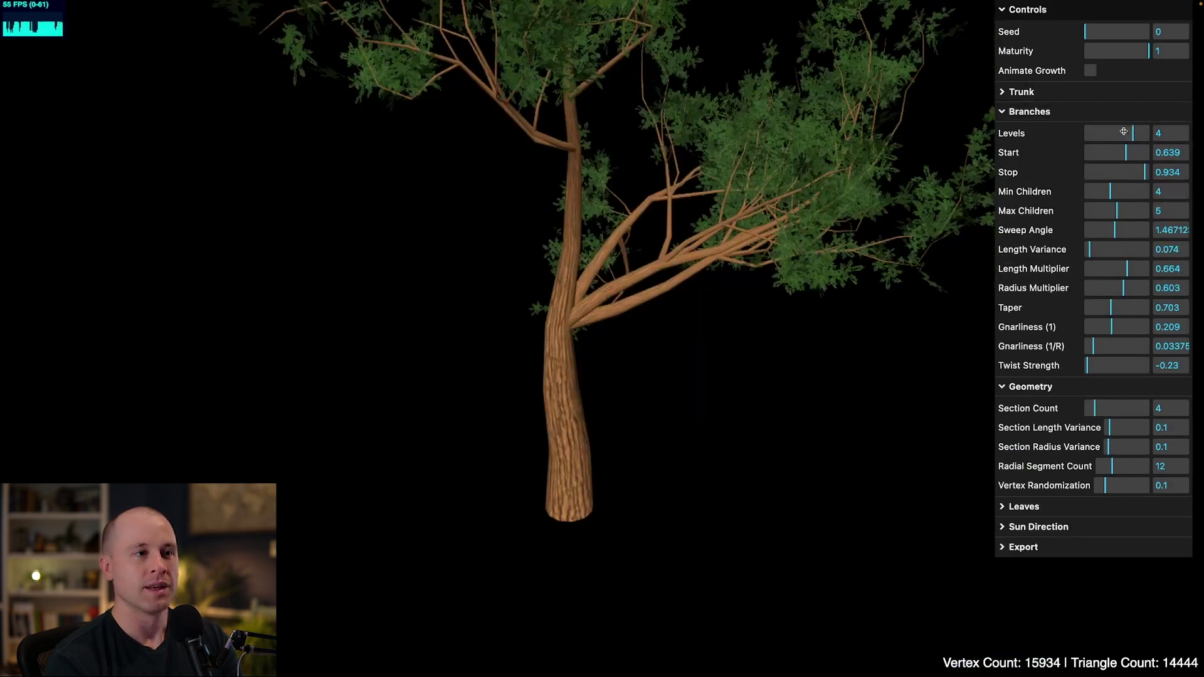
scroll(782, 276, down, 5)
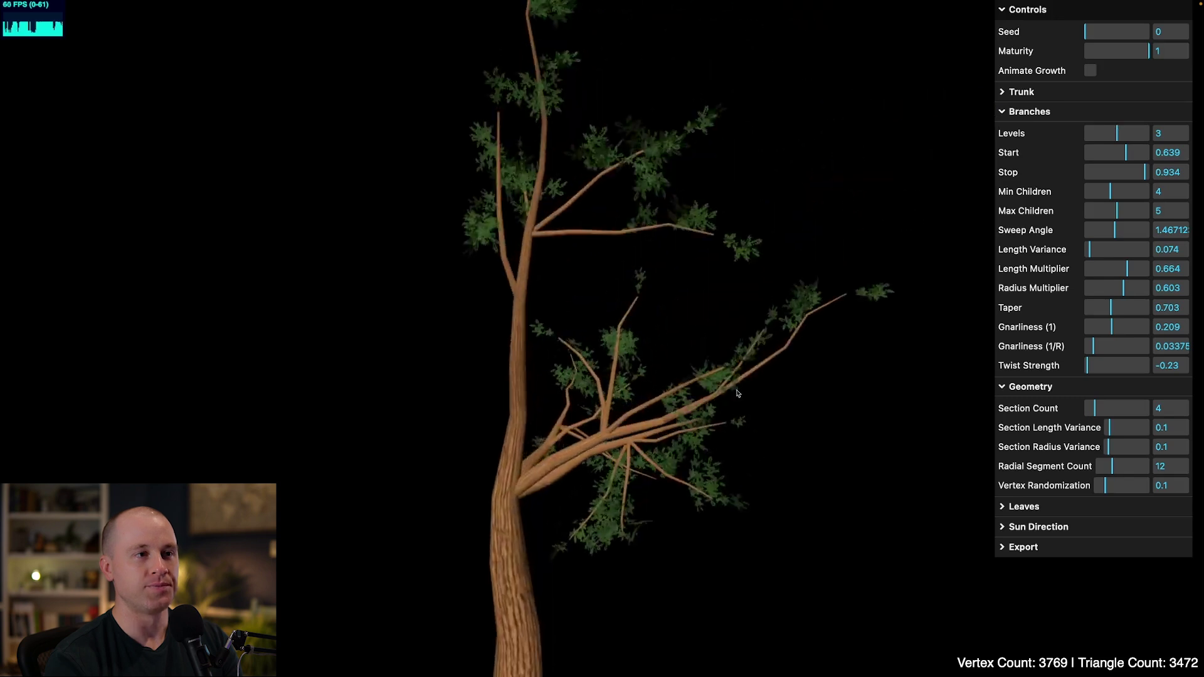
click(1029, 111)
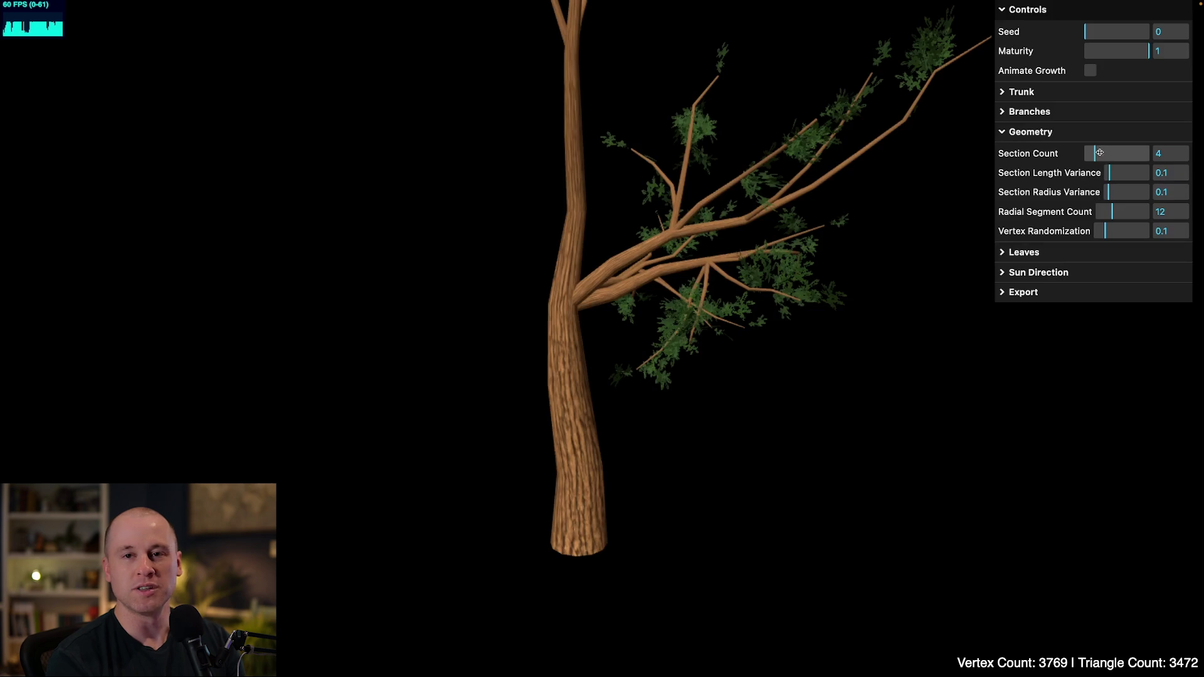
mouse_move(1093, 154)
mouse_down()
mouse_move(1133, 155)
mouse_move(1104, 158)
mouse_up()
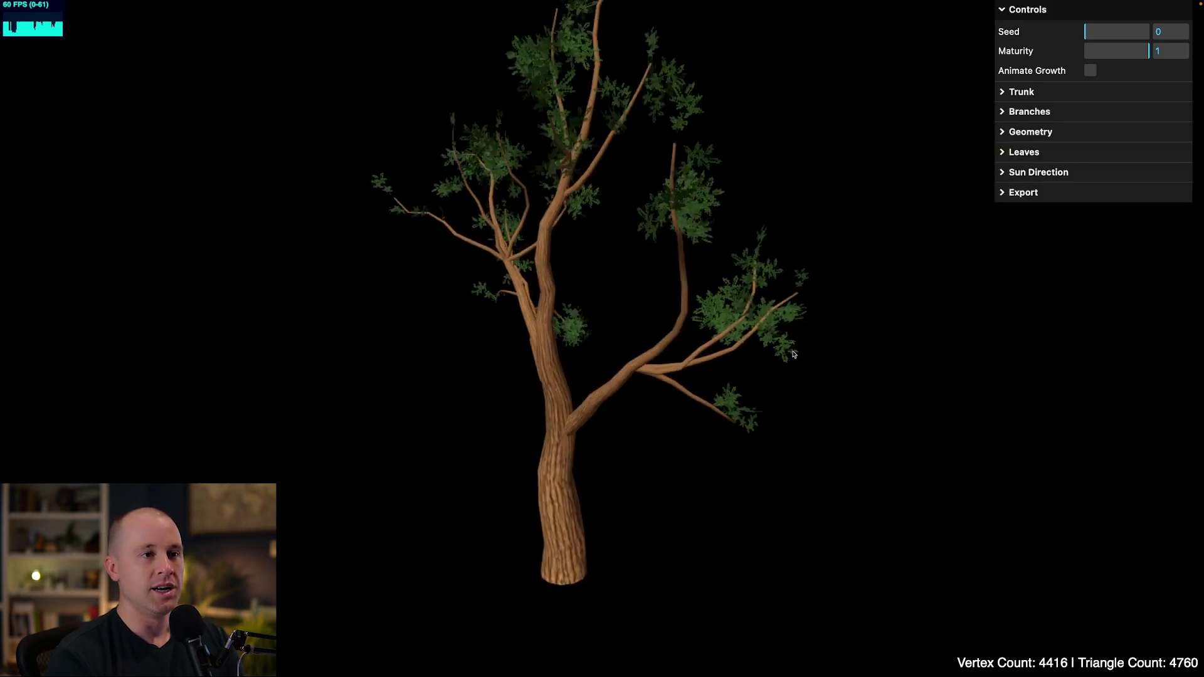
Switch the leaf type to Oak, briefly trying Aspen first
click(1003, 152)
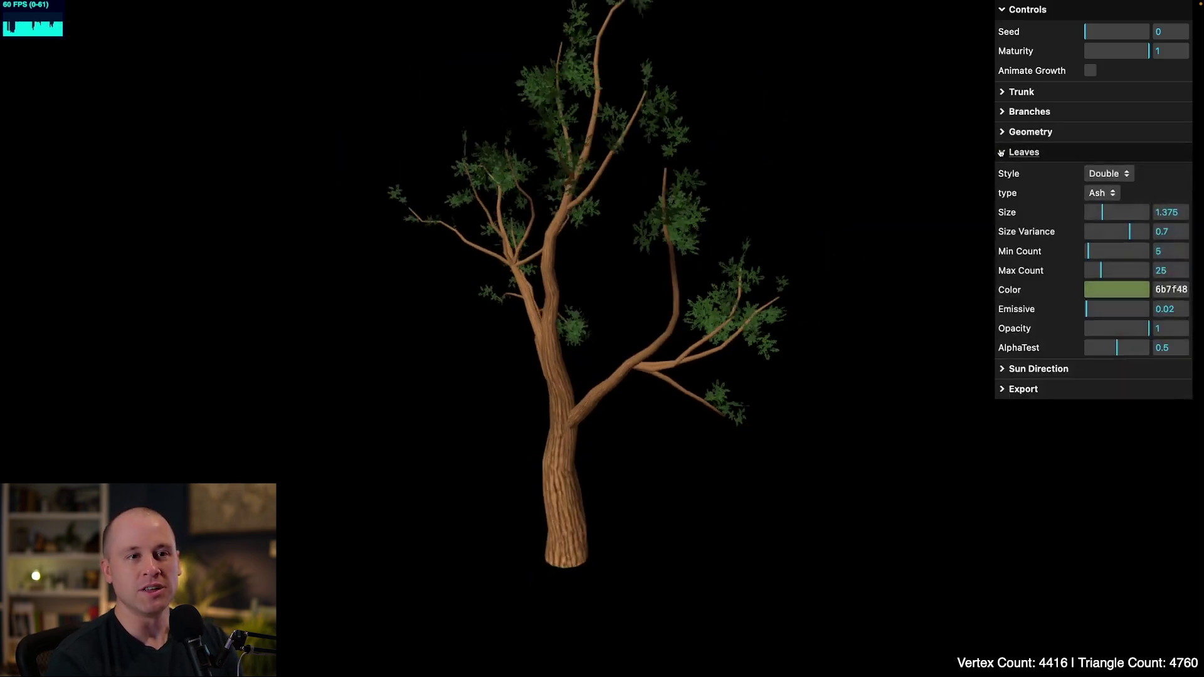
drag(778, 292, 830, 317)
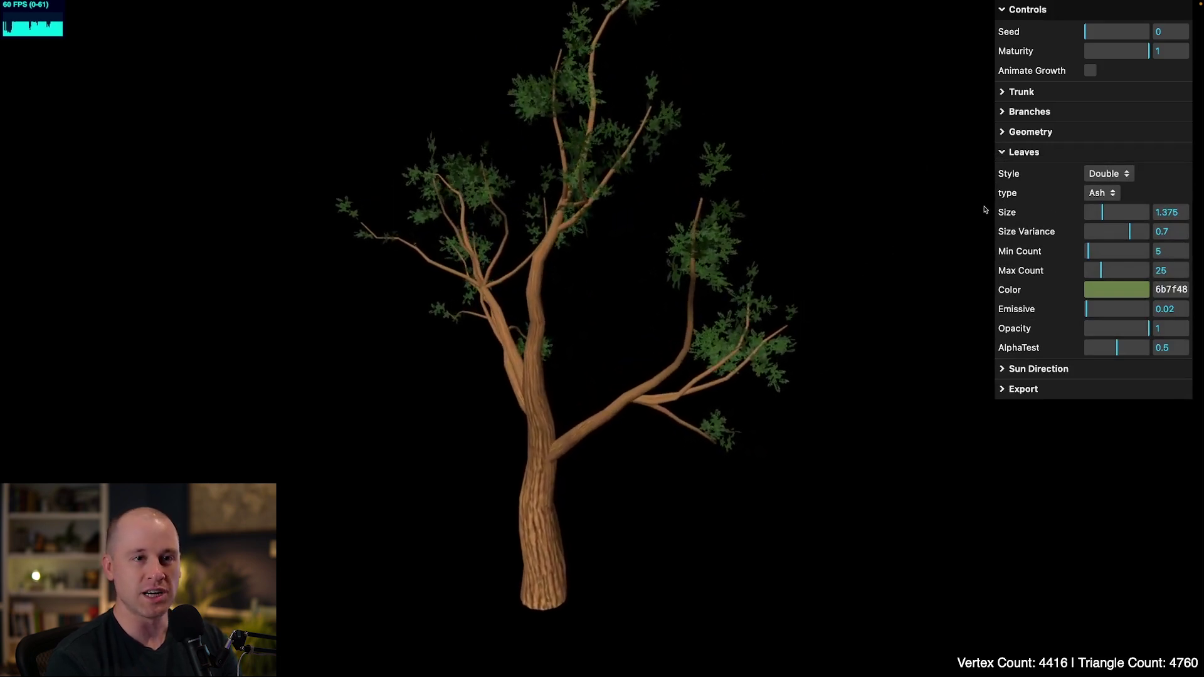
click(1106, 192)
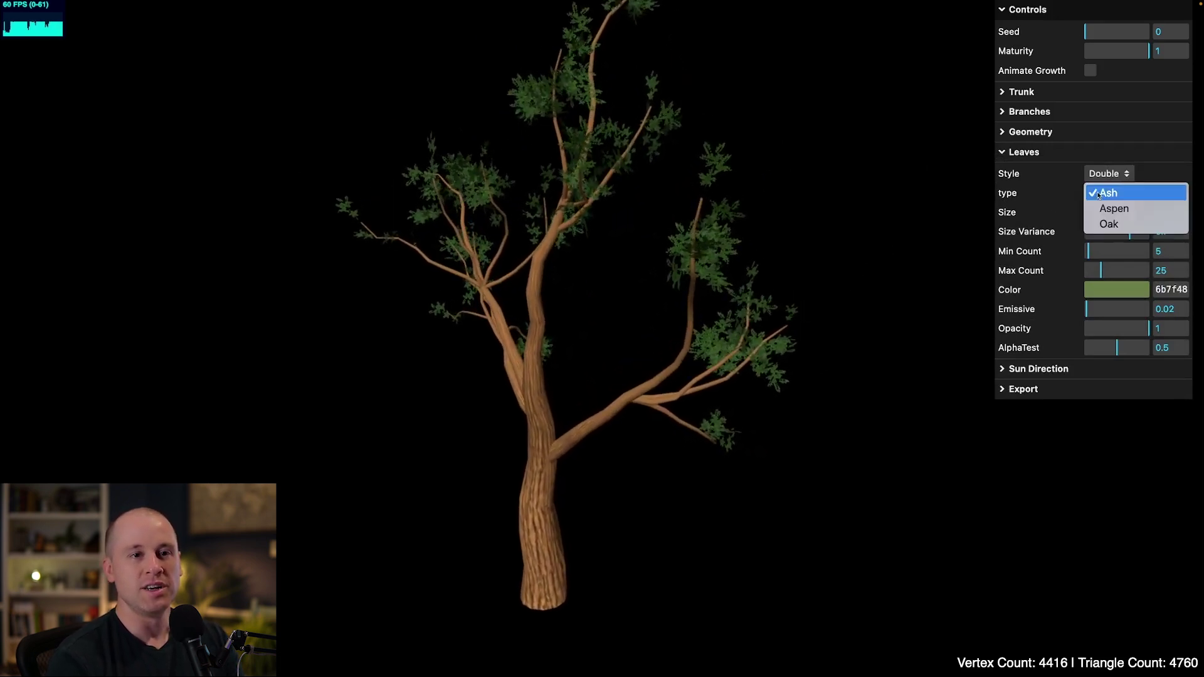
click(1106, 207)
click(1107, 192)
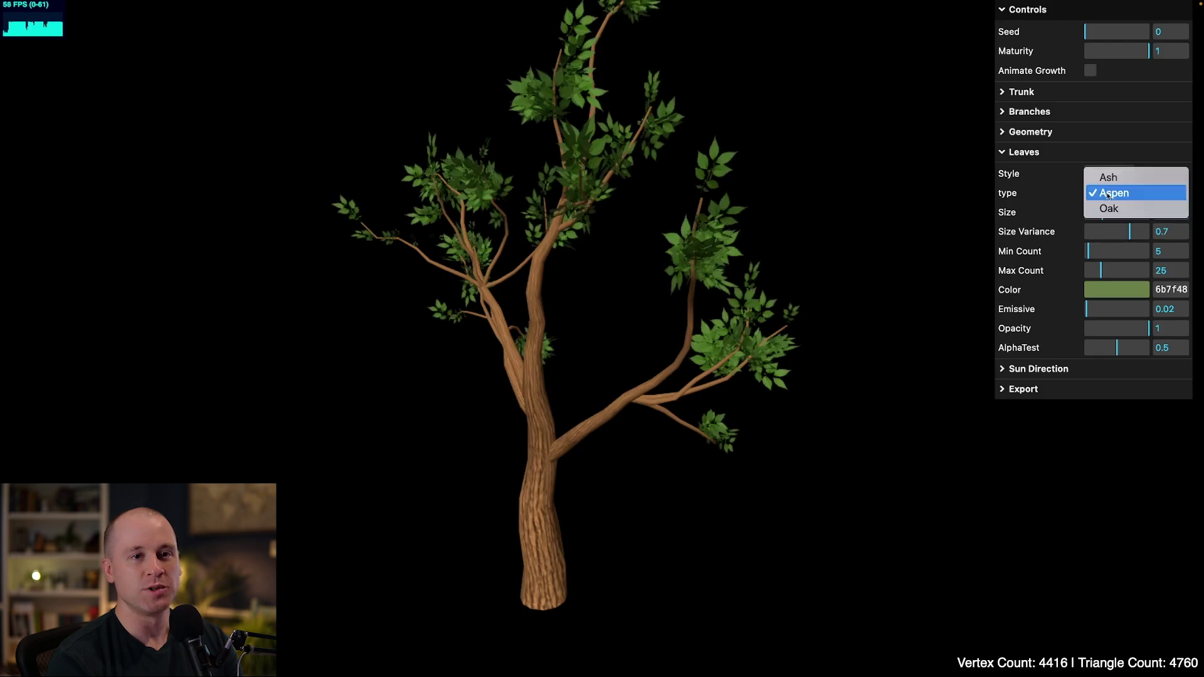
click(1106, 207)
drag(815, 320, 700, 375)
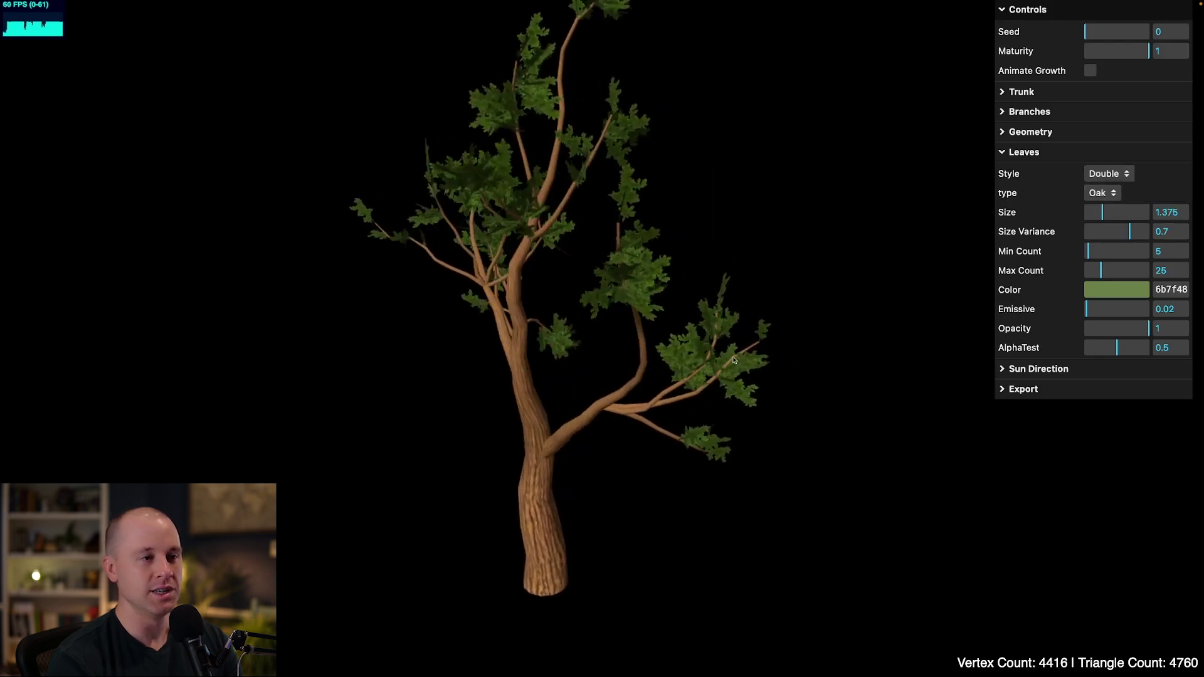
Raise Branches Levels to 4 and enlarge the leaf Size to 1.6
click(1028, 111)
click(1117, 134)
drag(1117, 133, 1129, 134)
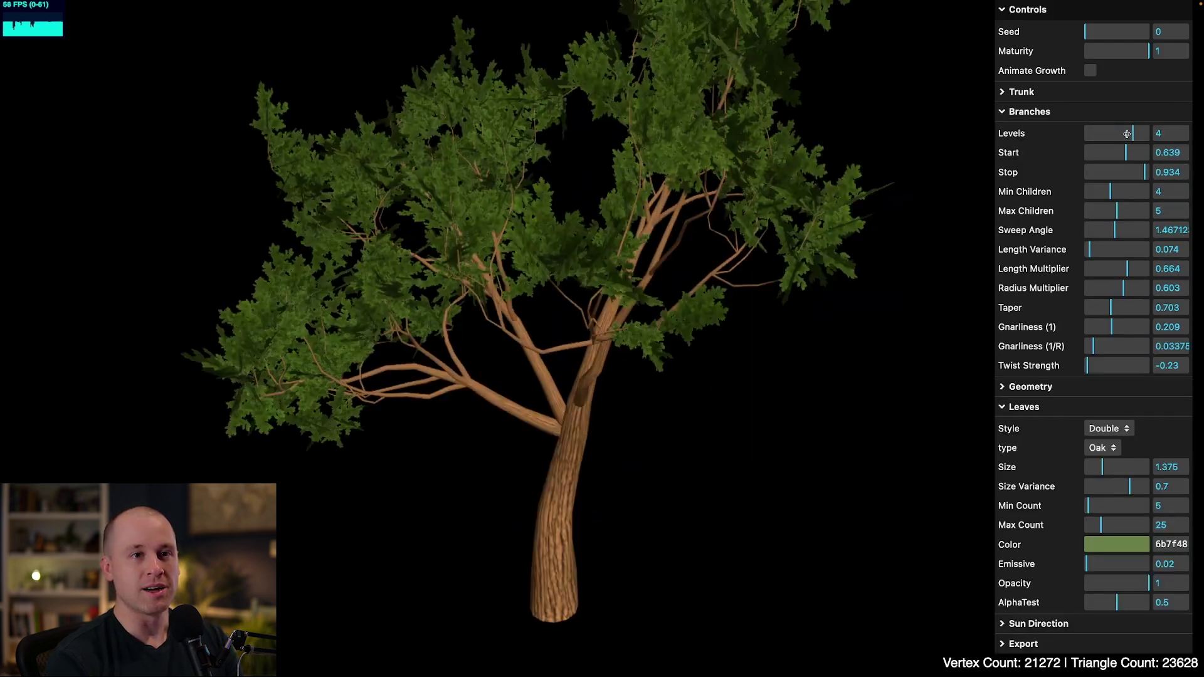
click(1028, 112)
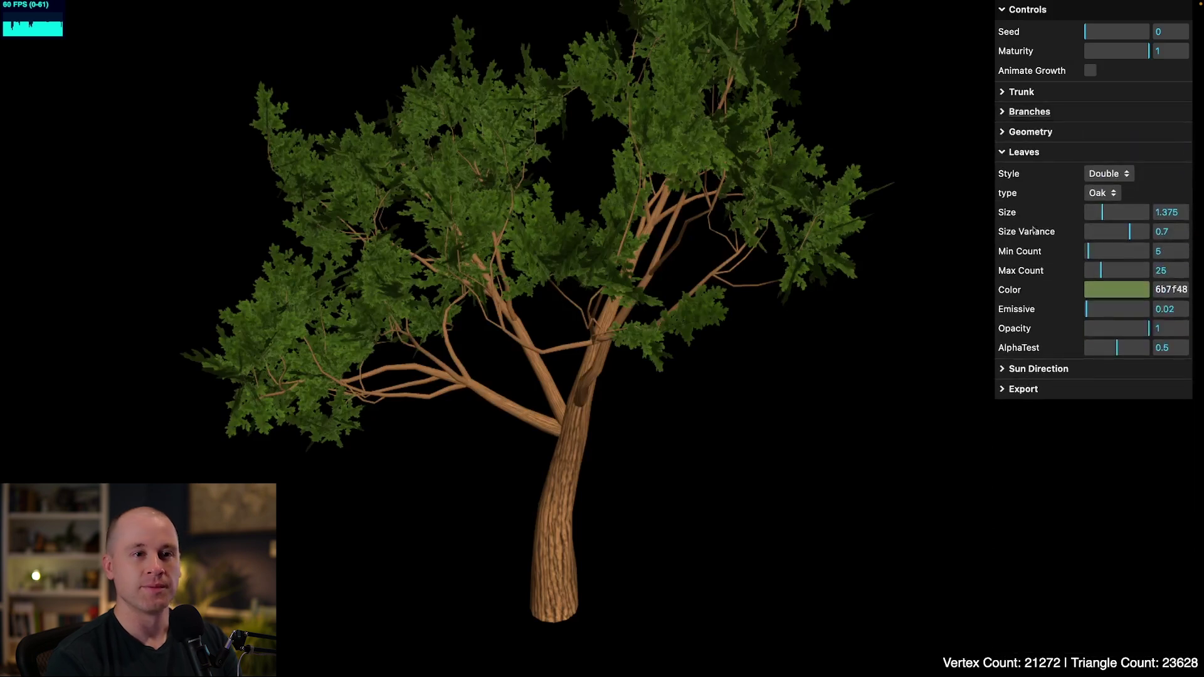
mouse_move(1092, 214)
mouse_down()
mouse_move(1125, 212)
mouse_move(1094, 212)
mouse_move(1105, 212)
mouse_up()
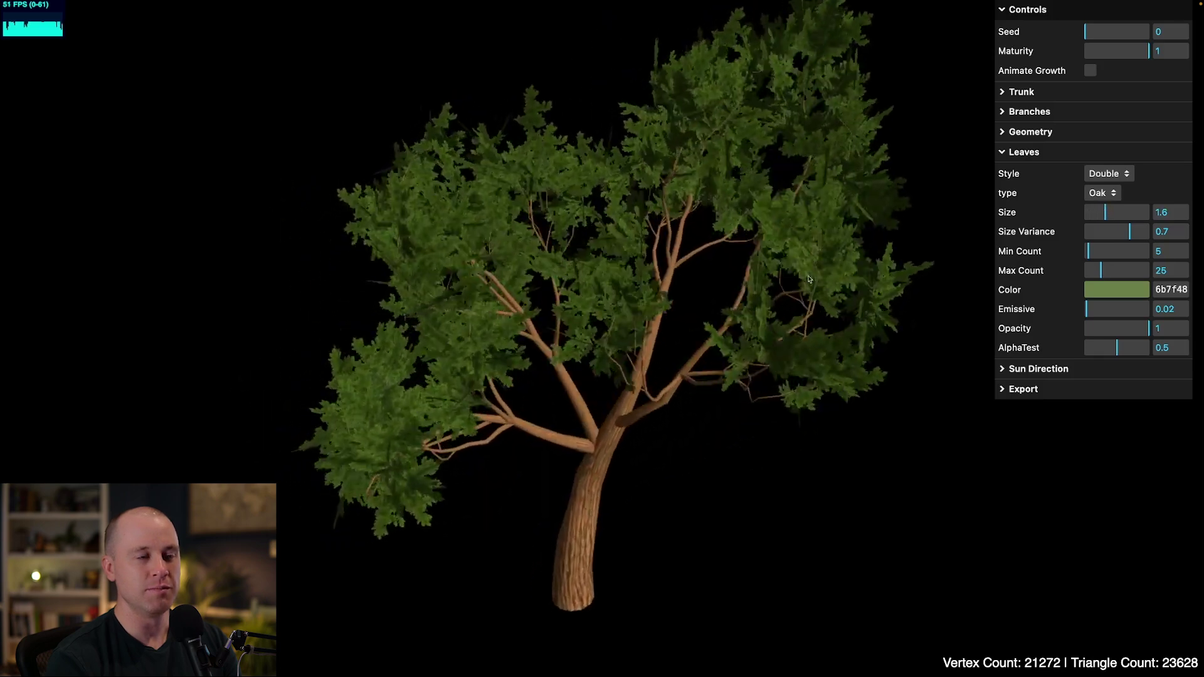
drag(754, 297, 693, 343)
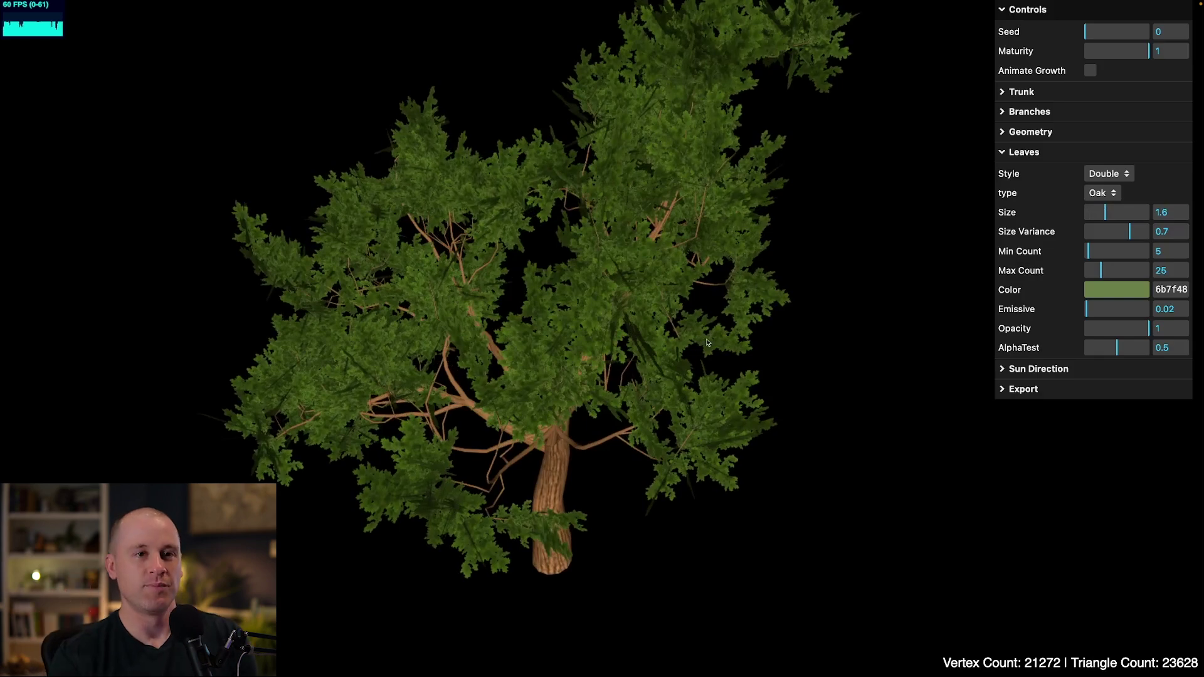
Compare the Single leaf style, then return the leaves to Double style
click(1107, 173)
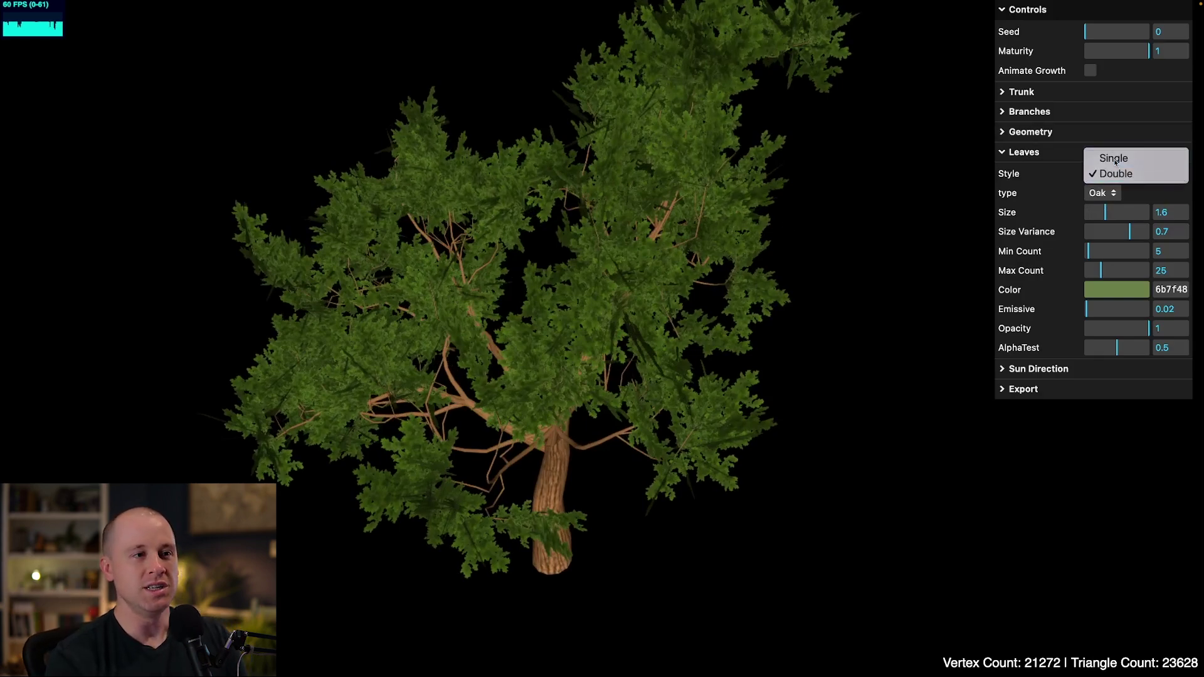
click(1040, 157)
drag(771, 248, 788, 274)
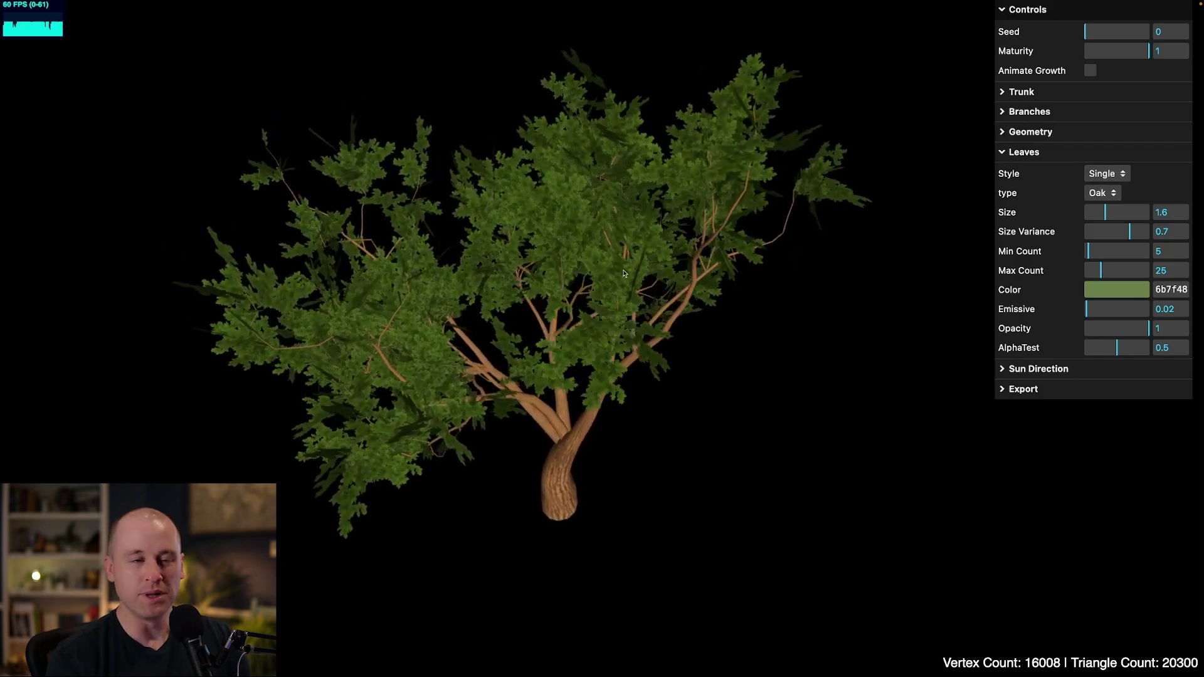
click(1108, 174)
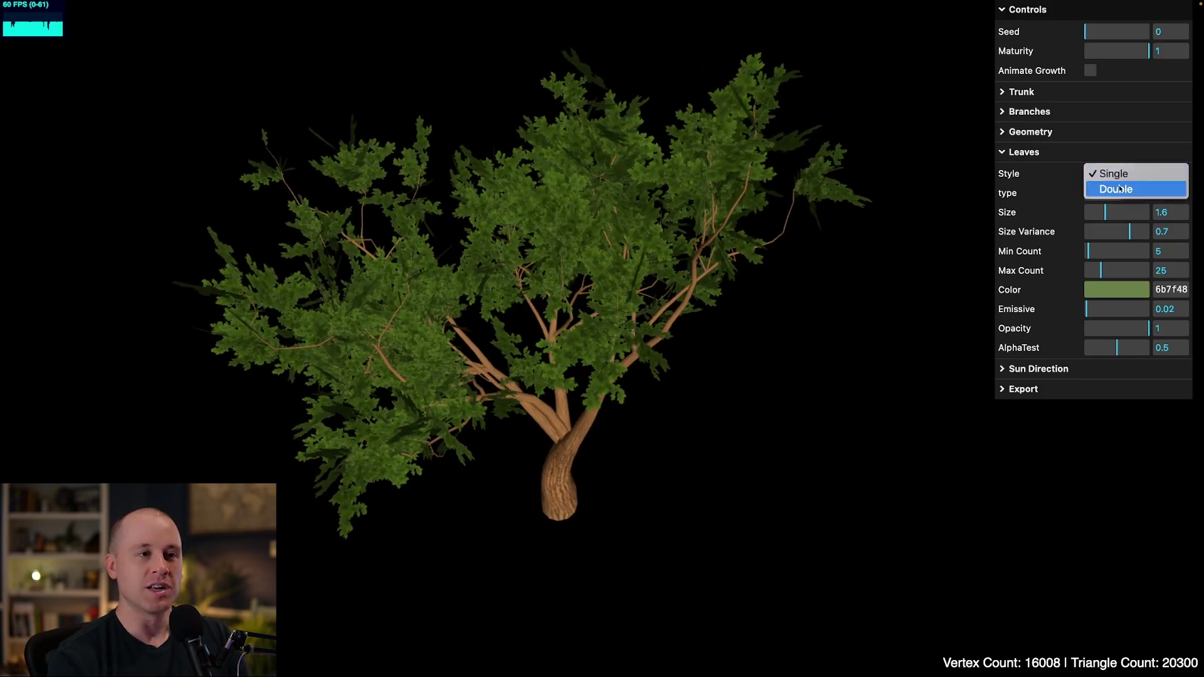
click(1110, 186)
drag(876, 300, 862, 305)
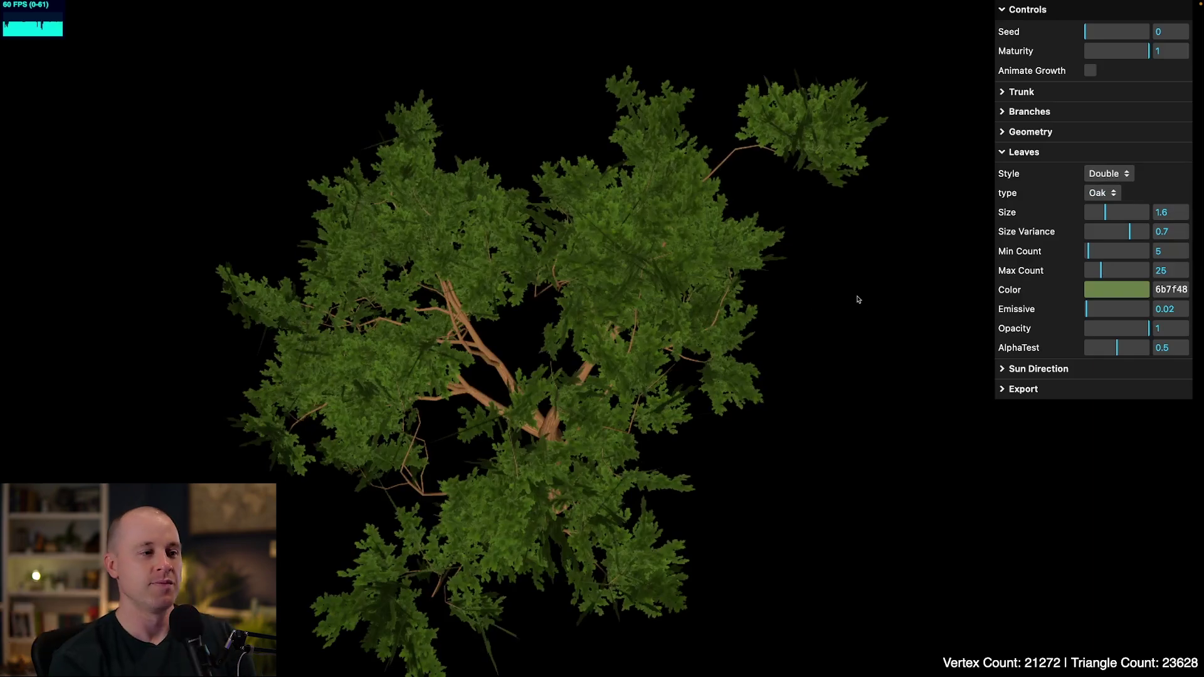
Lower the leaf Size Variance to 0.627
drag(862, 306, 740, 411)
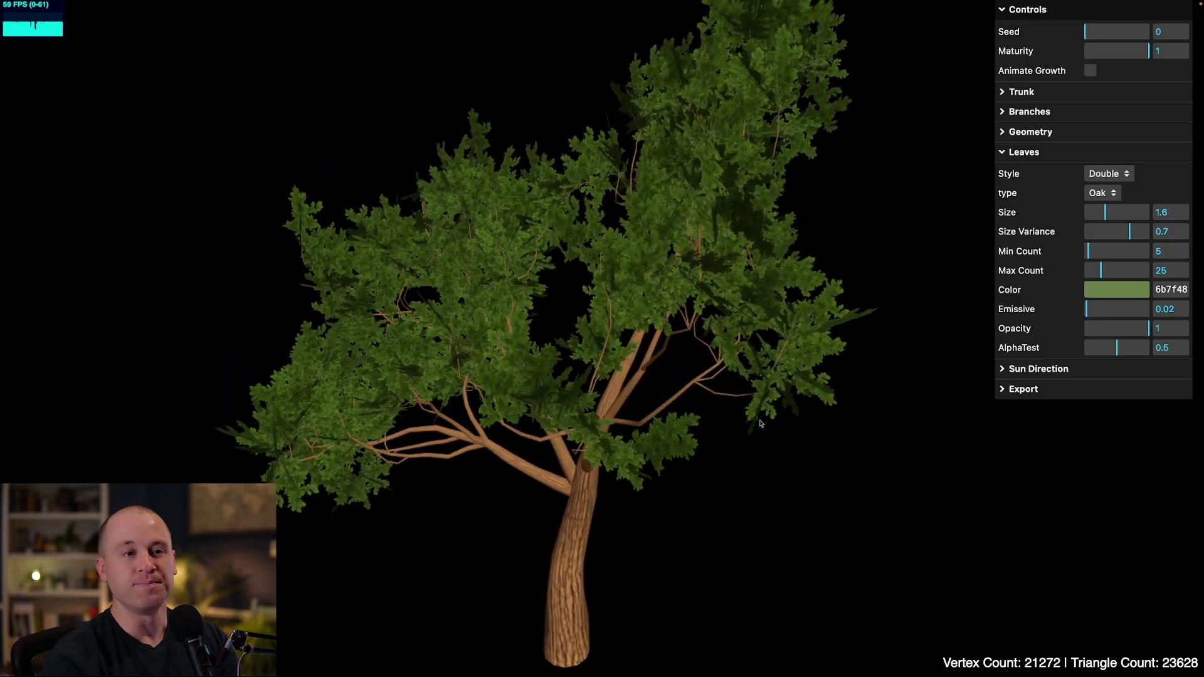
drag(1129, 231, 1129, 270)
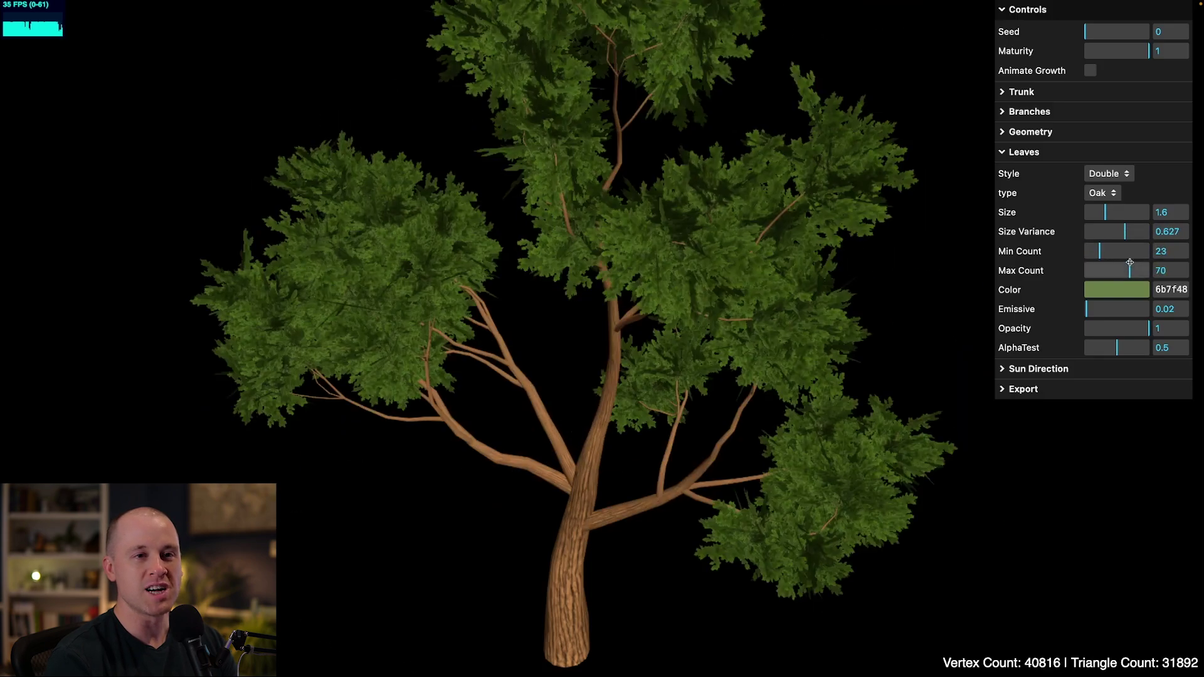
click(1103, 174)
Make the leaves Ash and colour them blue (2e3d7f)
click(1102, 193)
click(1101, 181)
click(1116, 290)
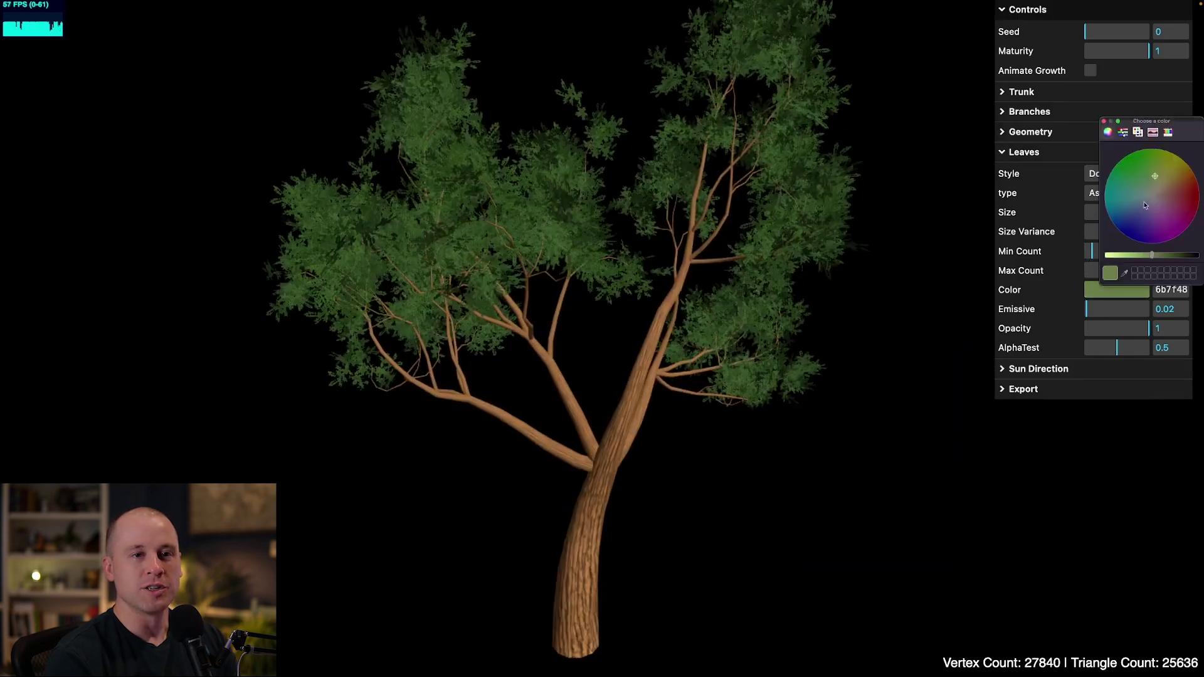
drag(1144, 206, 1133, 221)
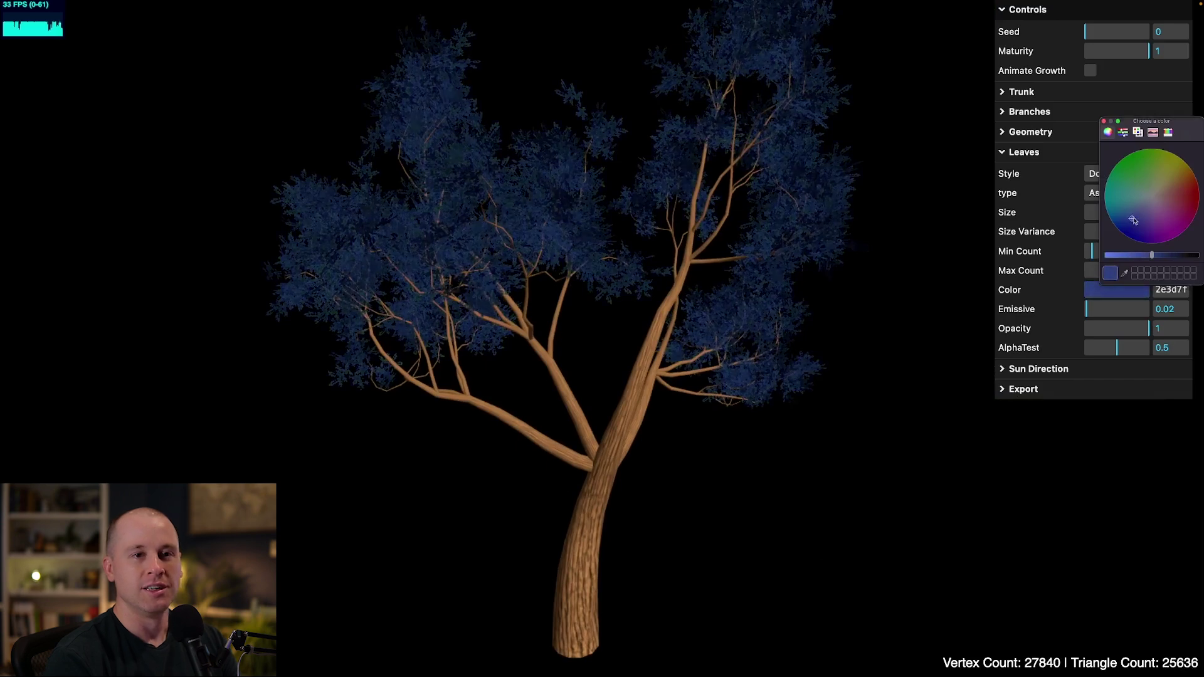
click(928, 305)
click(1104, 121)
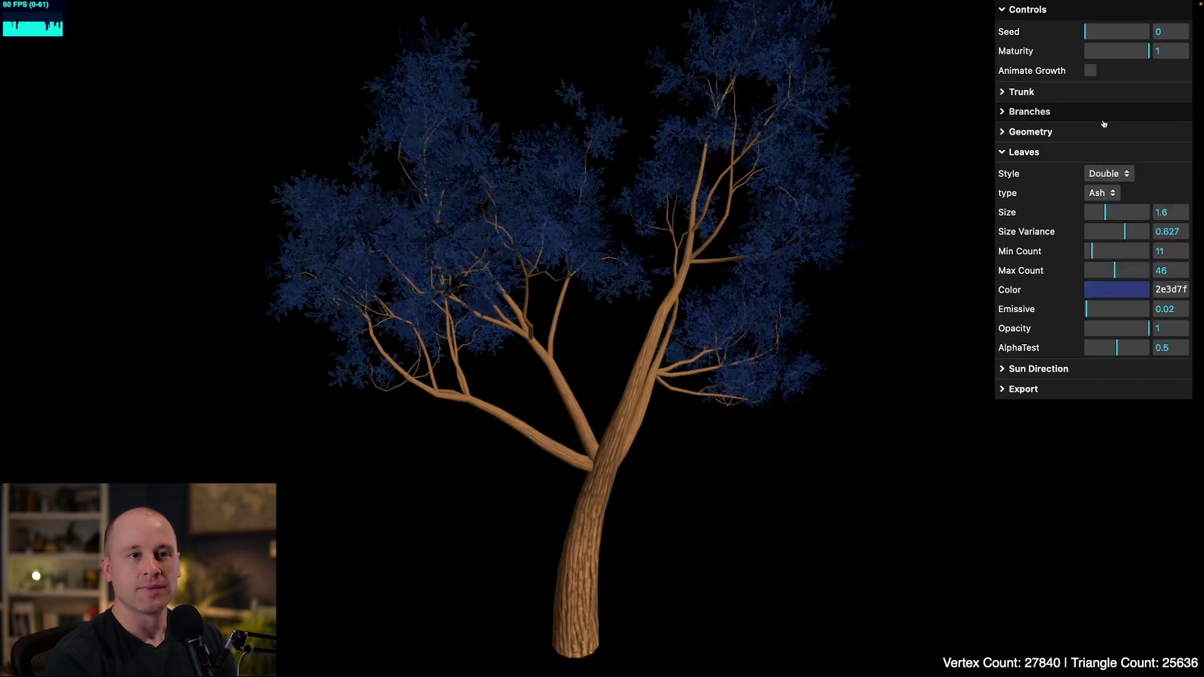
Raise the leaf Emissive glow to 0.369
click(1094, 308)
mouse_move(1094, 309)
mouse_down()
mouse_move(1132, 308)
mouse_move(1096, 309)
mouse_up()
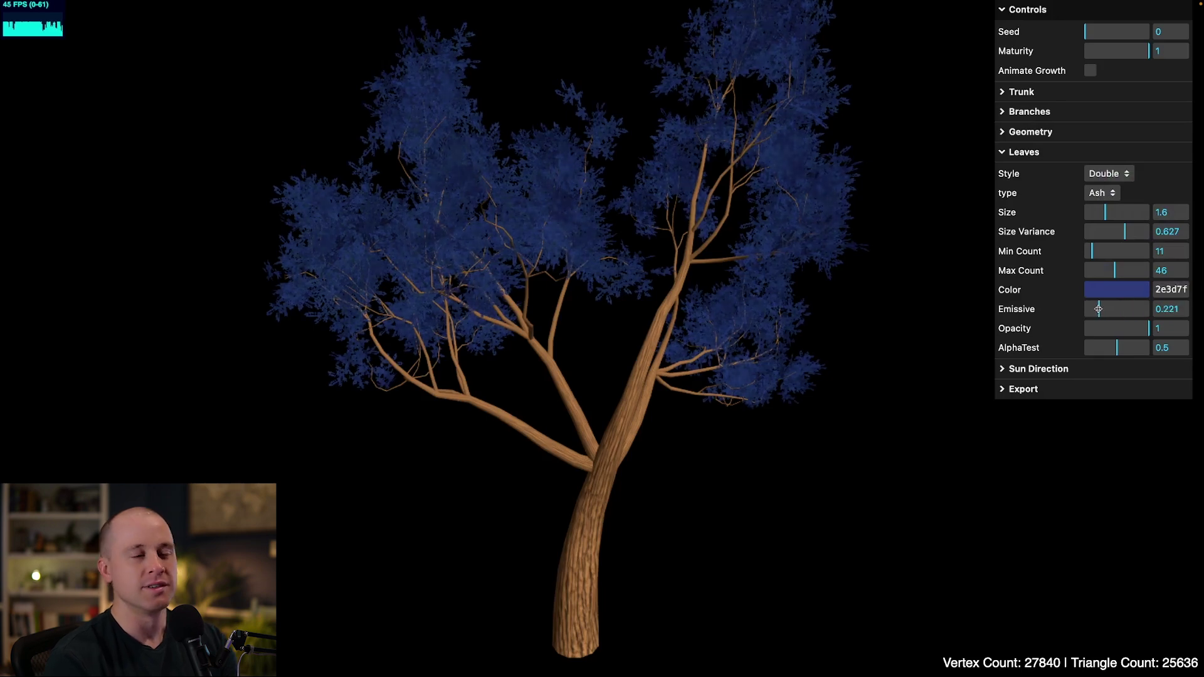
click(1108, 309)
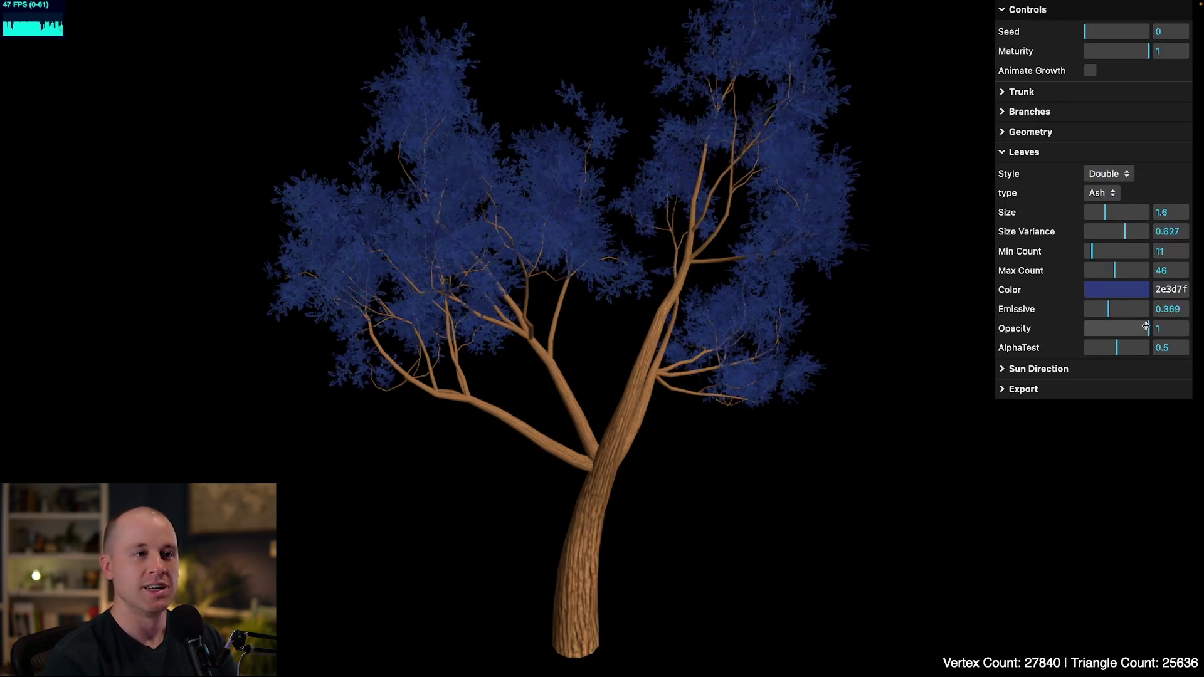
Test the leaf AlphaTest cutoff, then bring up the Sun Direction settings
drag(1131, 328, 1169, 325)
click(1116, 348)
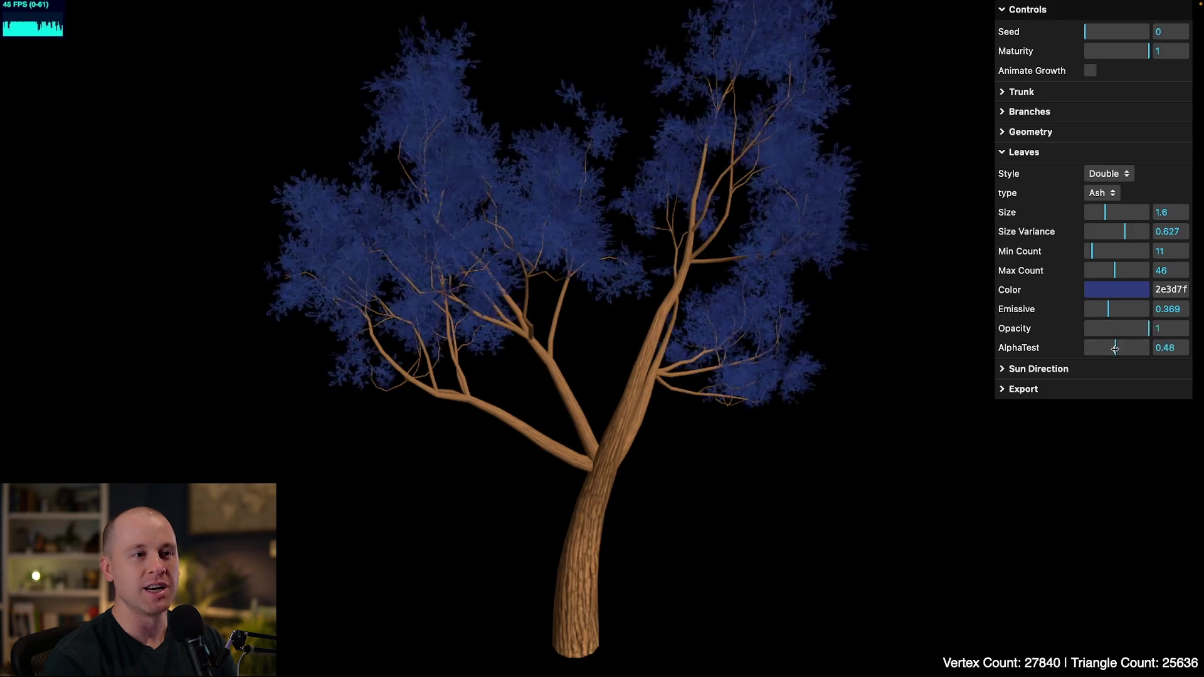
mouse_move(1096, 351)
mouse_down()
mouse_move(1133, 350)
mouse_move(1110, 352)
mouse_up()
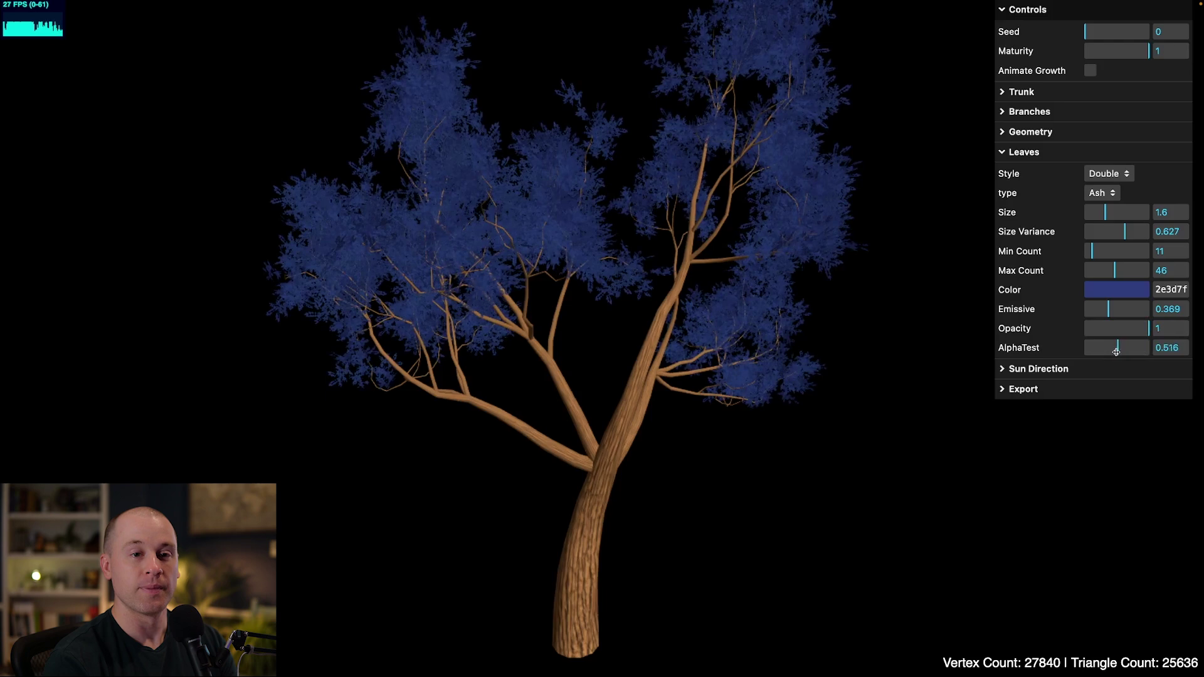
click(1023, 151)
click(1038, 171)
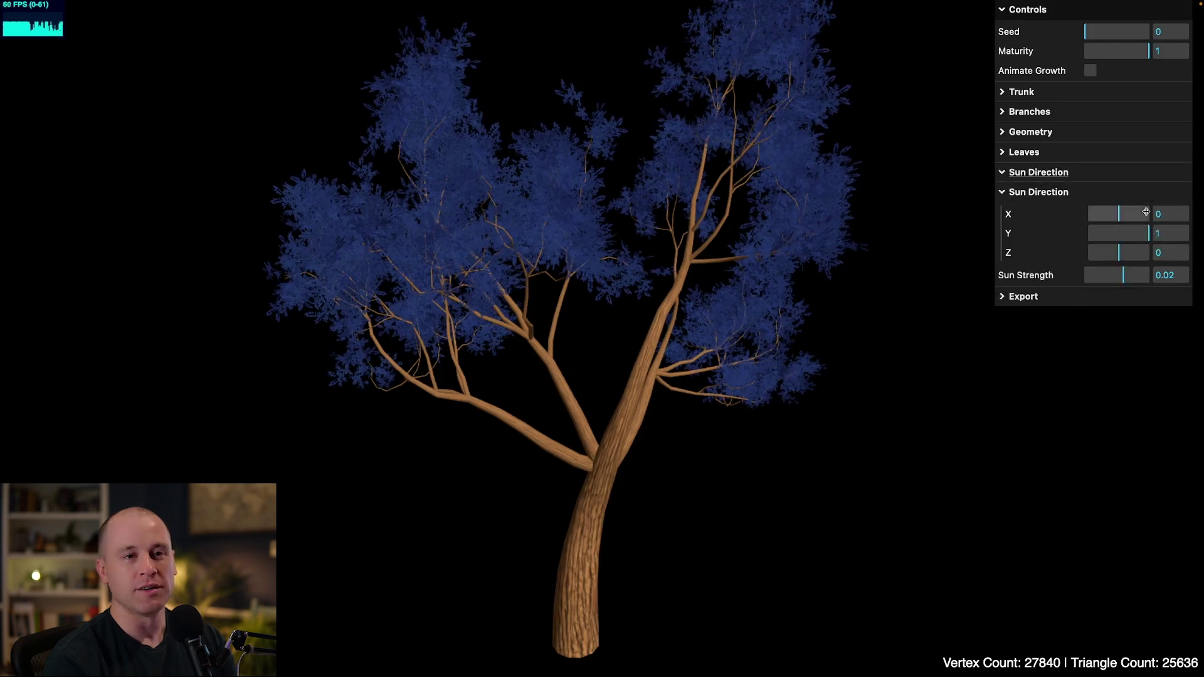
Compare negative and positive Sun Strength values, settling at 0.0156
drag(911, 250, 846, 269)
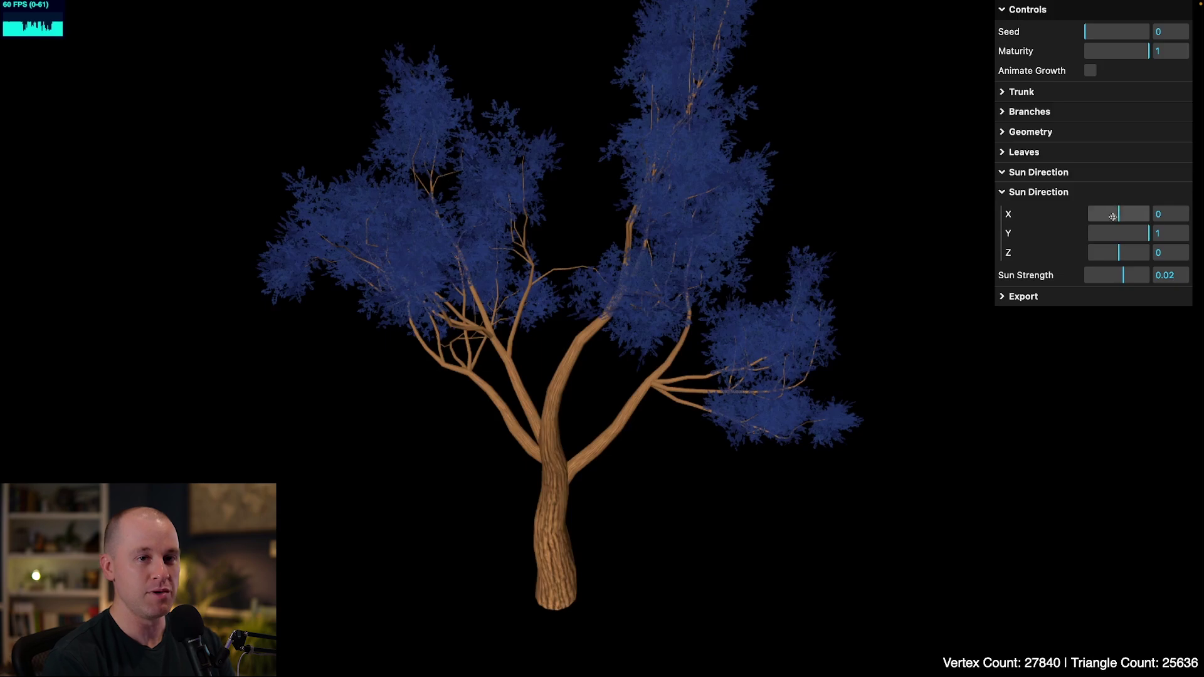
drag(1122, 275, 1117, 276)
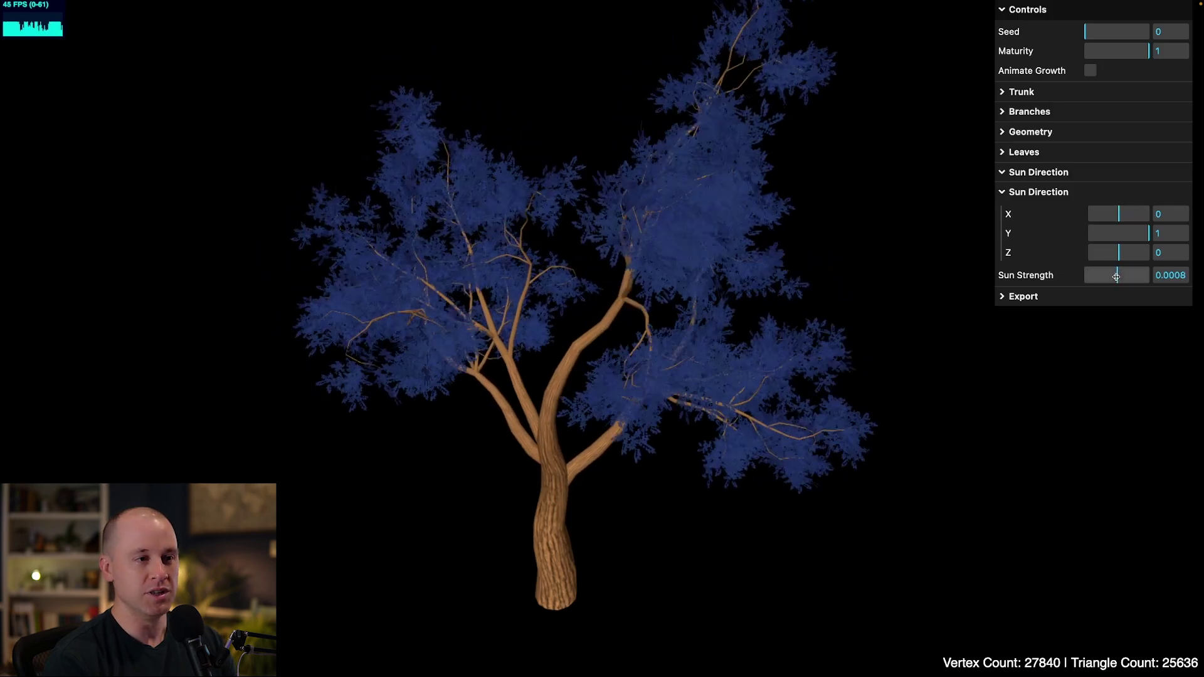
mouse_move(874, 314)
mouse_down()
mouse_move(788, 307)
mouse_move(914, 312)
mouse_move(860, 306)
mouse_up()
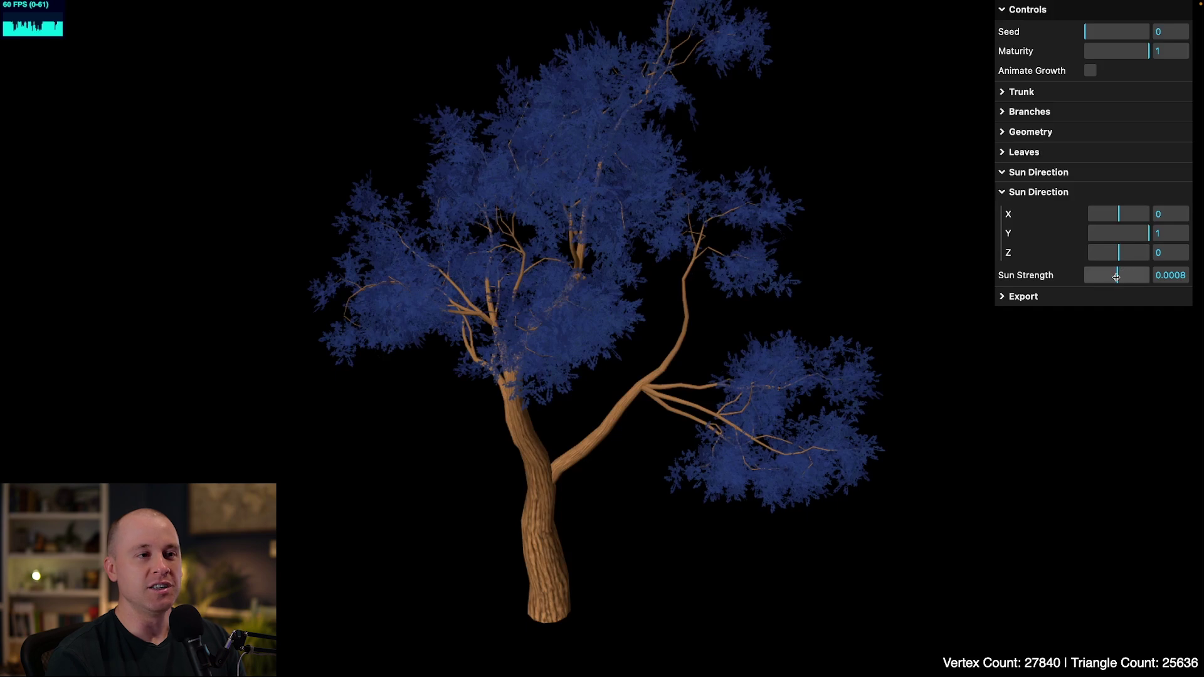
drag(1115, 277, 1161, 276)
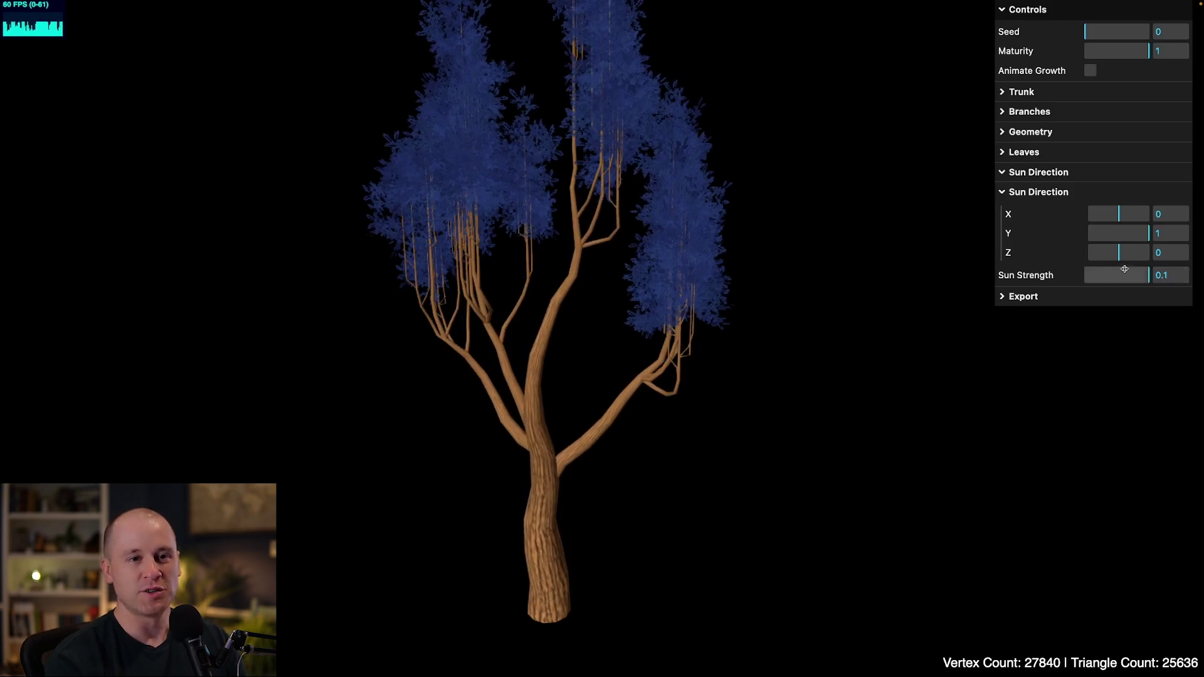
drag(1125, 276, 1069, 279)
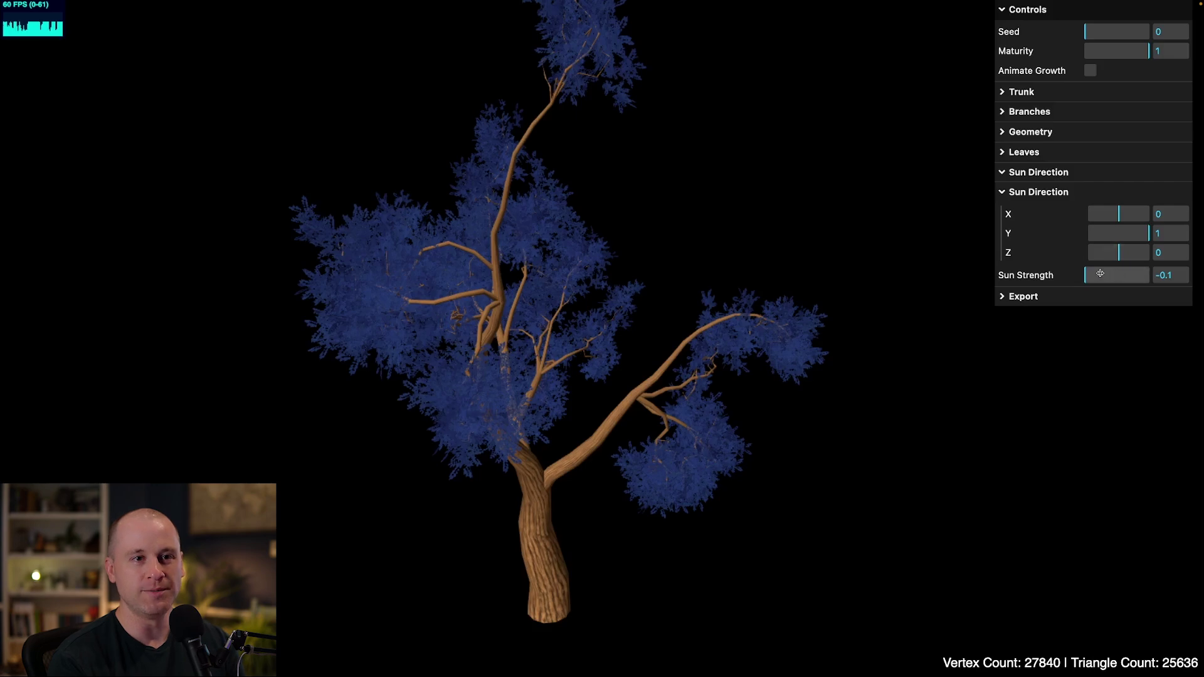
drag(1084, 278, 1122, 277)
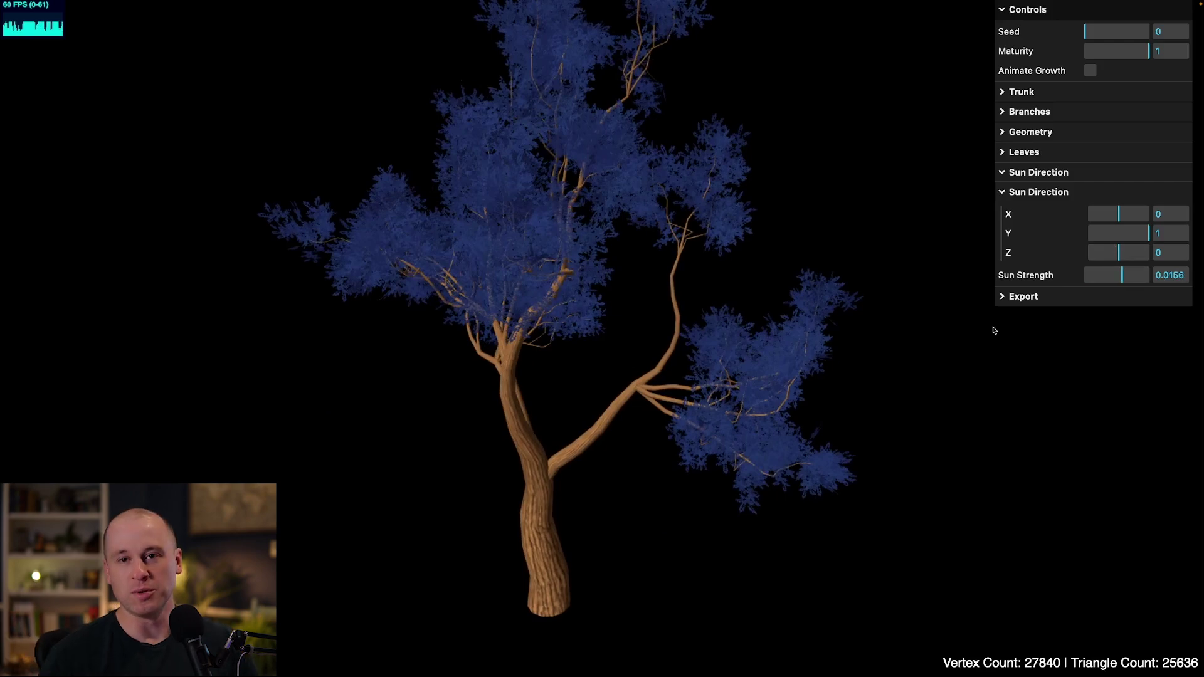
click(1003, 192)
click(1003, 192)
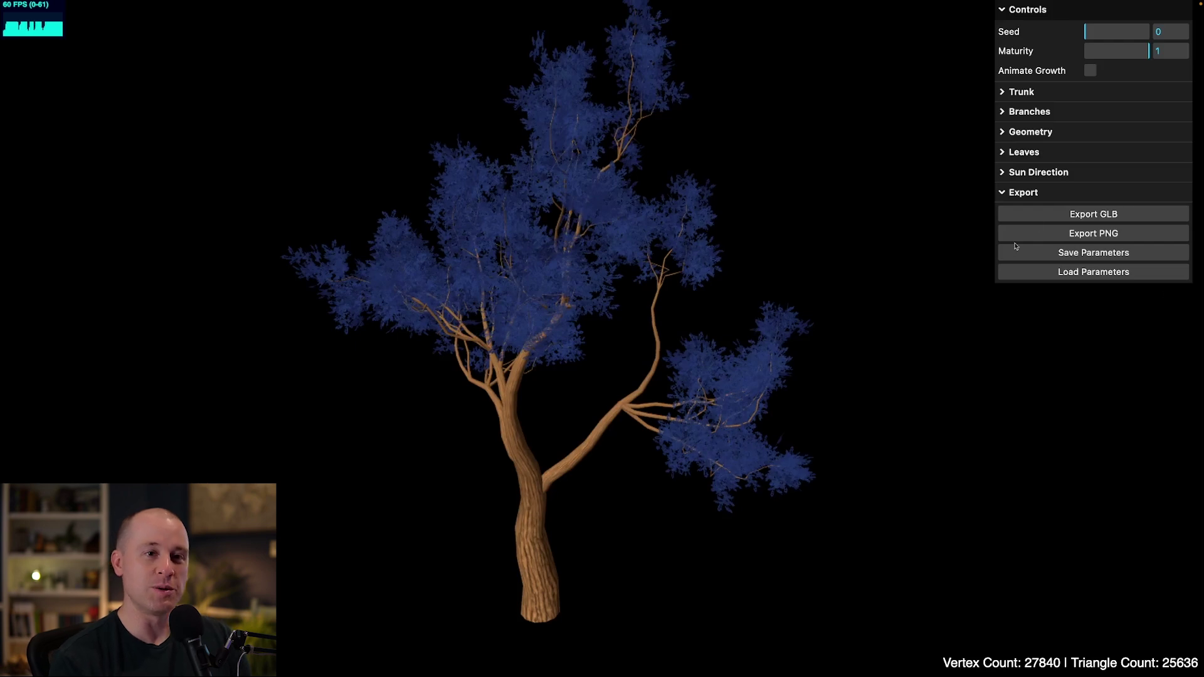
Export the tree as a GLB model
click(1101, 214)
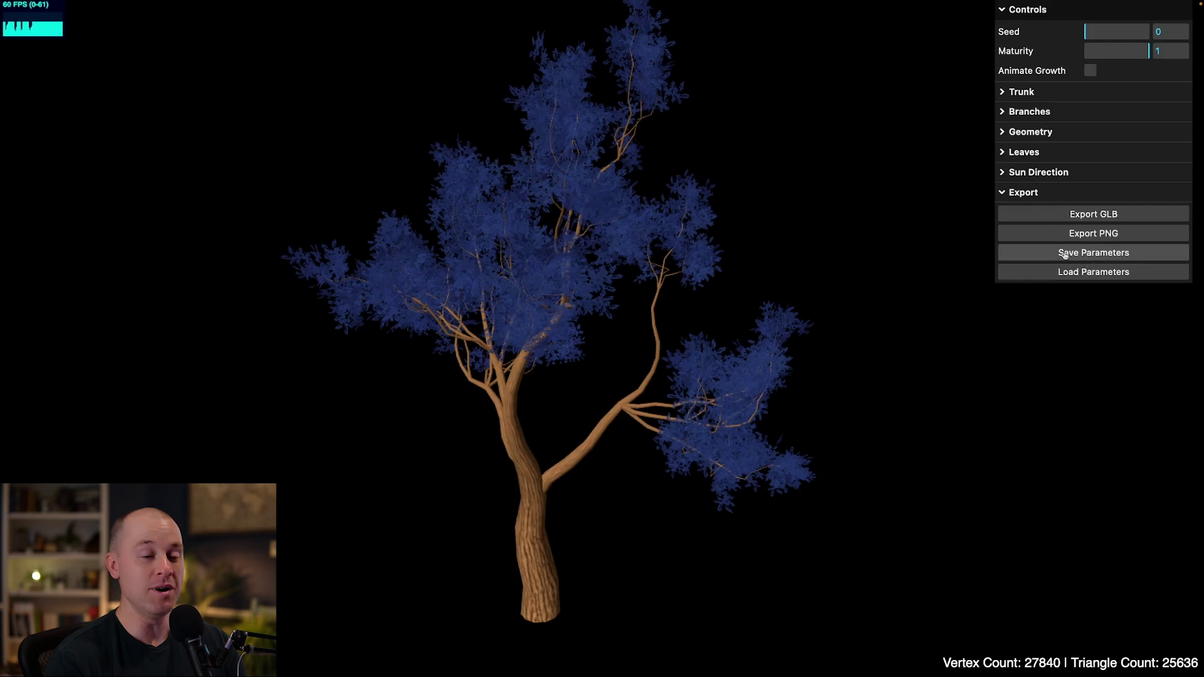
drag(890, 342, 848, 374)
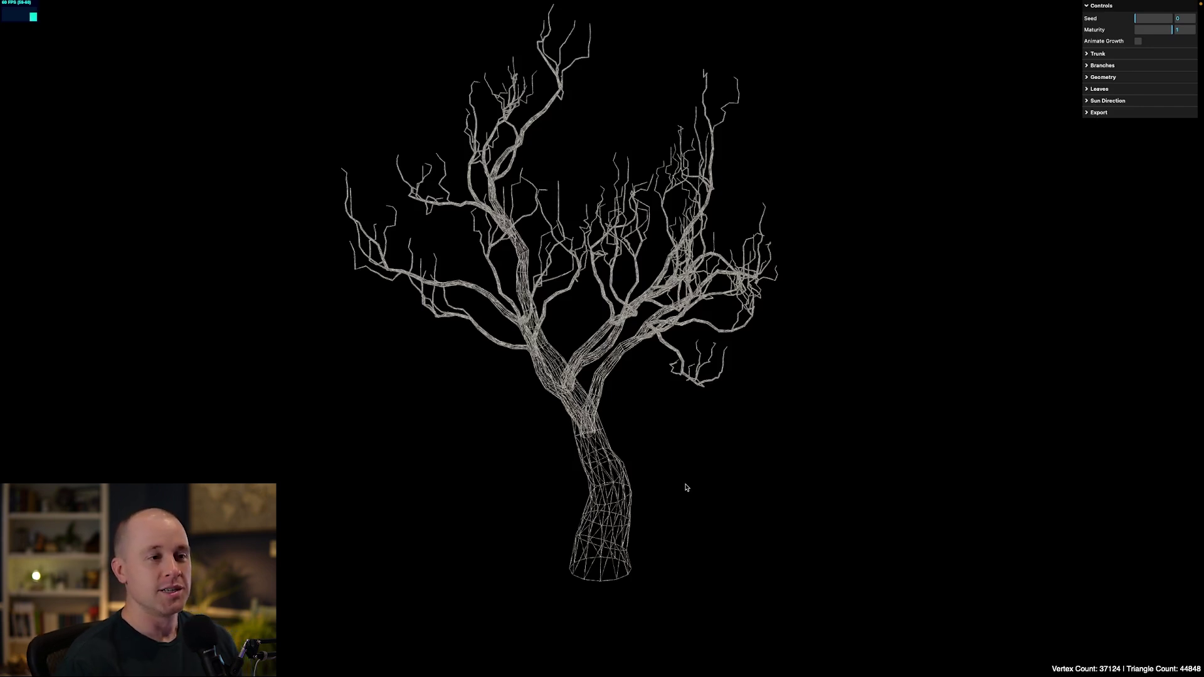
scroll(686, 487, up, 3)
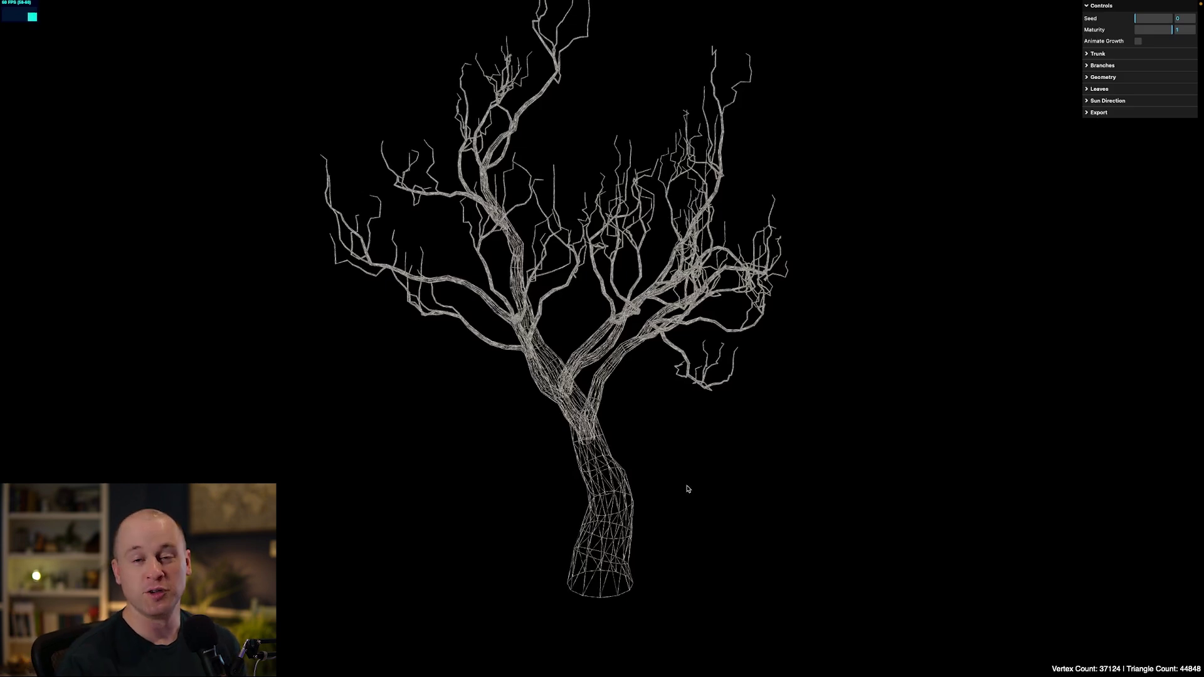
scroll(669, 414, up, 6)
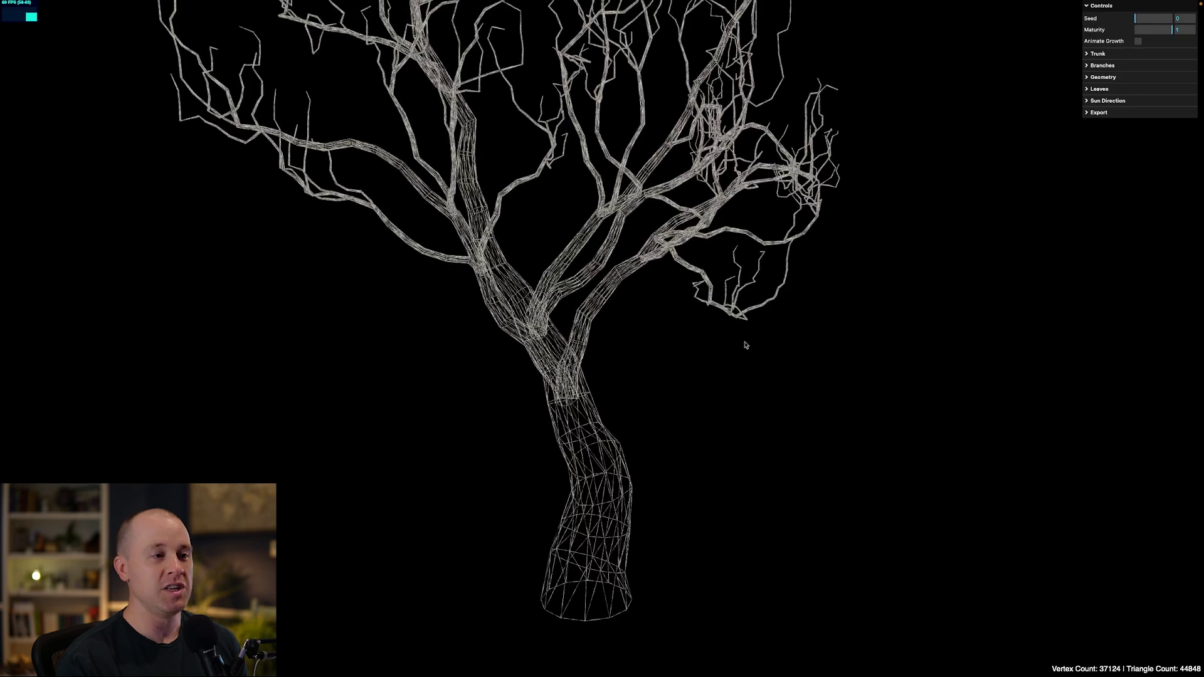
scroll(711, 503, up, 5)
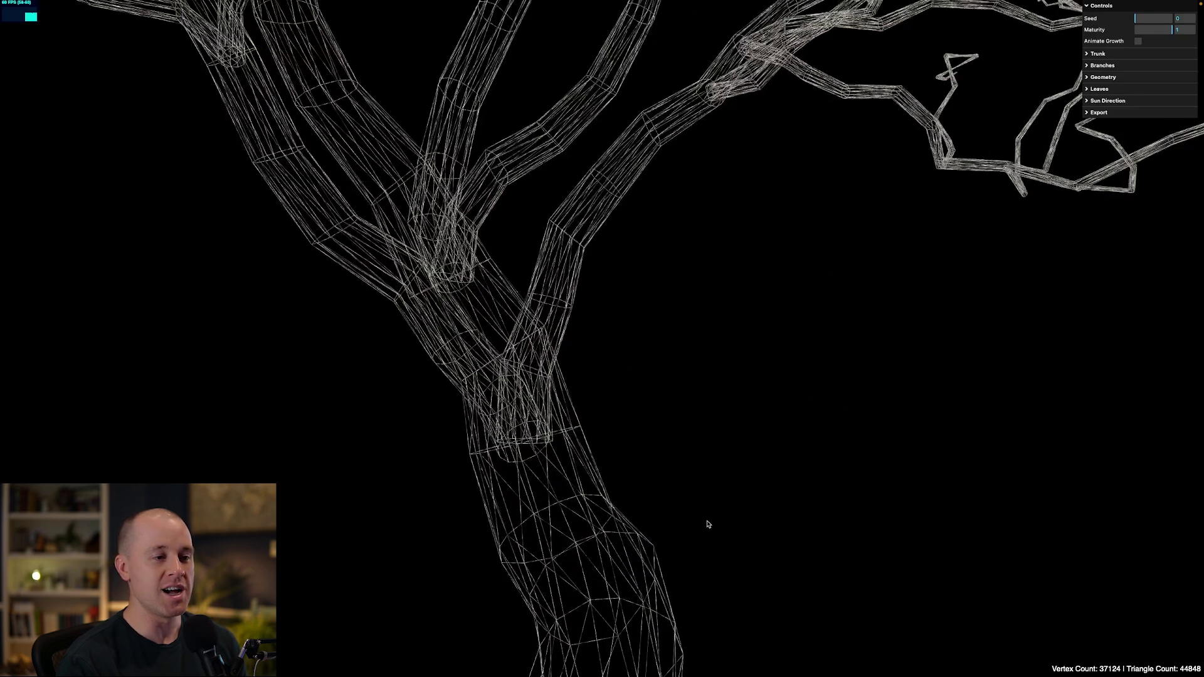
scroll(708, 524, up, 8)
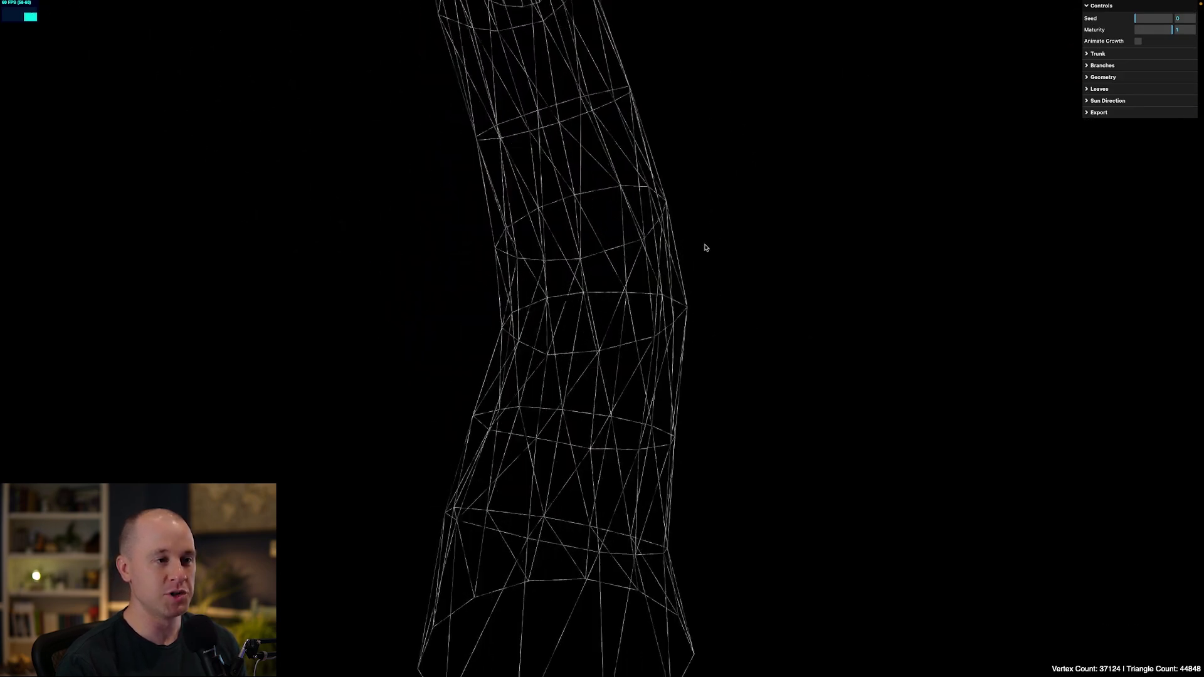
scroll(723, 379, down, 8)
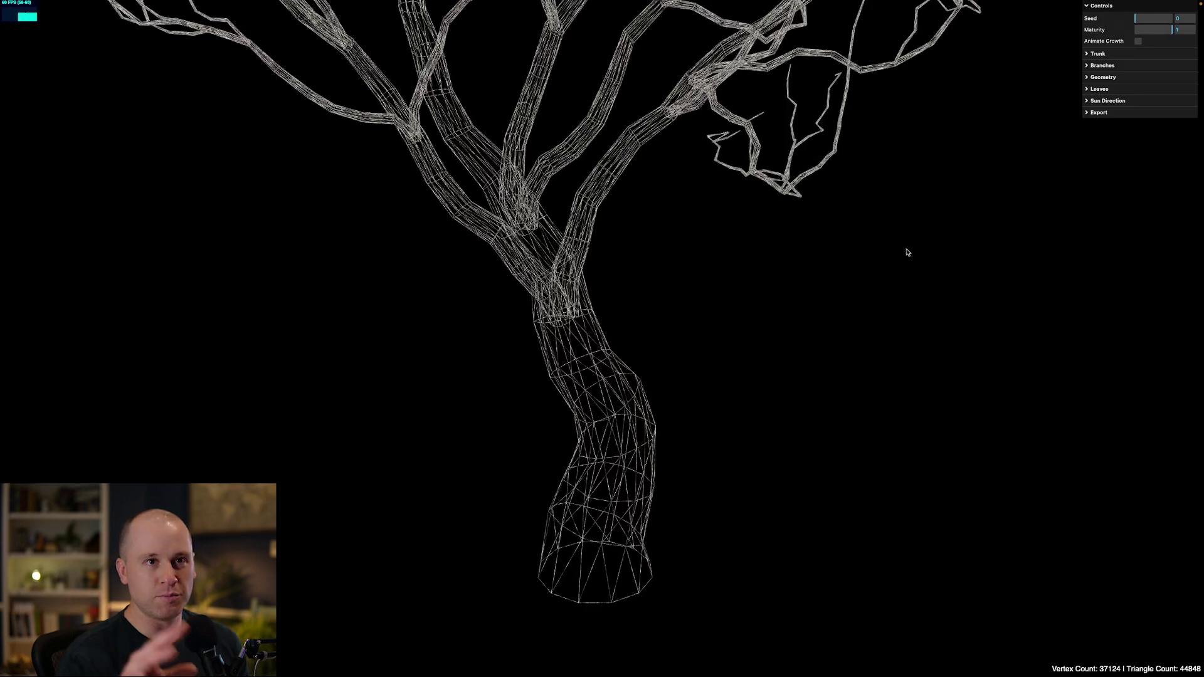
click(1100, 66)
Drop Branches Levels to 0, leaving only the trunk
drag(1161, 77, 1133, 78)
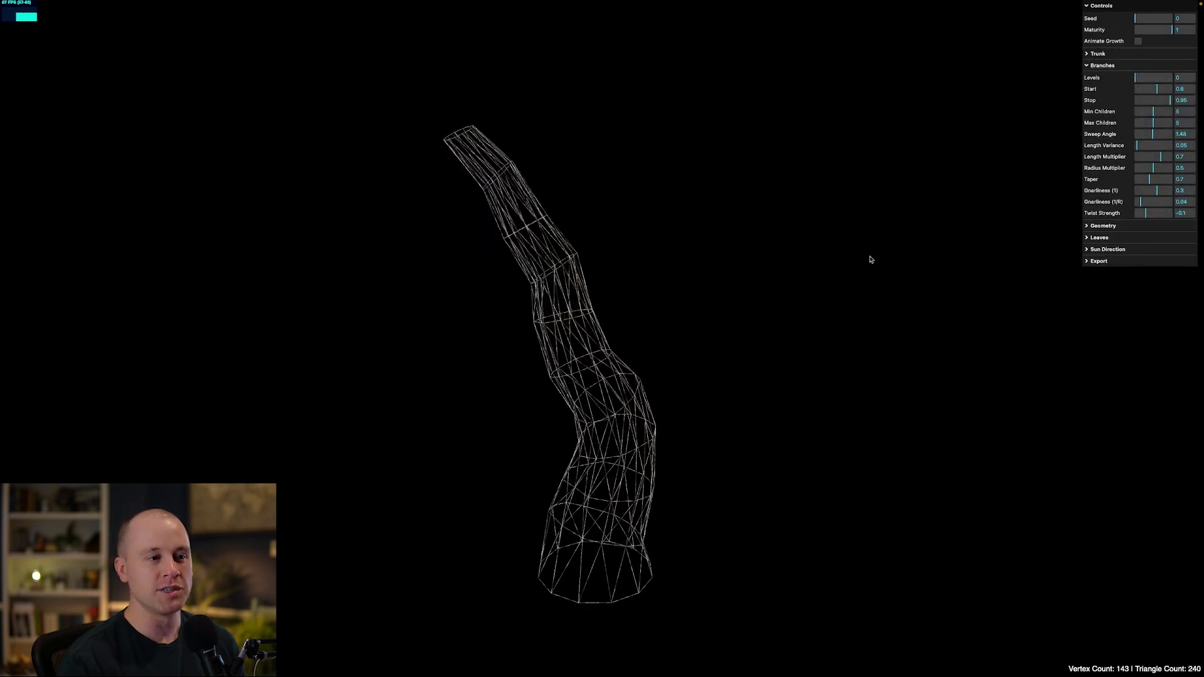
drag(868, 261, 836, 299)
click(1097, 66)
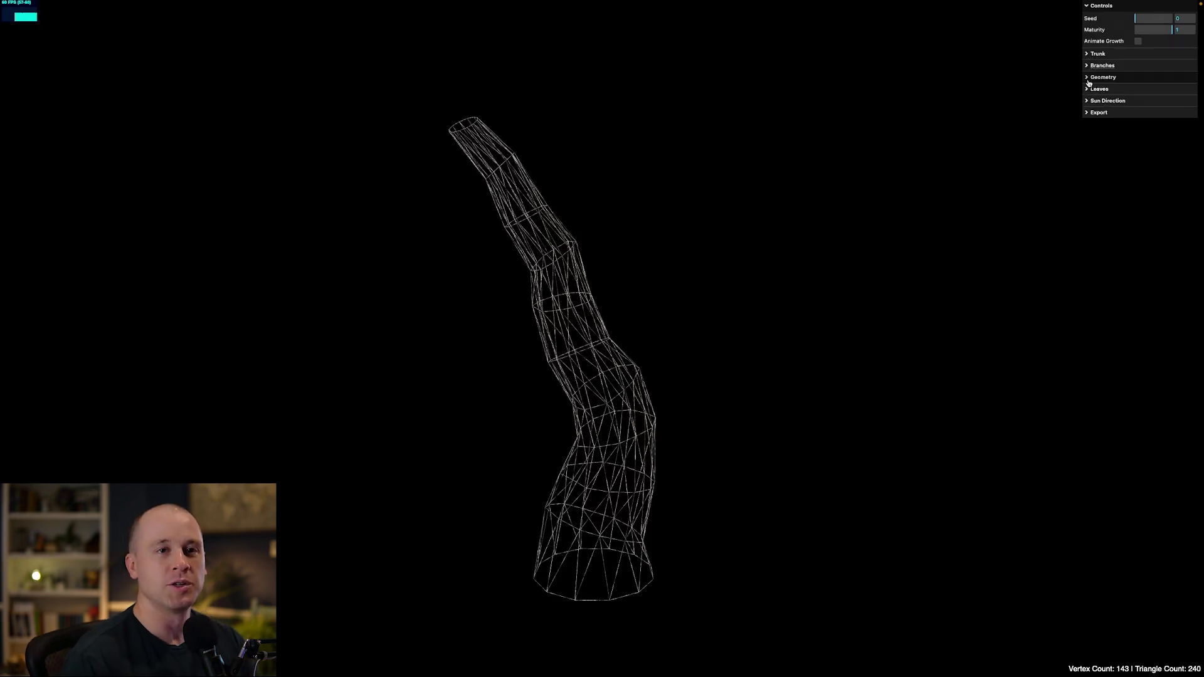
Reduce Geometry Section Count from 10 to 1 and inspect the single tapered trunk
click(1092, 78)
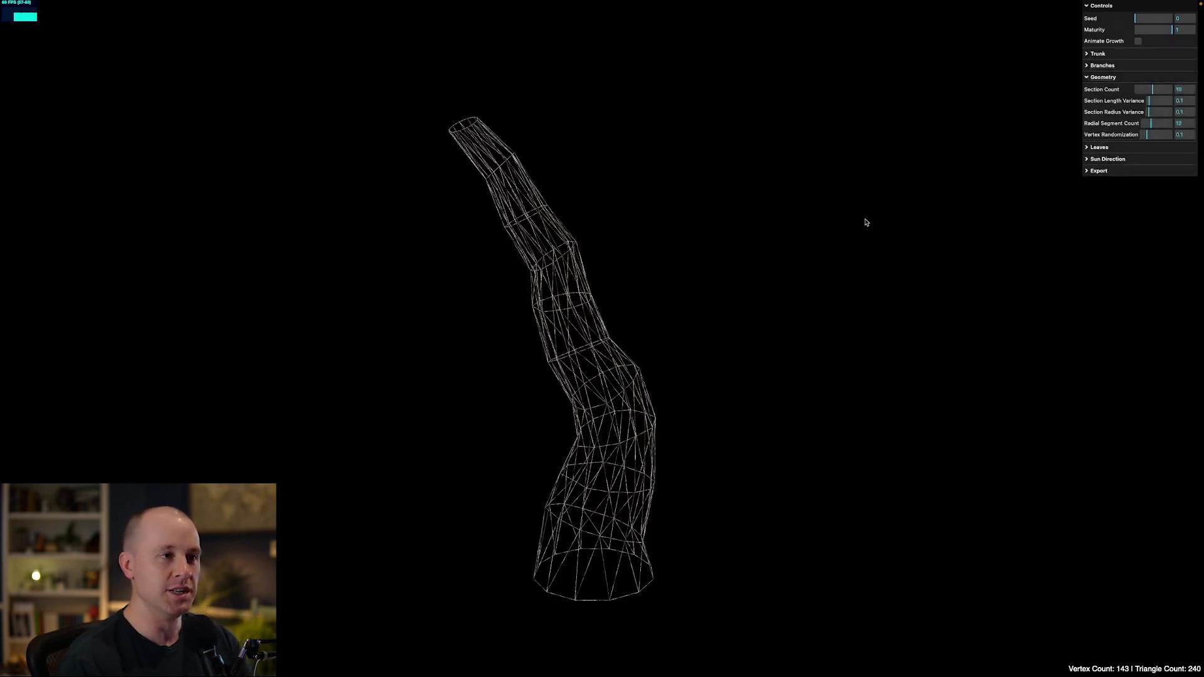
drag(865, 223, 833, 269)
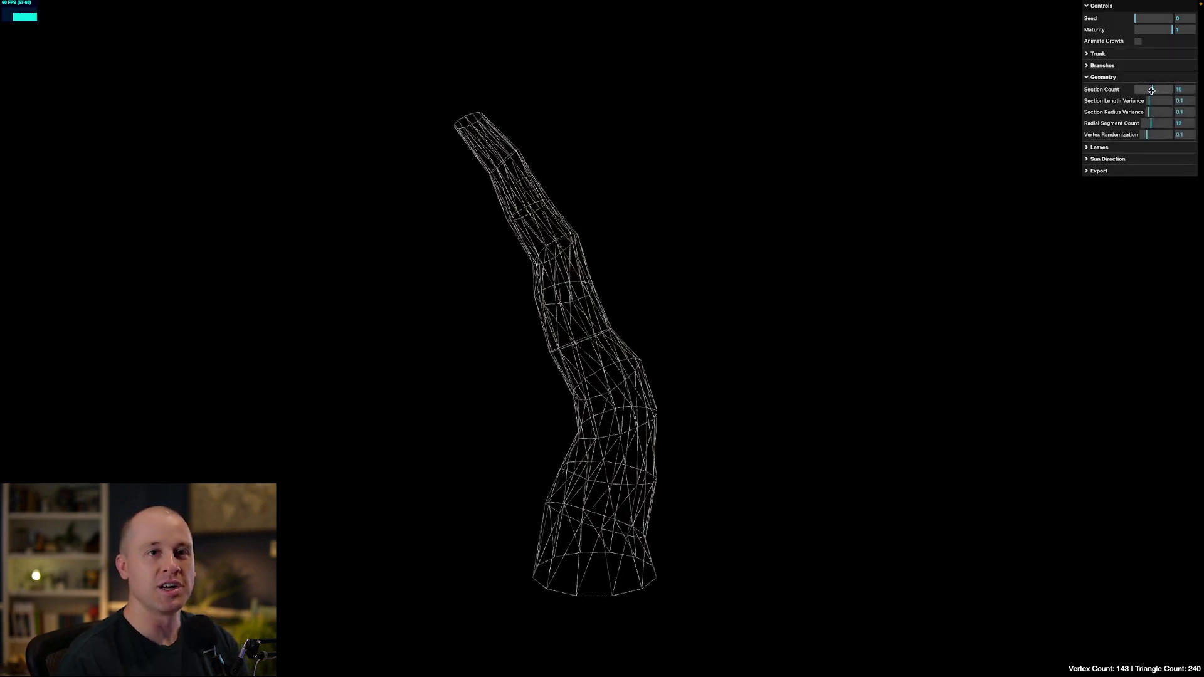
drag(1151, 90, 1134, 90)
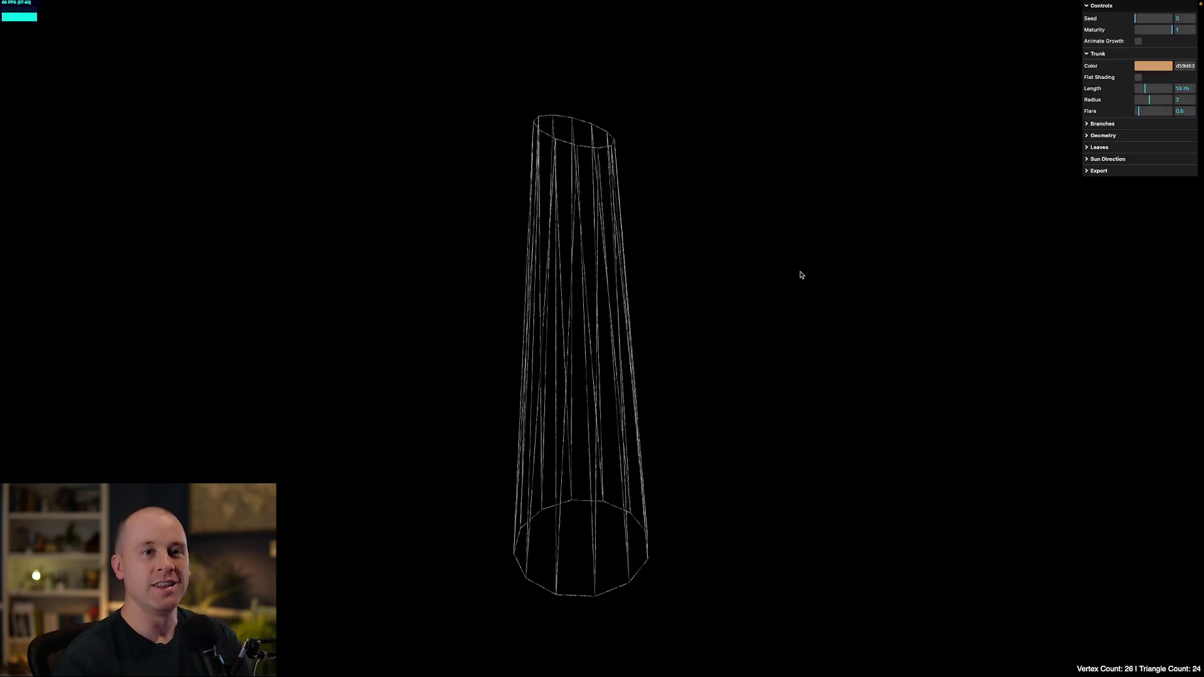
click(1097, 53)
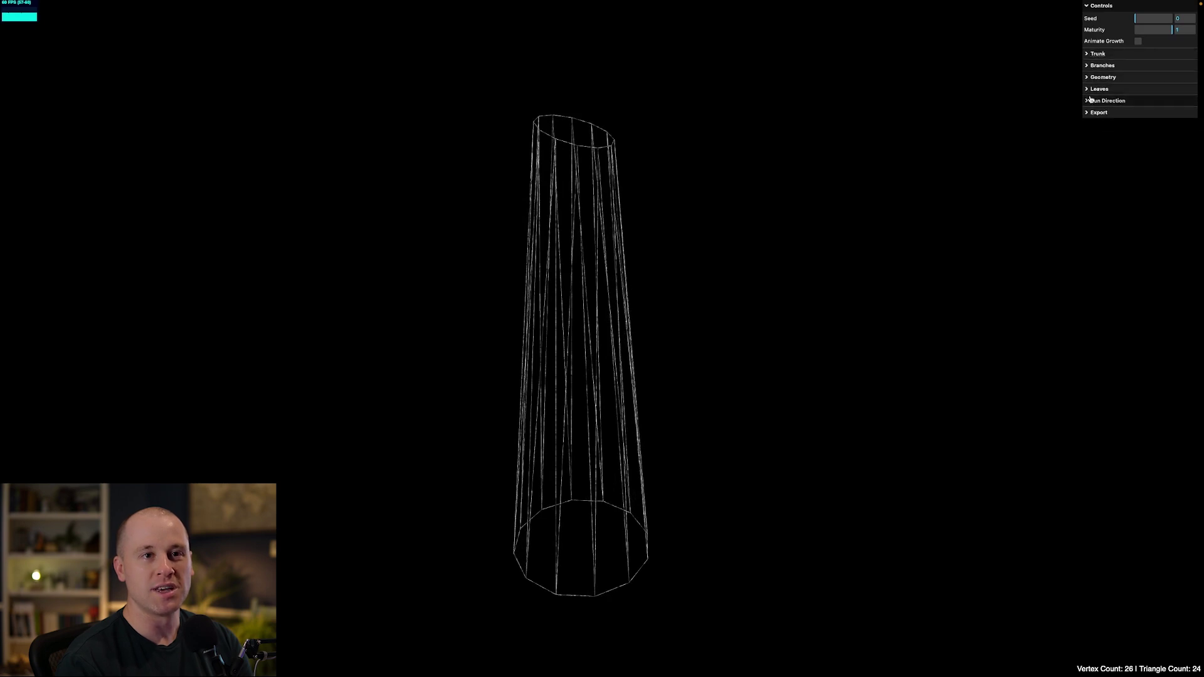
click(1102, 77)
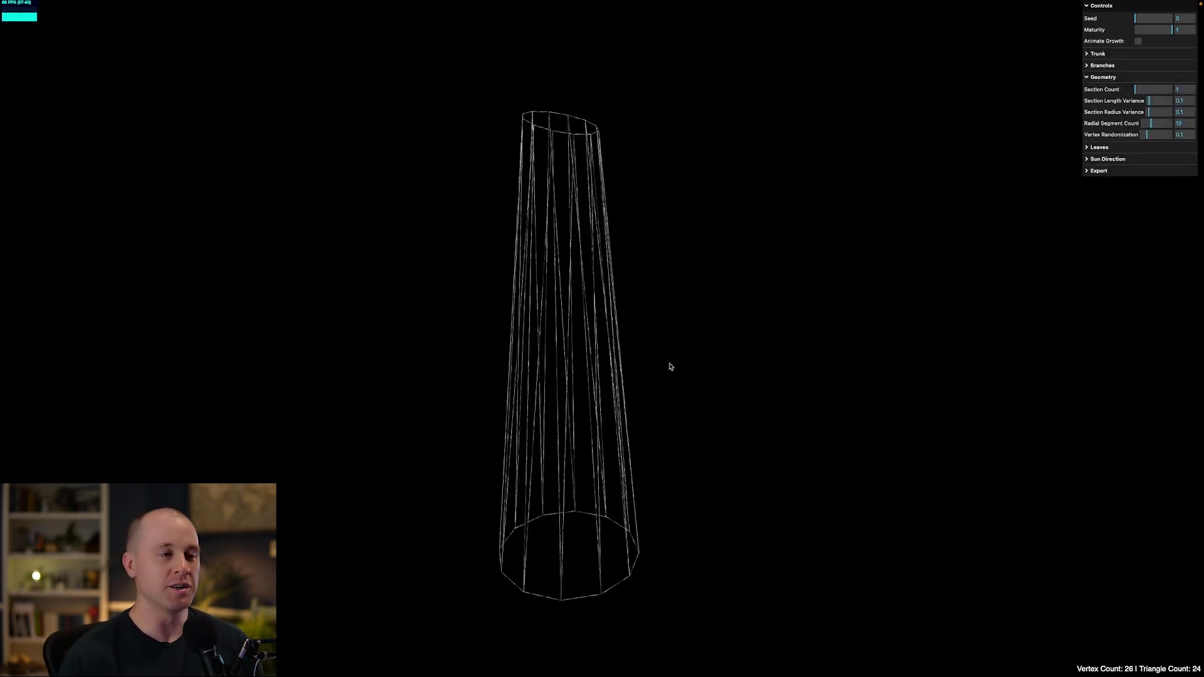
drag(621, 463, 716, 453)
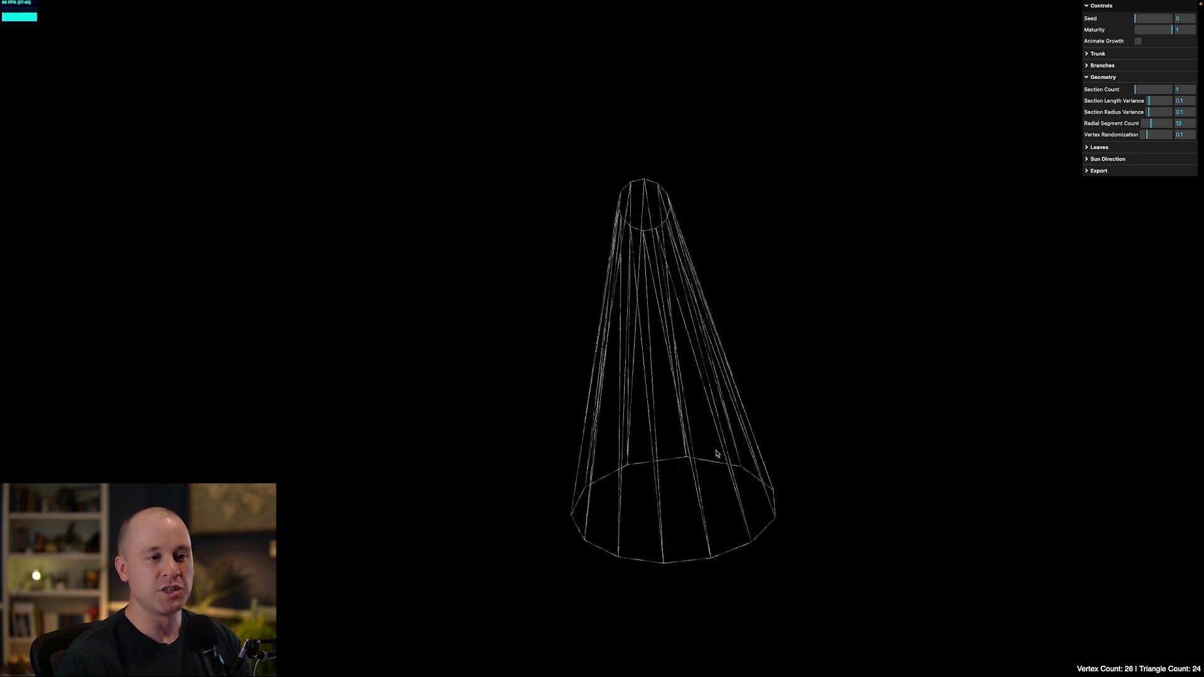
drag(805, 293, 685, 92)
drag(694, 148, 663, 236)
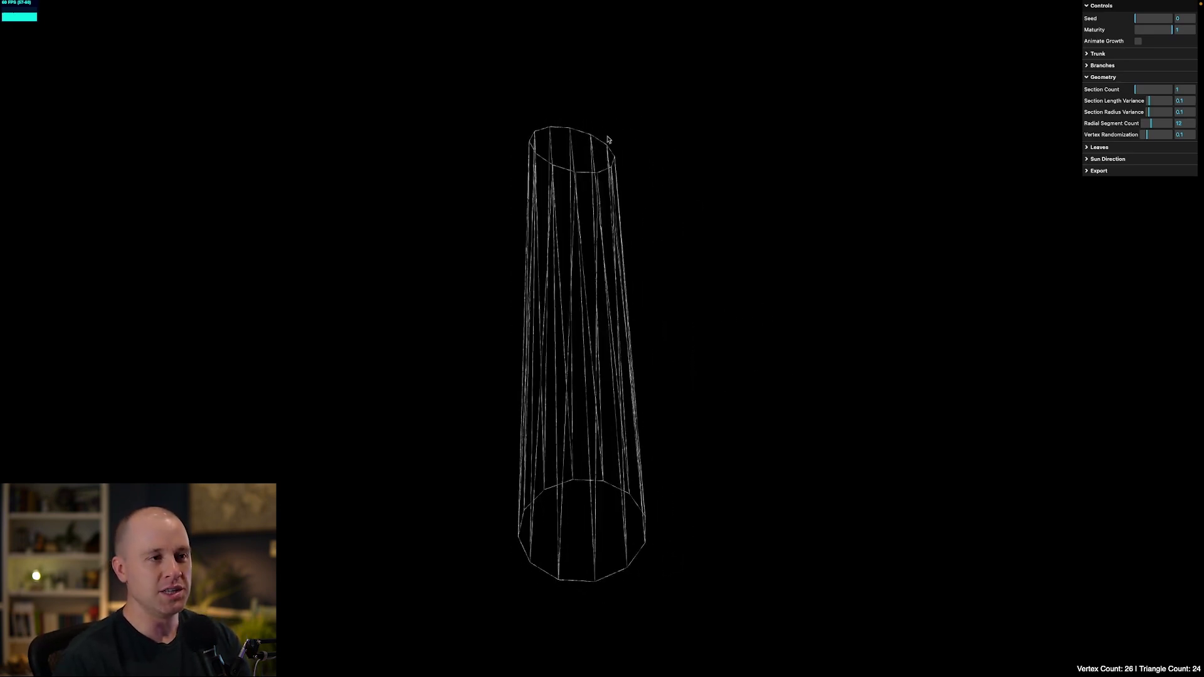
drag(885, 158, 740, 241)
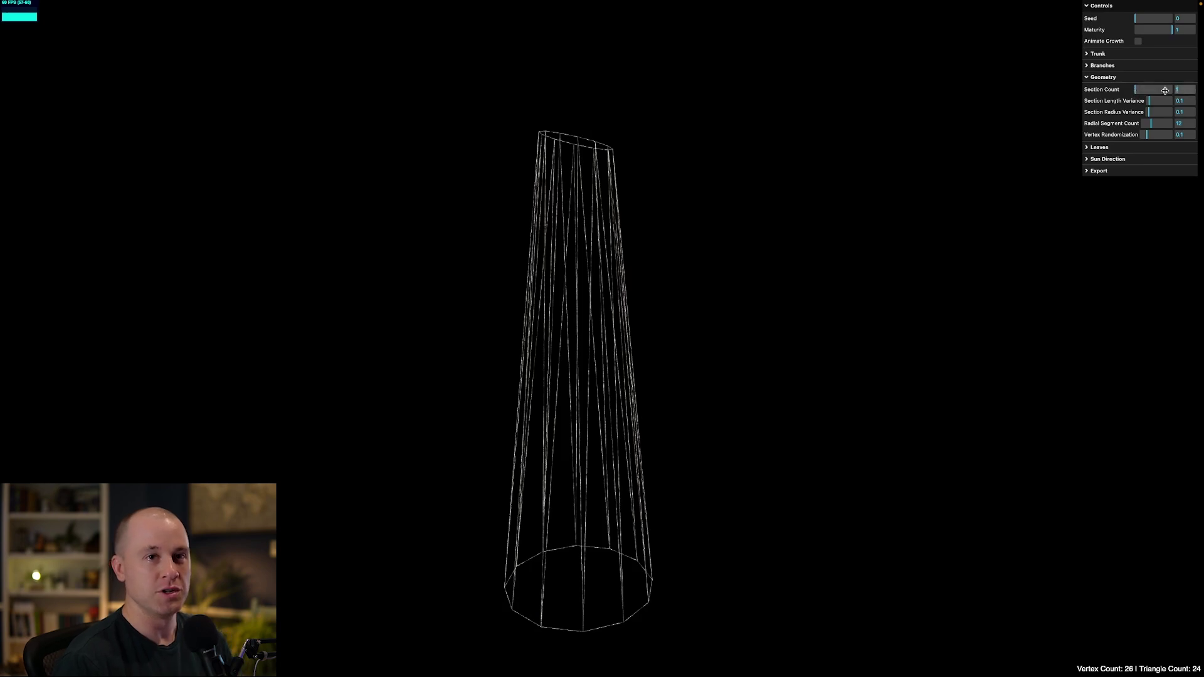
Set Section Count to 2, then zero Gnarliness (1) and Gnarliness (1/R)
text(2)
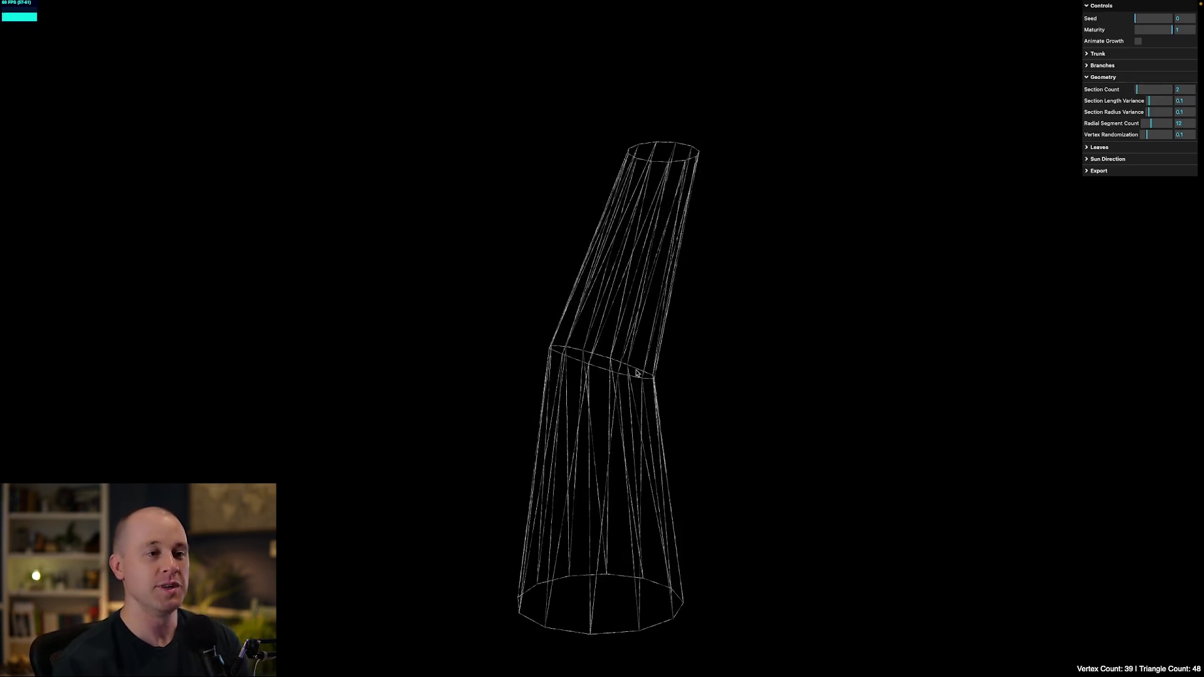
drag(712, 398, 694, 352)
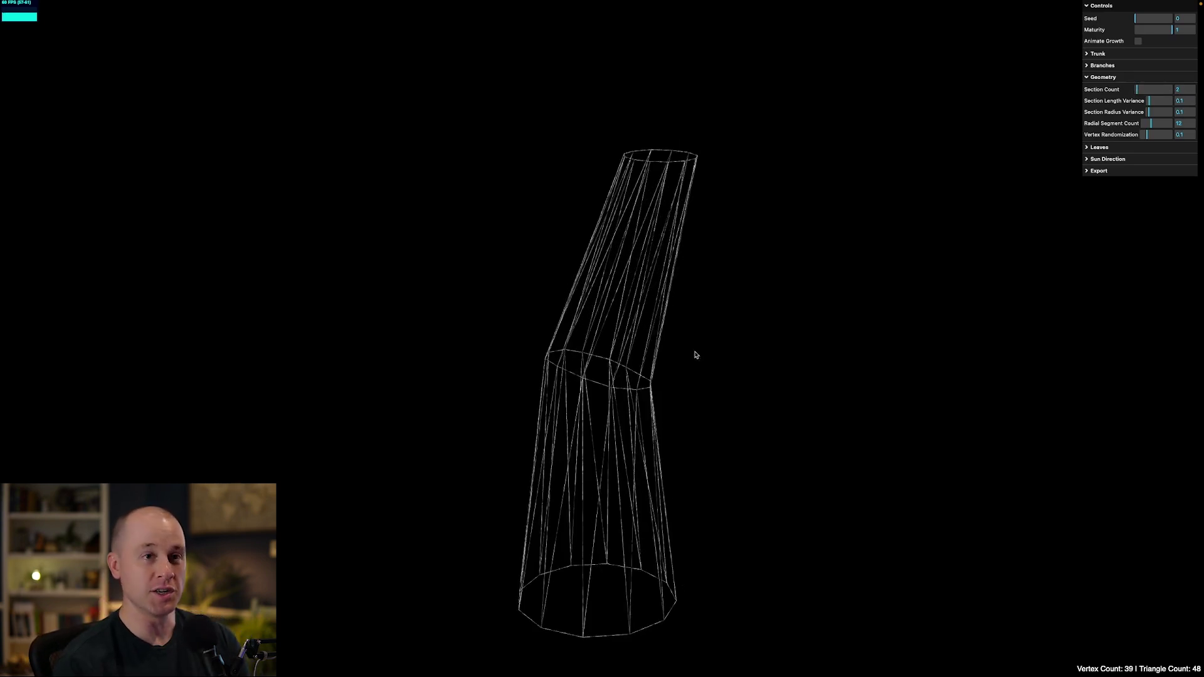
click(1091, 66)
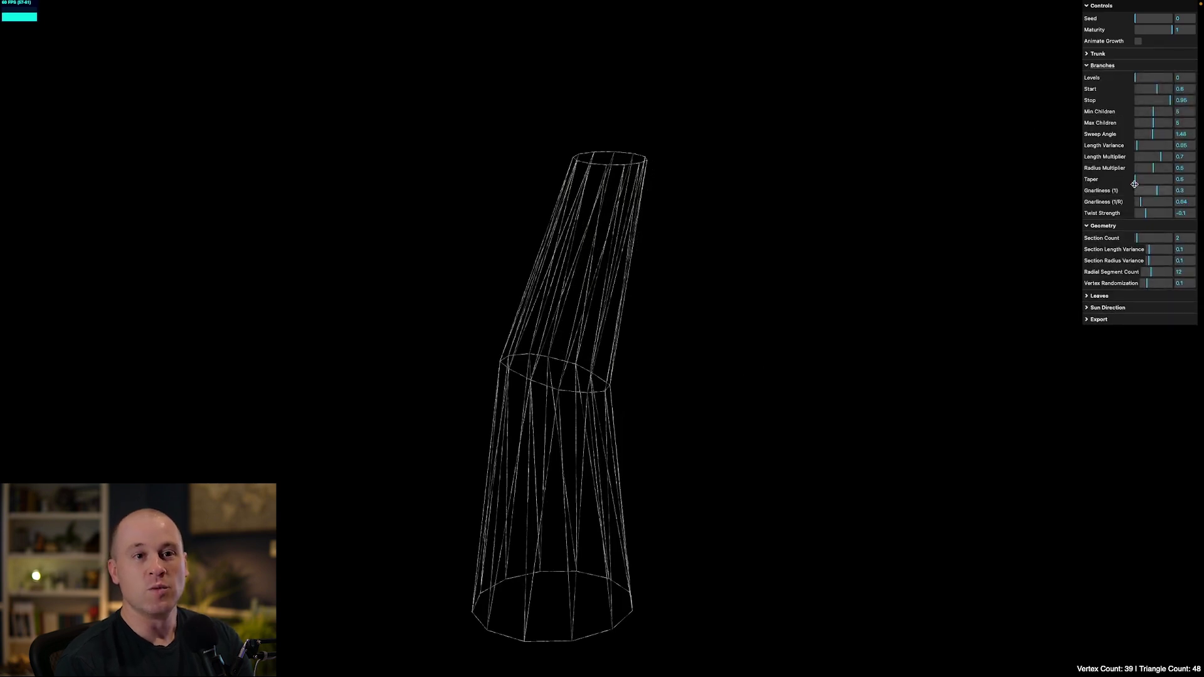
drag(1152, 190, 1112, 206)
click(1143, 213)
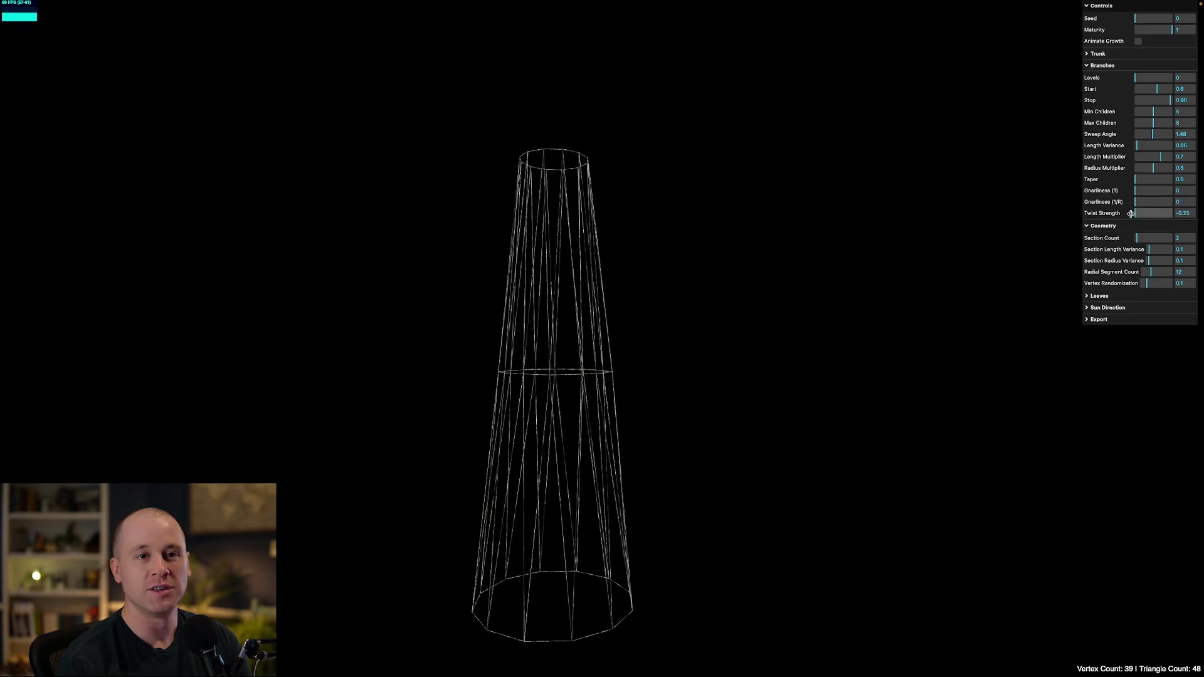
Set Twist Strength to 0
double_click(1182, 213)
text(0)
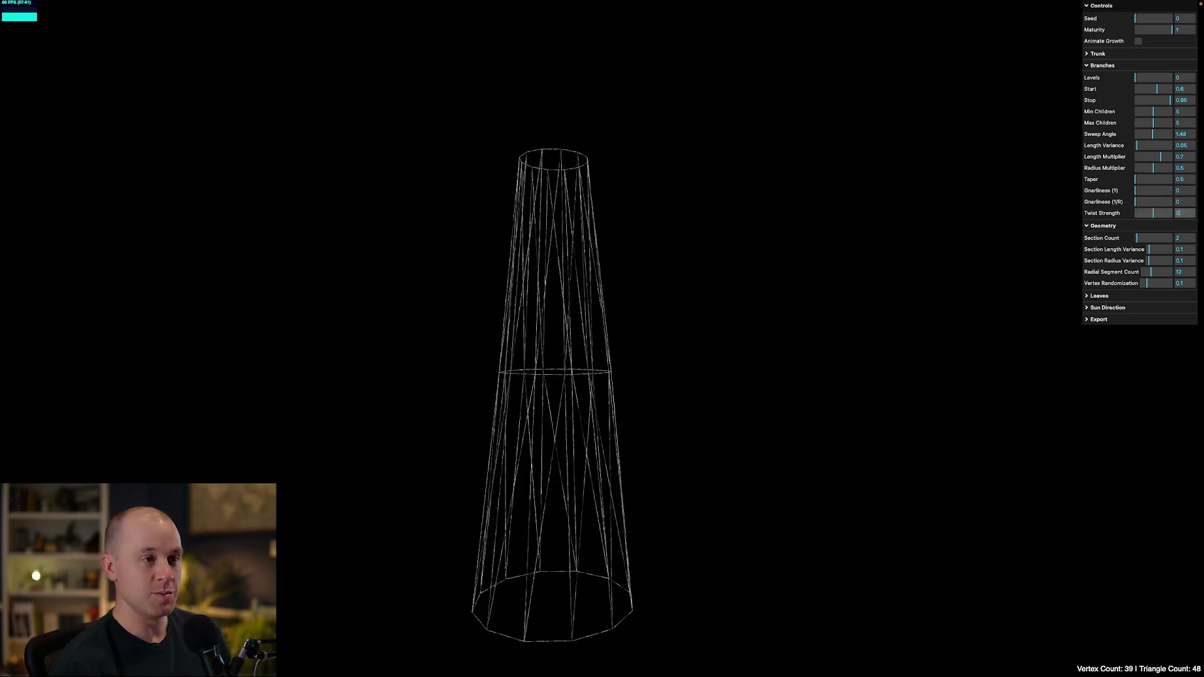
scroll(610, 271, up, 5)
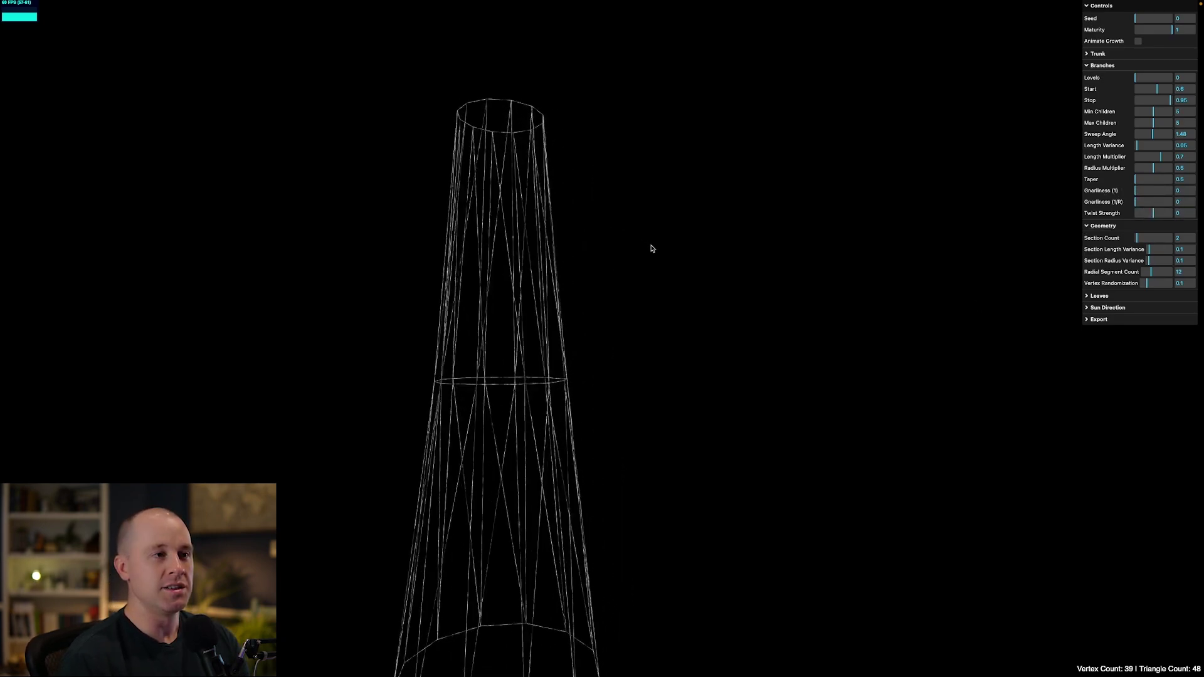
scroll(753, 251, down, 5)
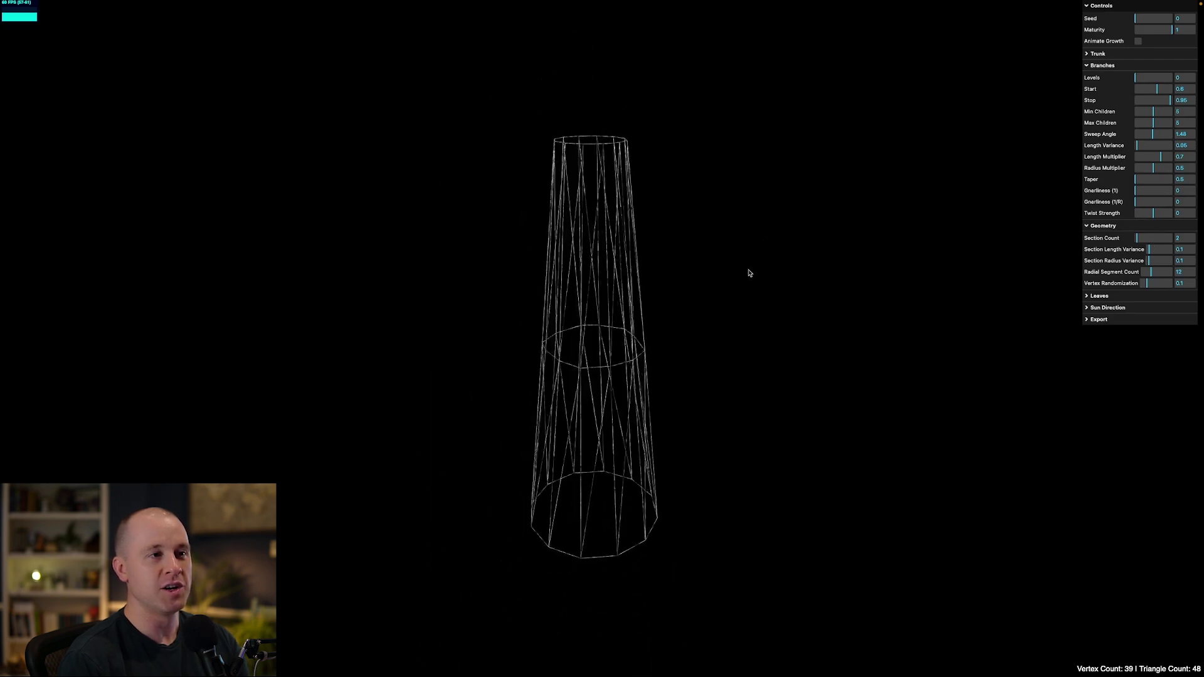
click(1101, 65)
Raise the Geometry Section Count to 5 for five stacked trunk sections
drag(1137, 89, 1142, 89)
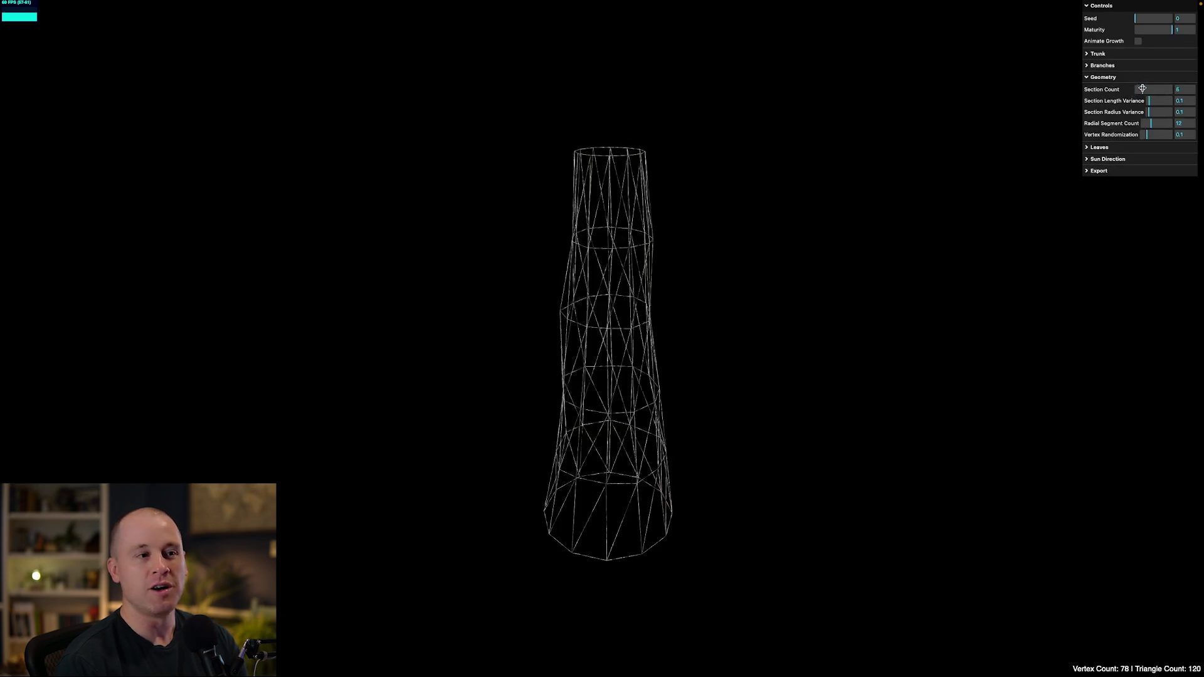
drag(970, 209, 669, 226)
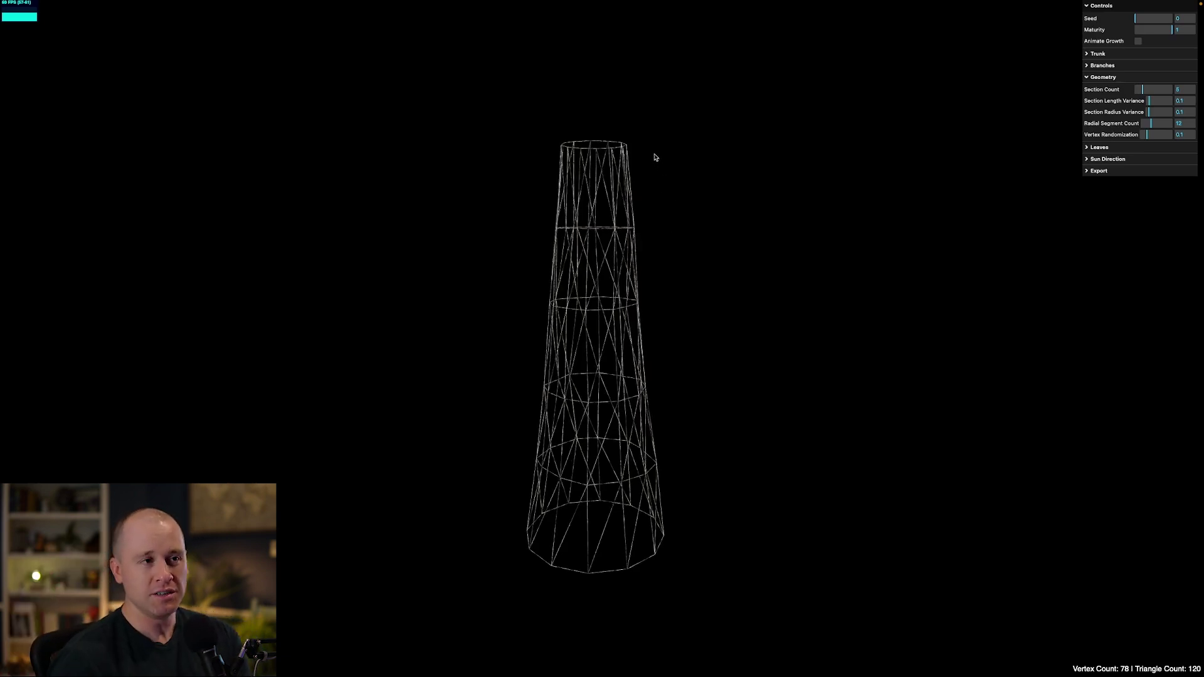
click(1097, 53)
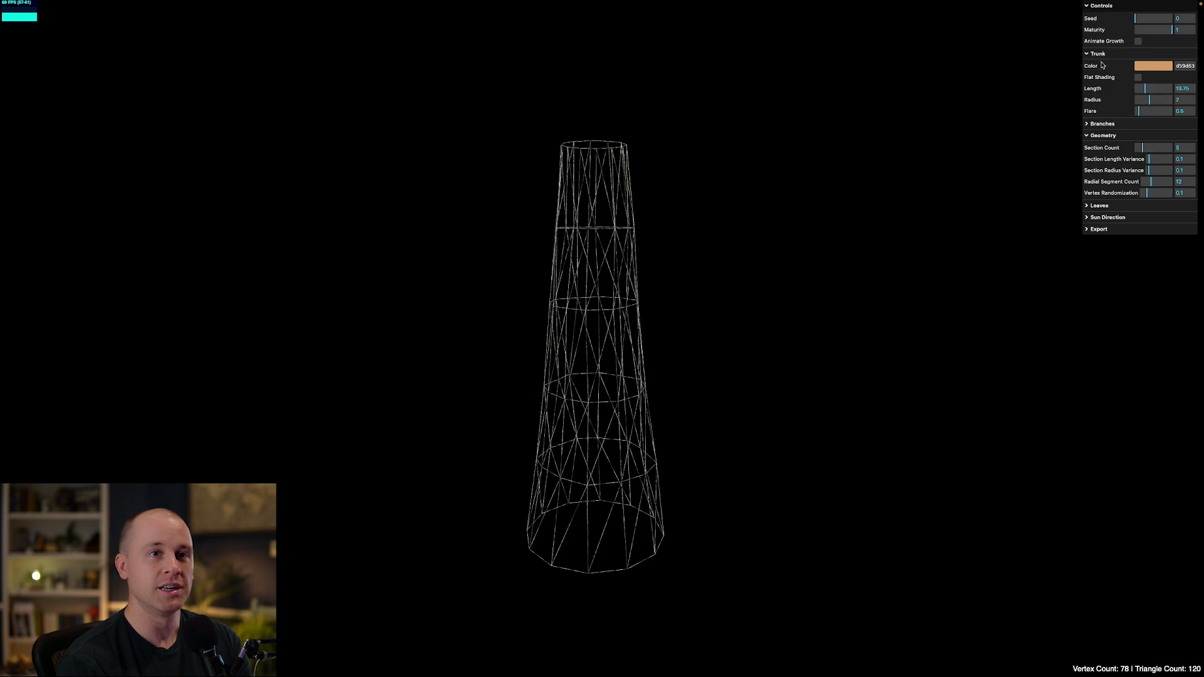
click(1088, 55)
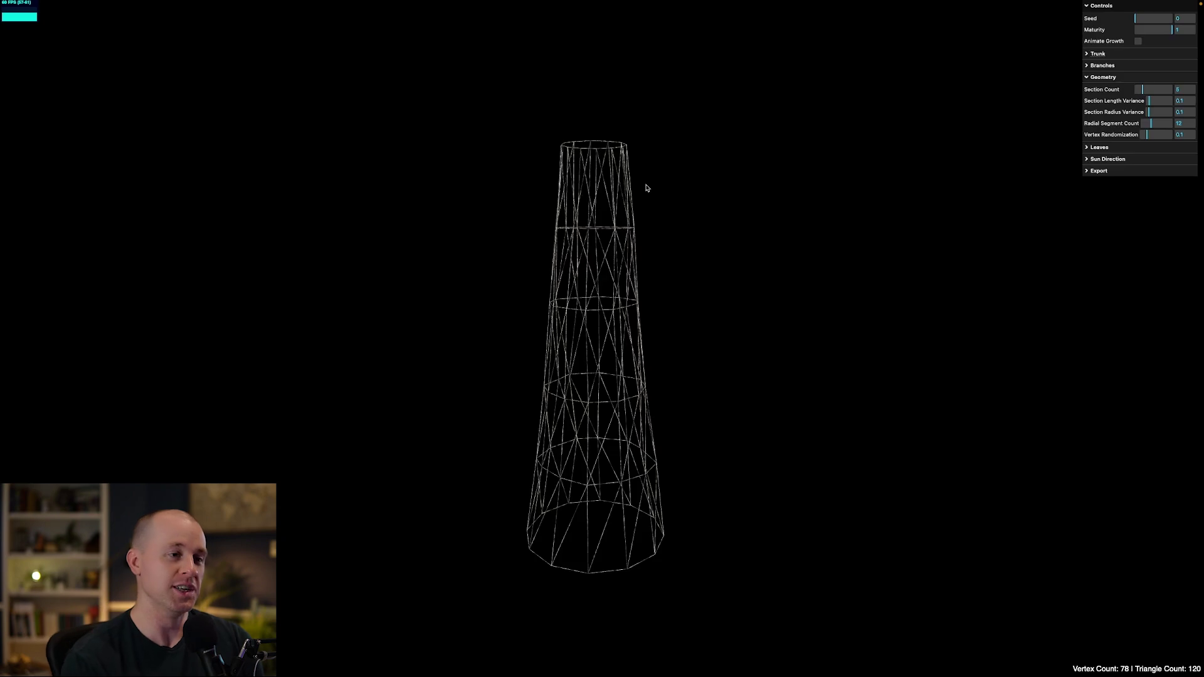
drag(631, 252, 591, 243)
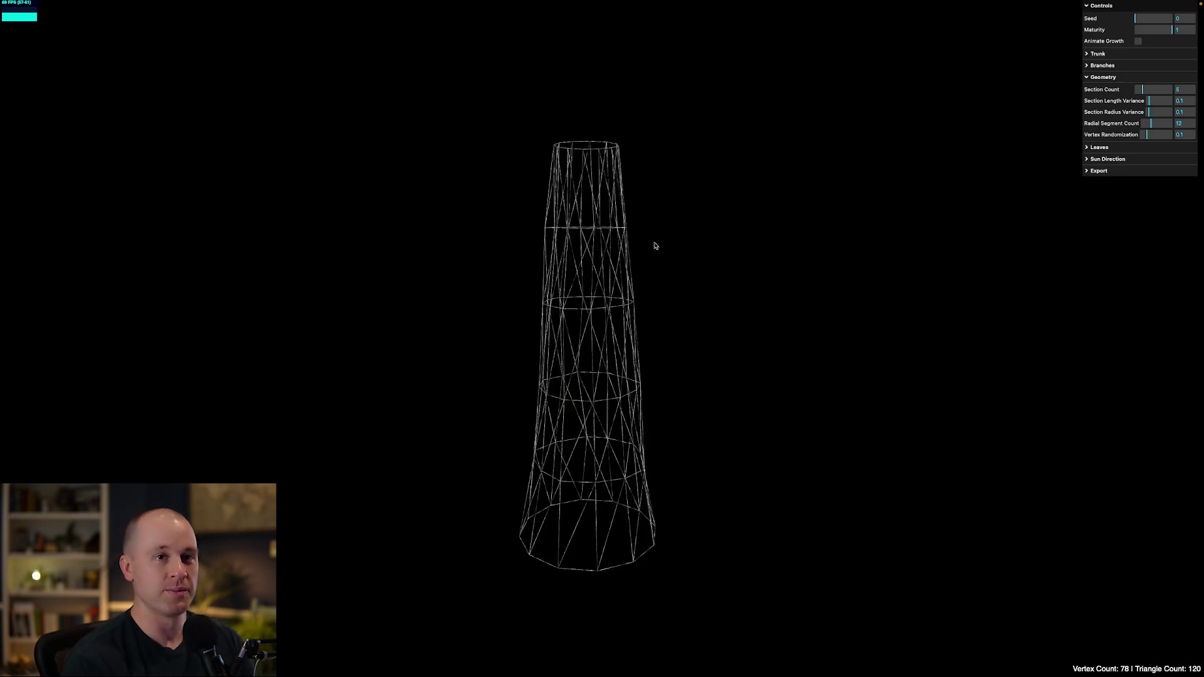
scroll(654, 246, up, 2)
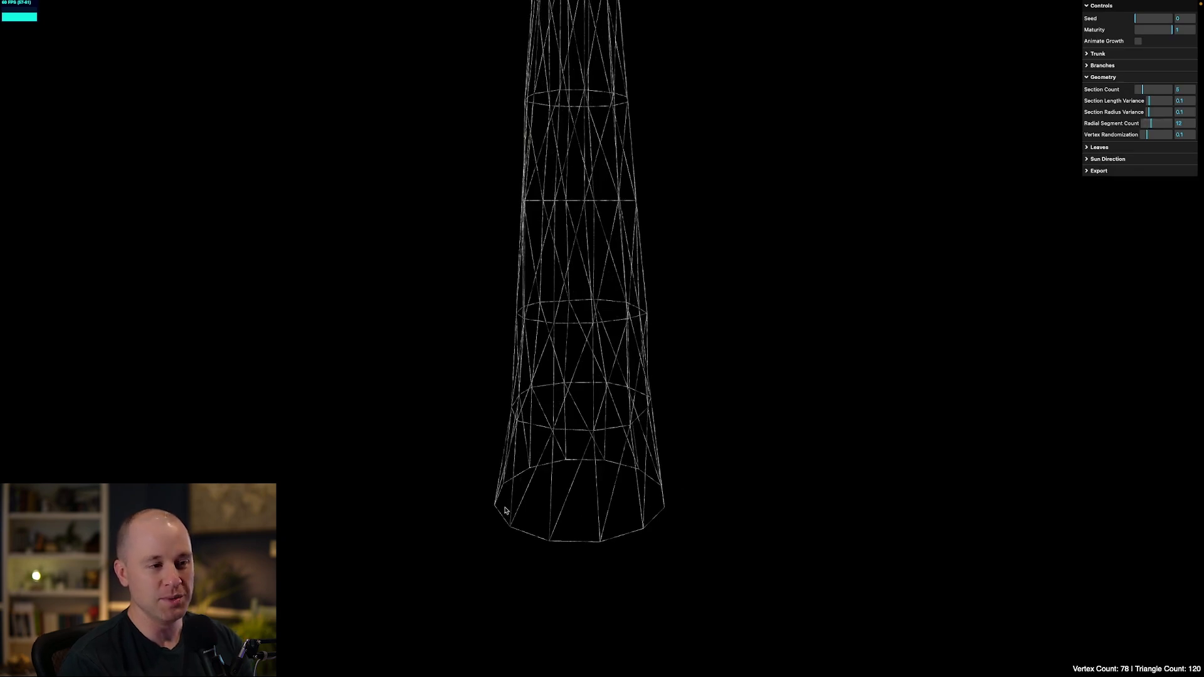
Try Radial Segment Counts of 3, 5 and 6, then raise it to 12
drag(682, 532, 596, 522)
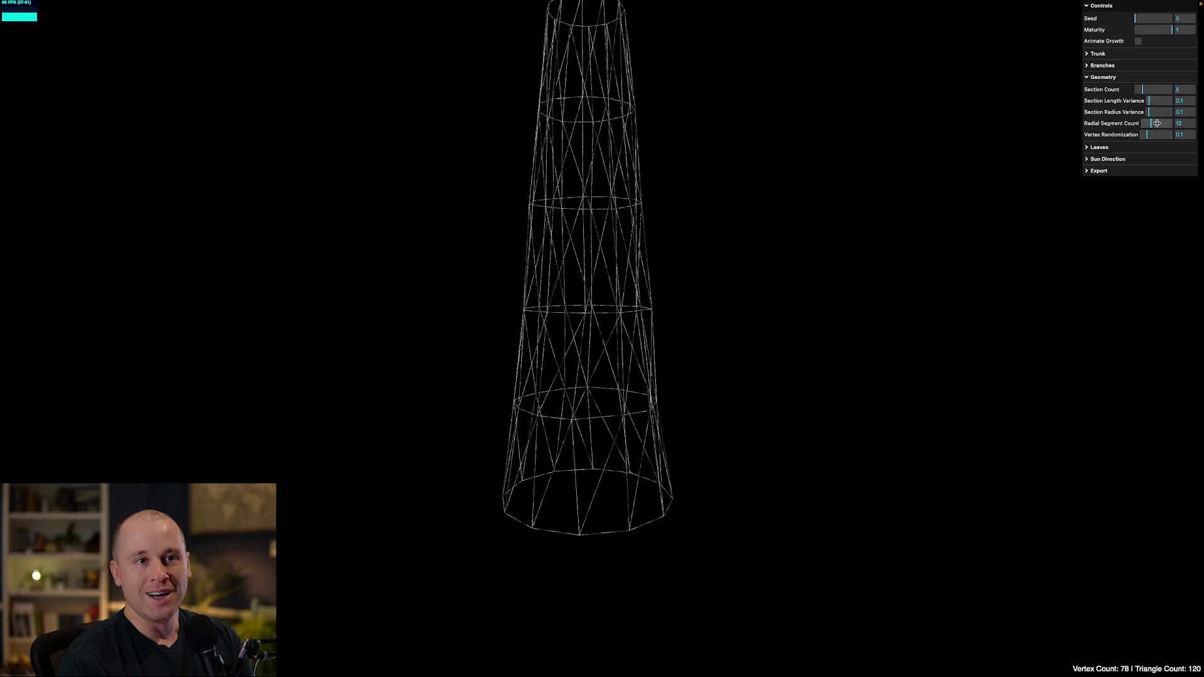
double_click(1179, 122)
text(3)
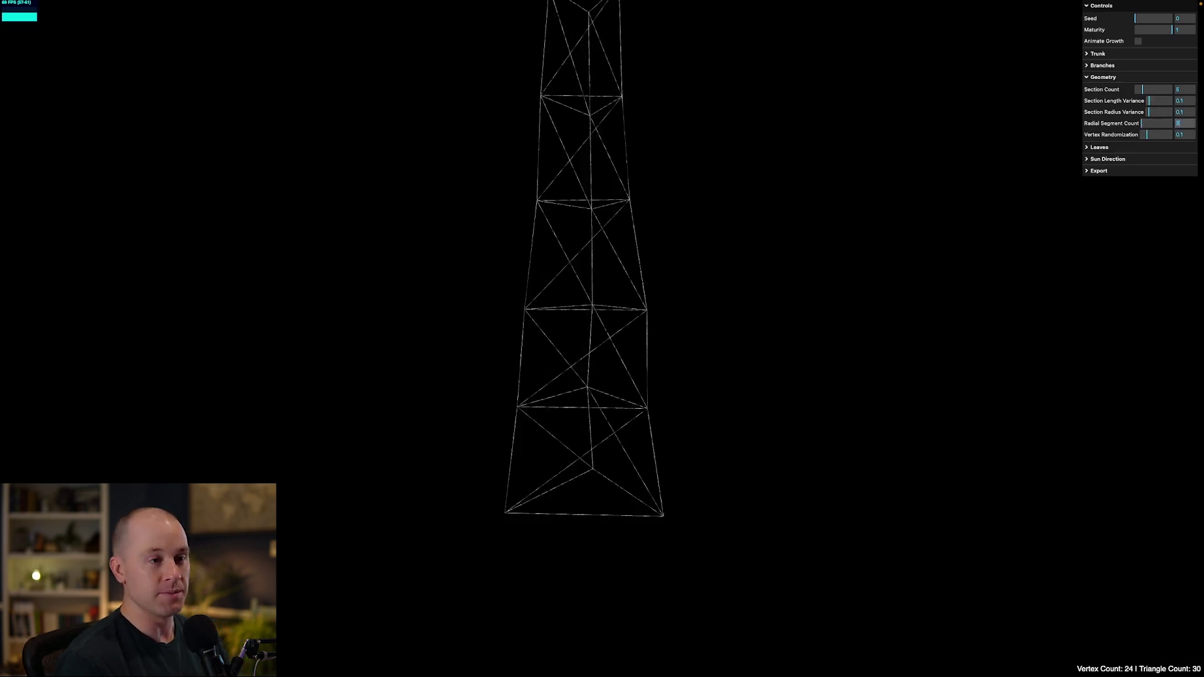
drag(875, 326, 601, 498)
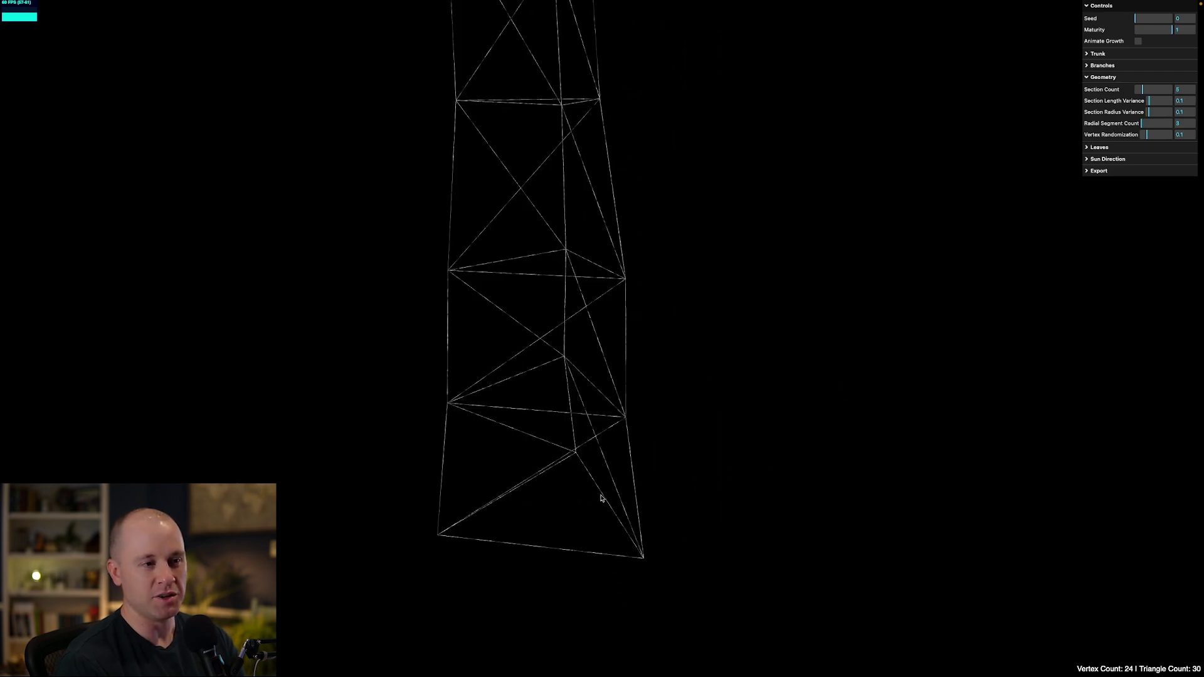
drag(1191, 123, 1161, 121)
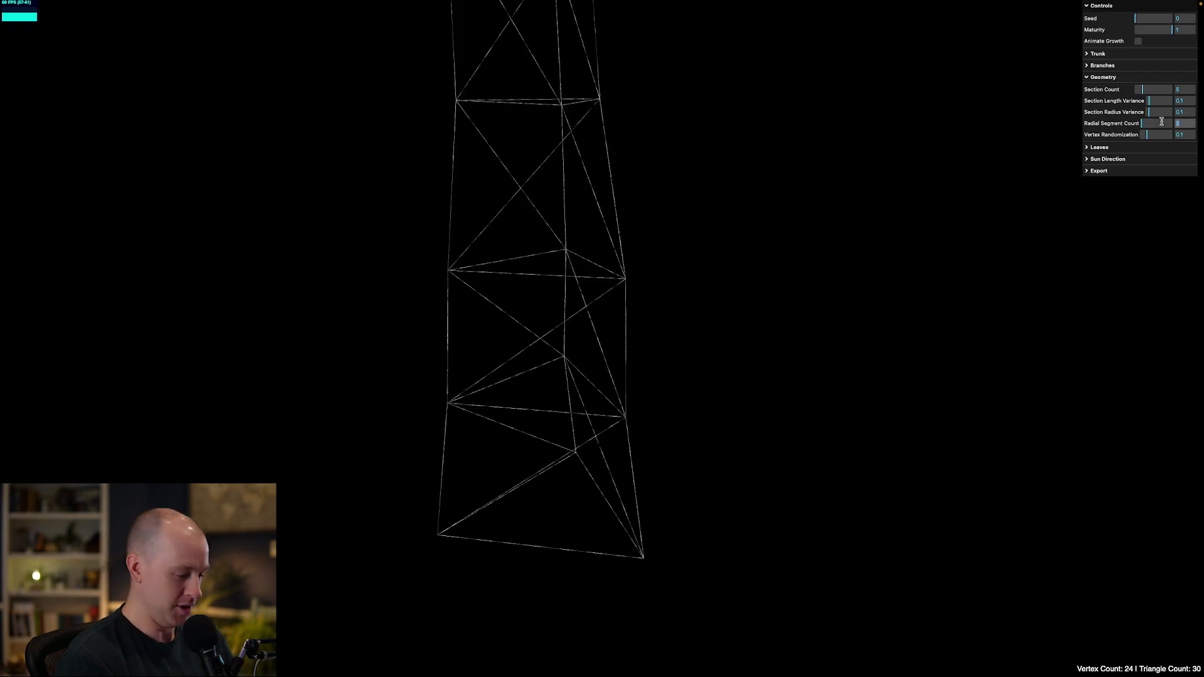
text(4)
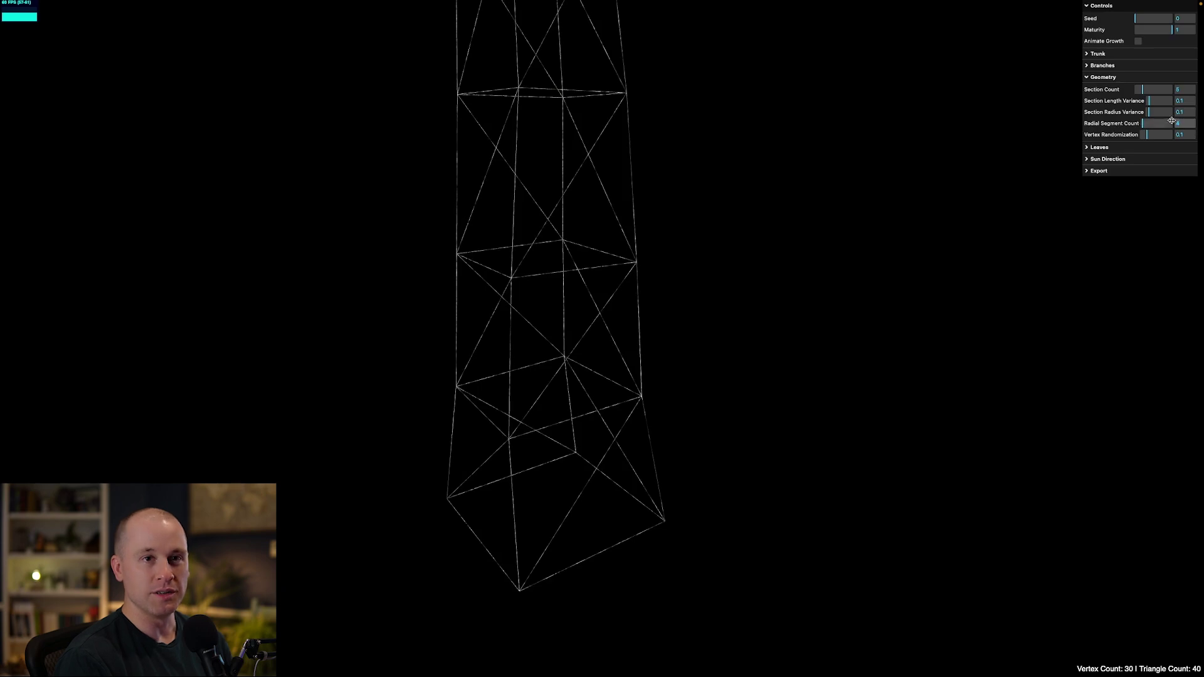
text(5)
drag(910, 393, 718, 525)
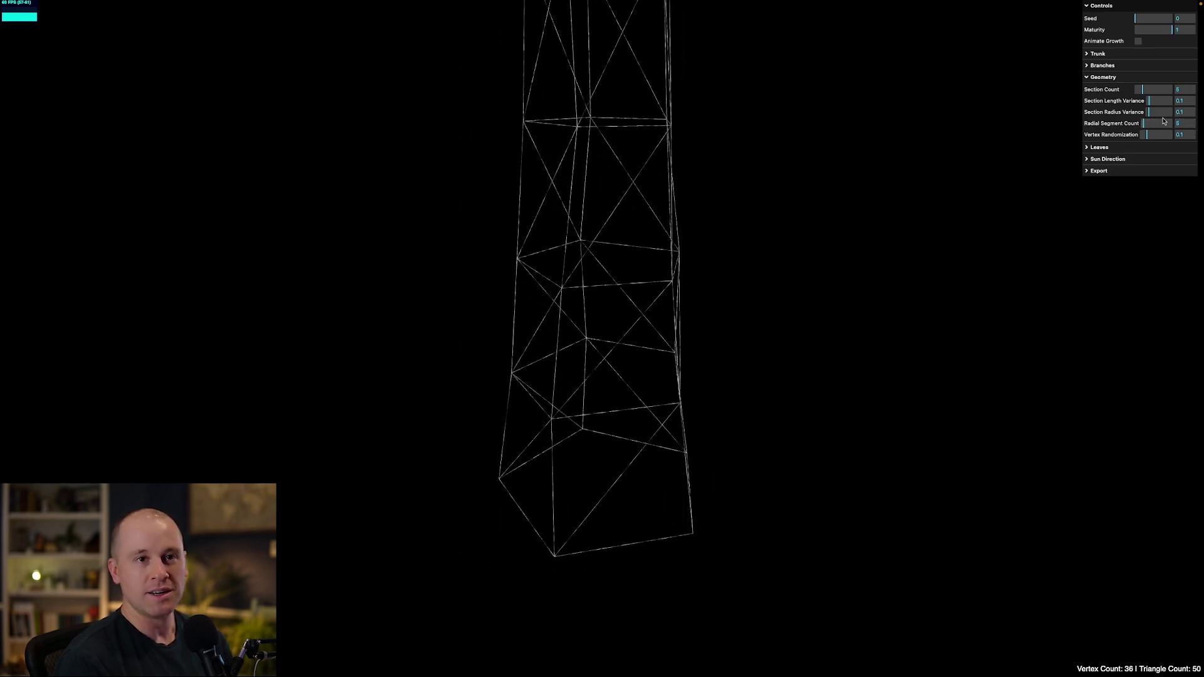
text(6)
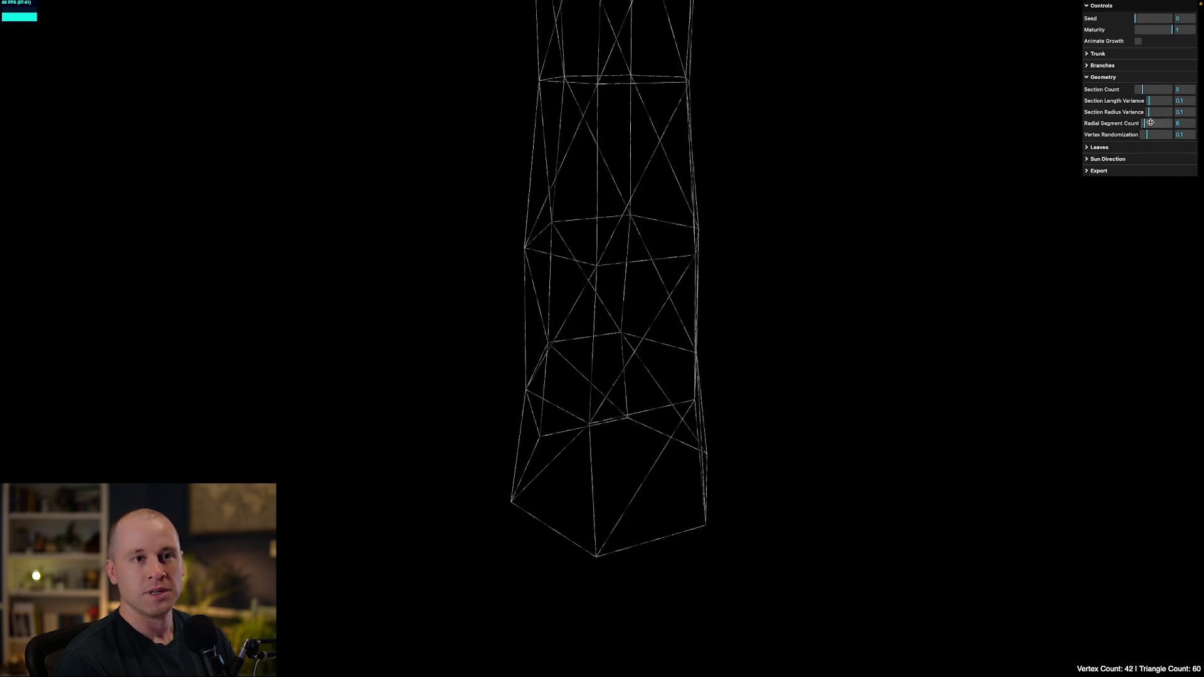
drag(1146, 124, 1151, 124)
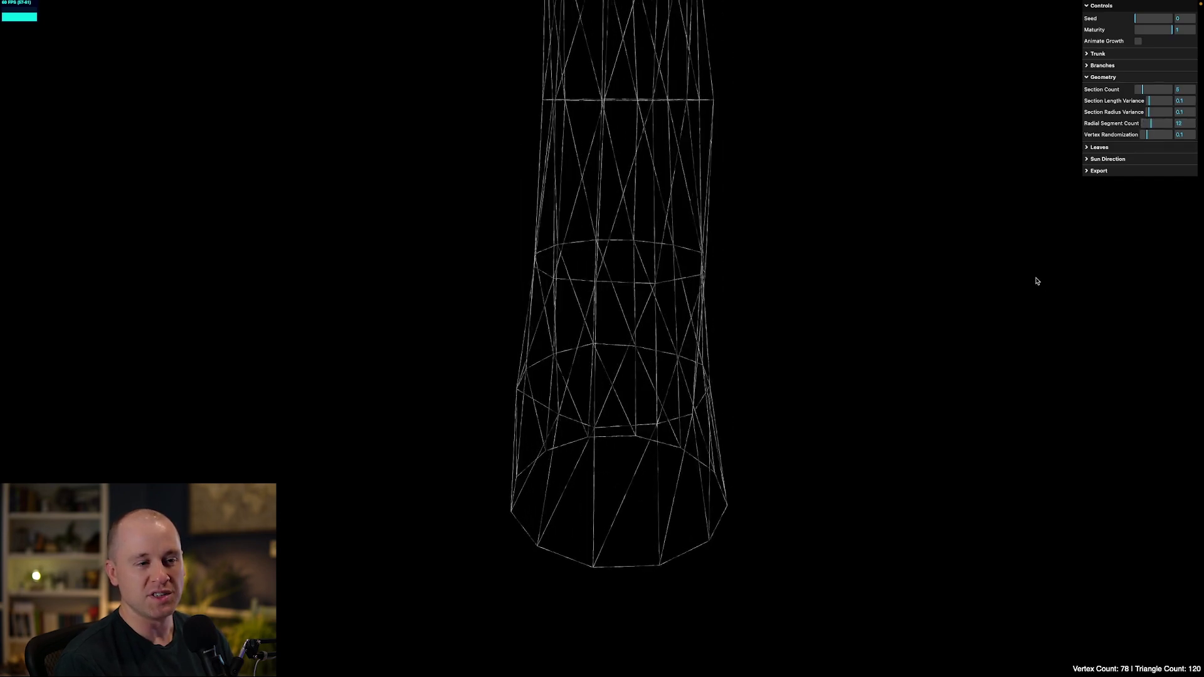
drag(1036, 281, 1063, 274)
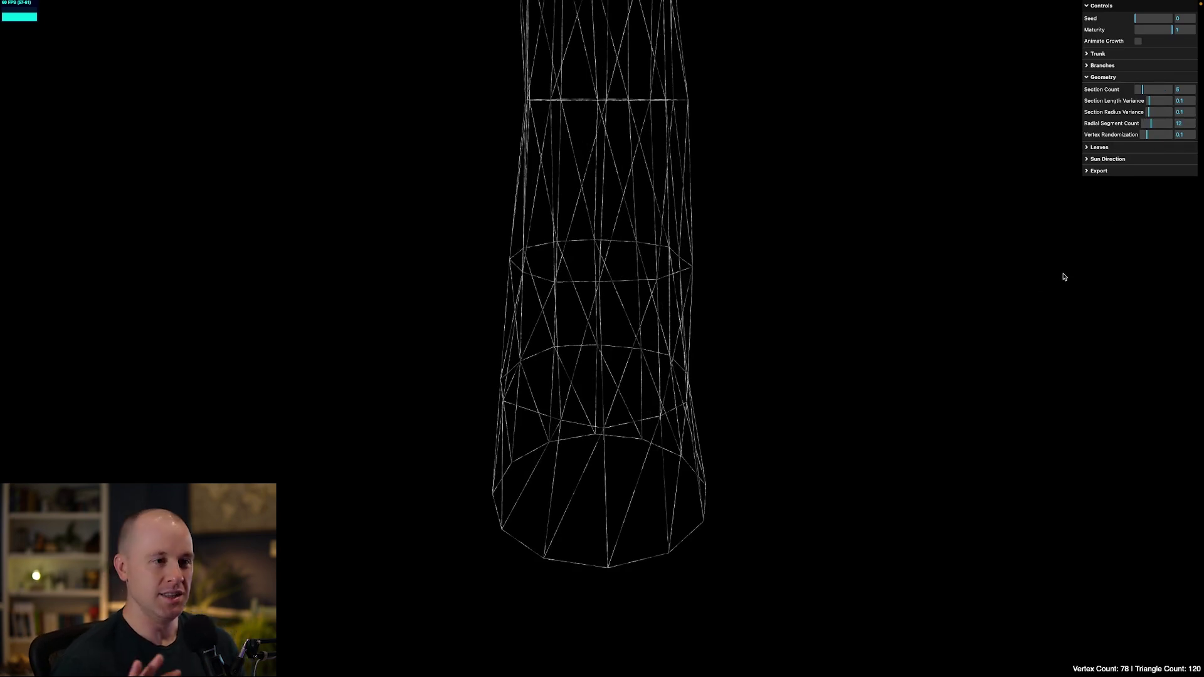
Settle the trunk's Vertex Randomization at 0.22
drag(1026, 270, 956, 269)
mouse_move(1149, 134)
mouse_down()
mouse_move(1138, 135)
mouse_move(1164, 138)
mouse_up()
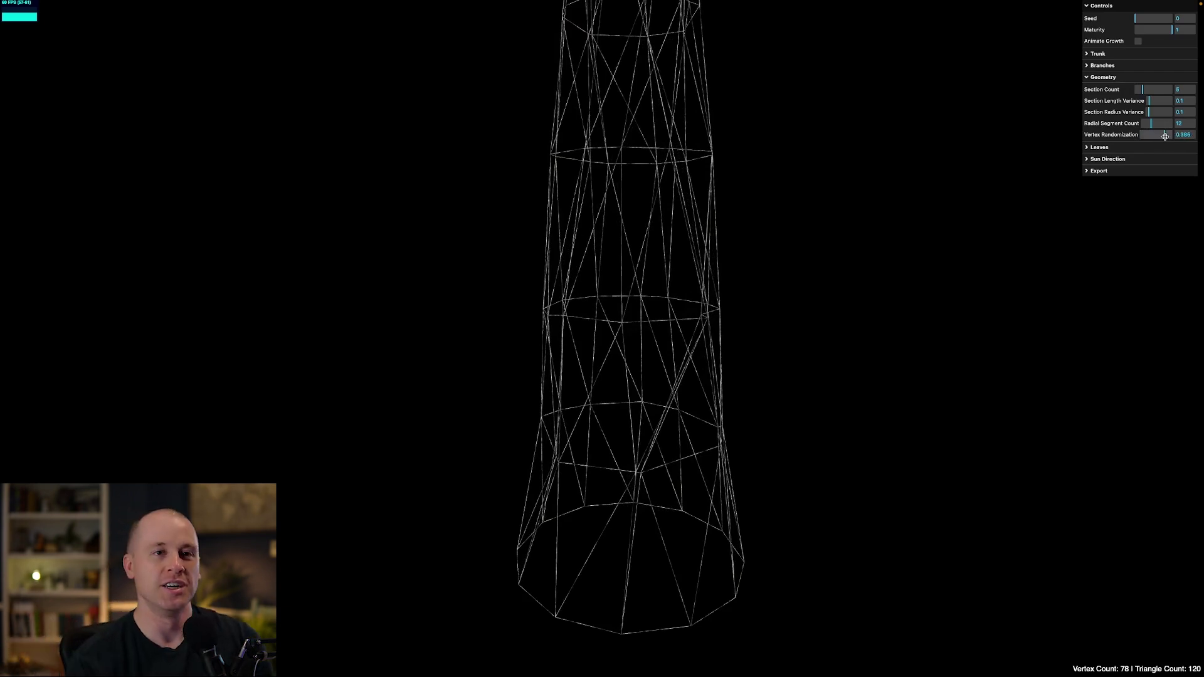
drag(1164, 136, 1169, 135)
drag(884, 295, 534, 289)
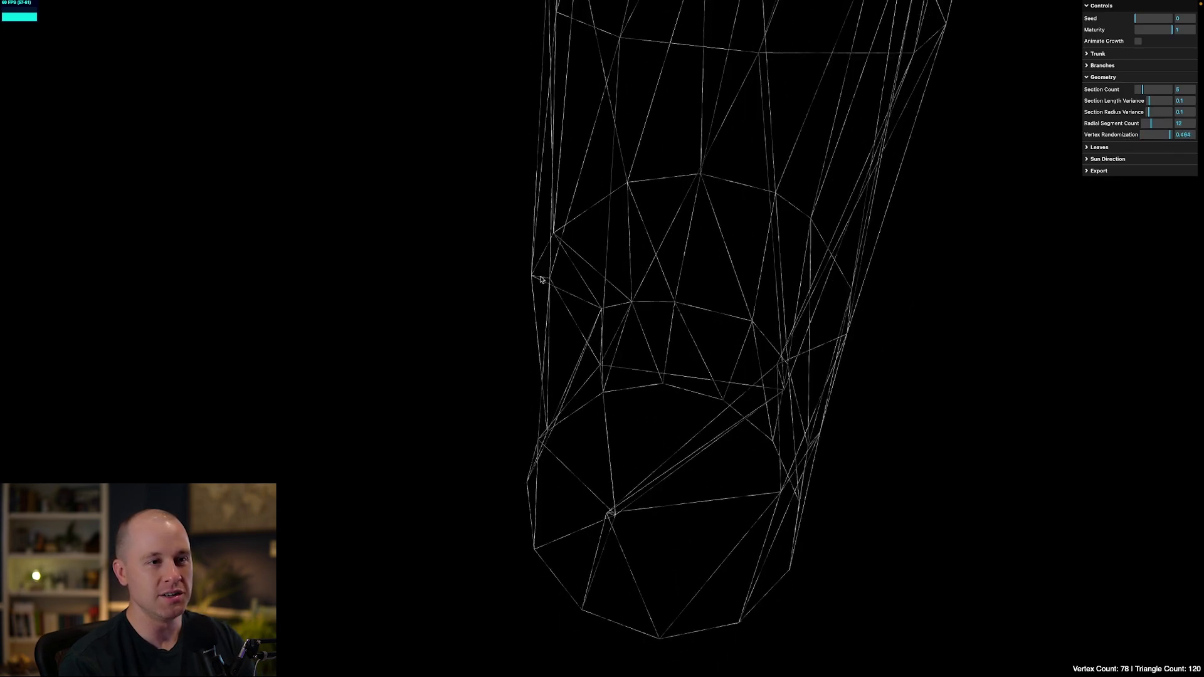
drag(1170, 134, 1155, 143)
drag(1078, 213, 868, 256)
scroll(868, 256, down, 5)
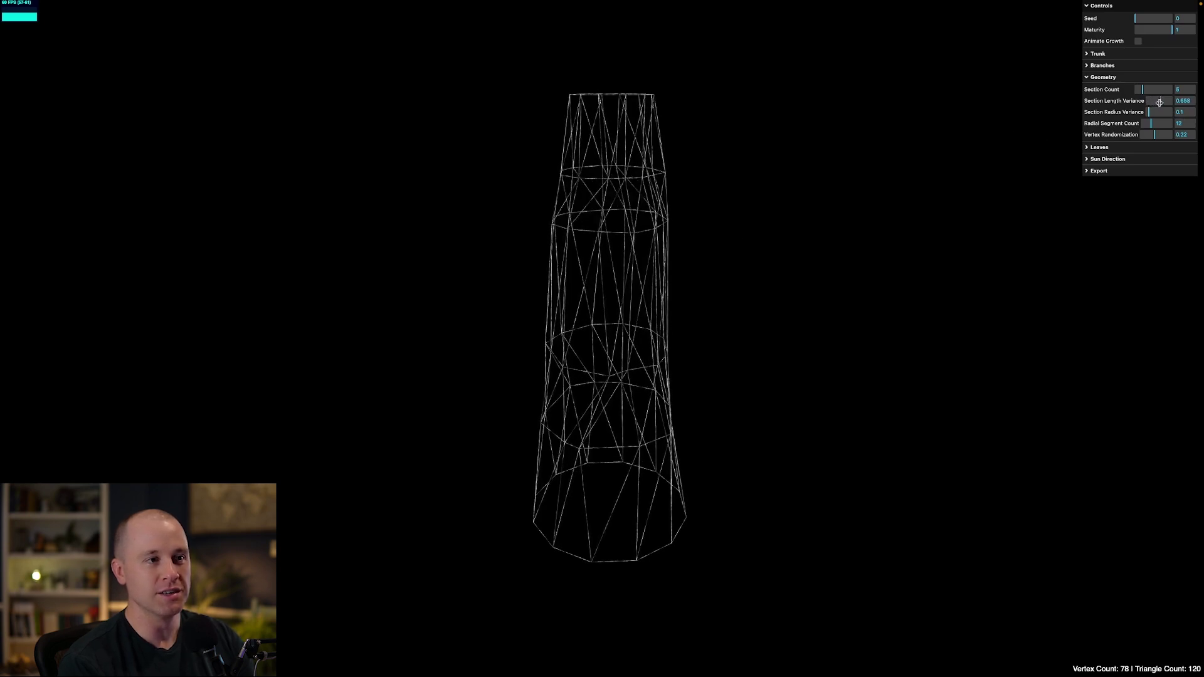
Set Section Length Variance to 0.293 and Section Radius Variance to about 0.427
drag(1159, 102, 1160, 103)
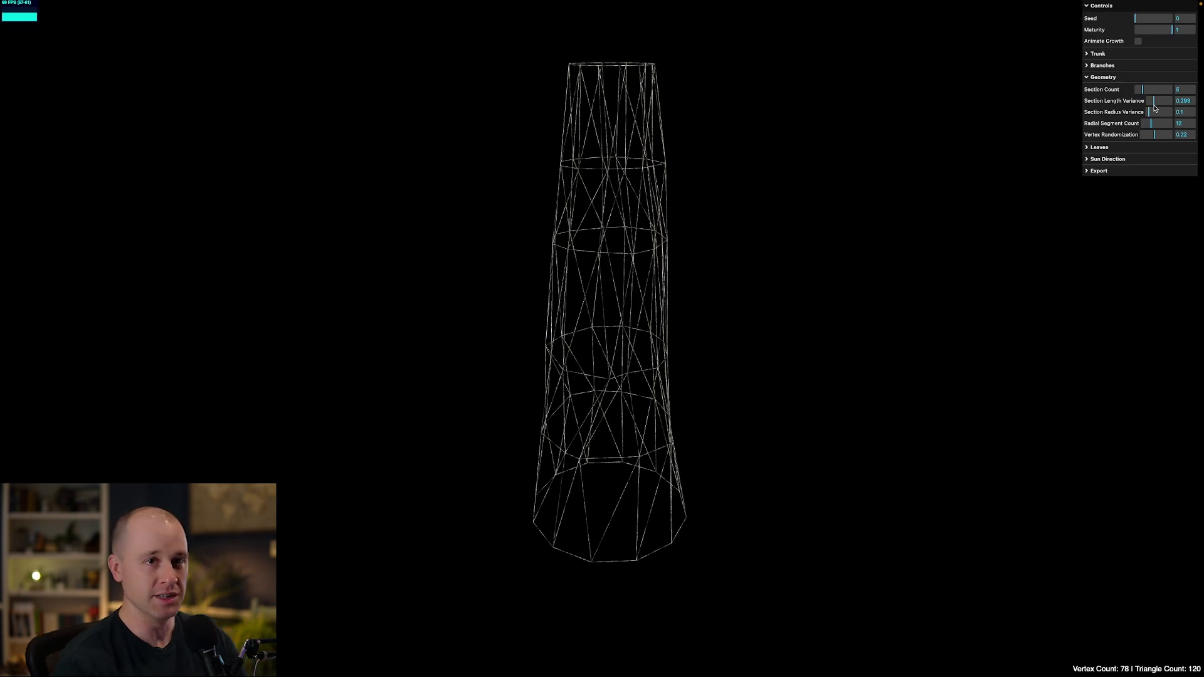
drag(1145, 115, 1157, 114)
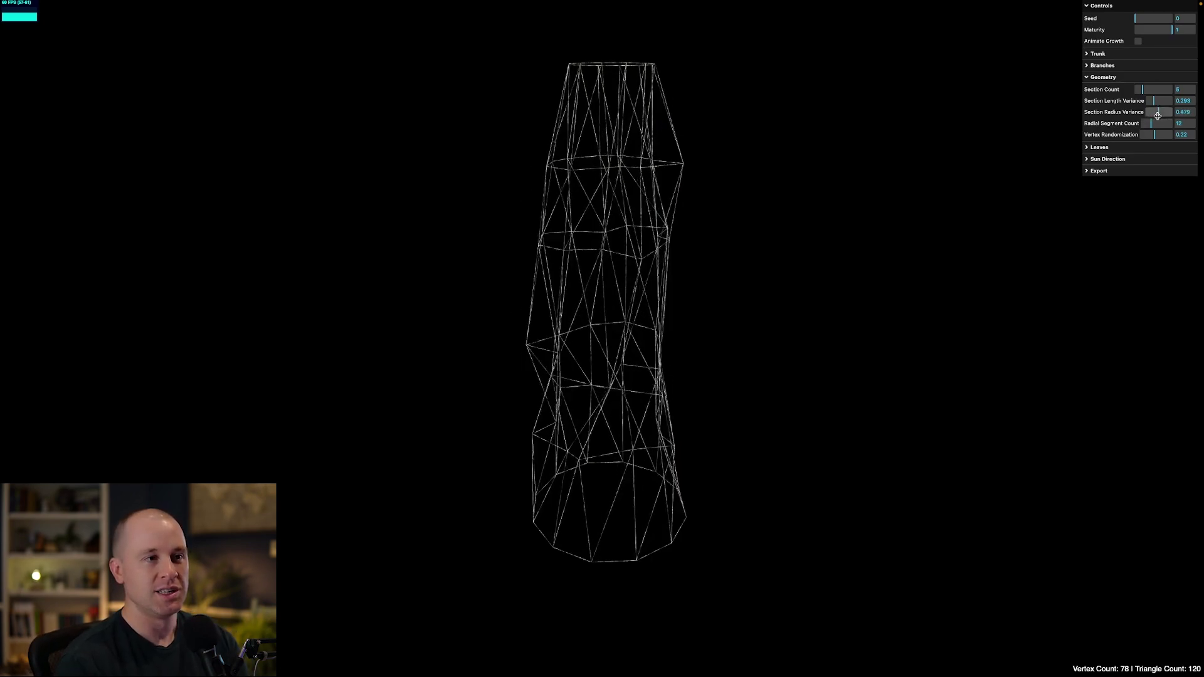
drag(851, 162, 857, 185)
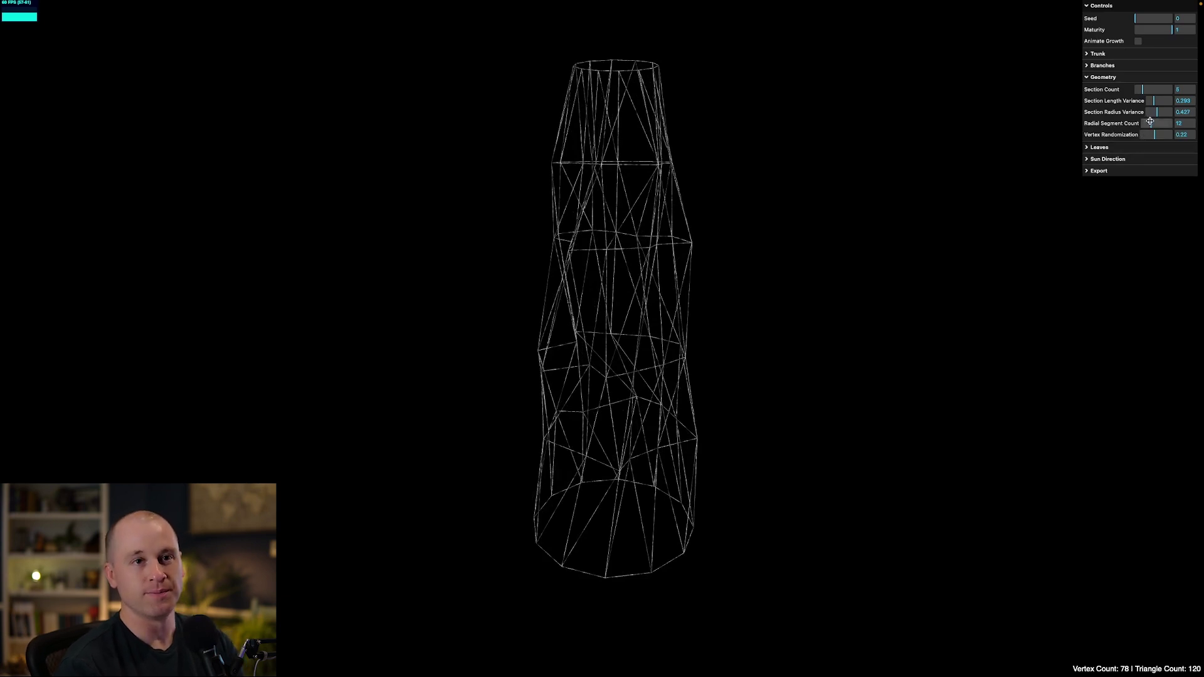
click(1103, 77)
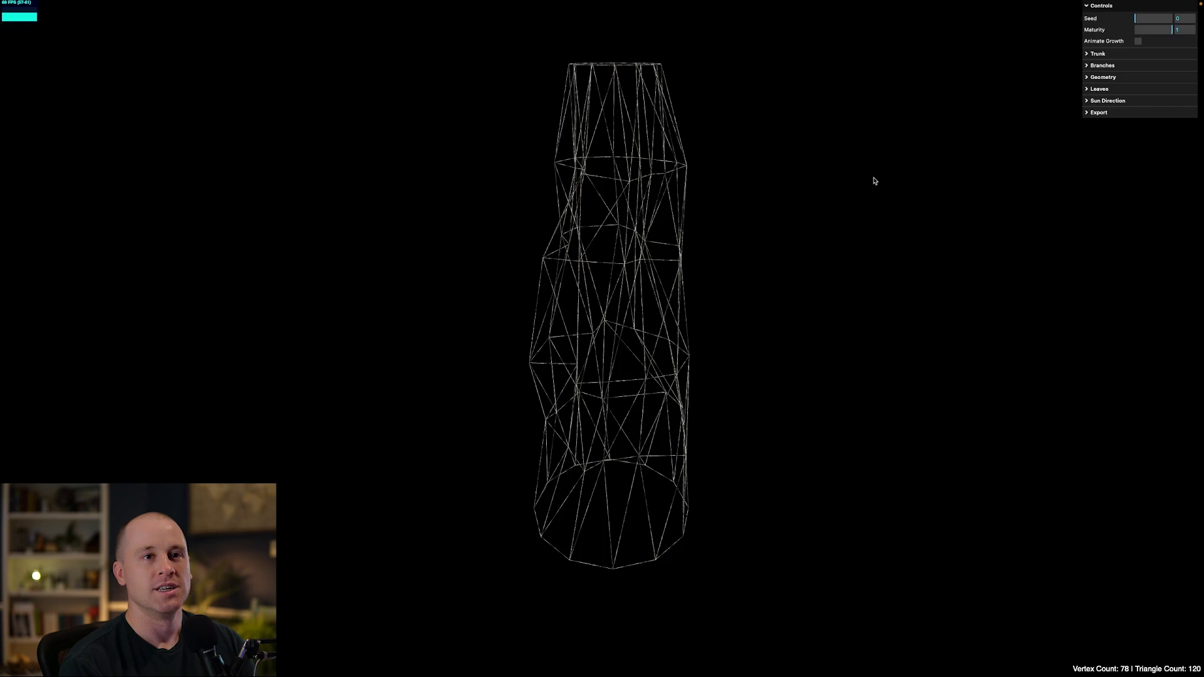
Add a second branch level and regenerate with a different seed
click(1087, 66)
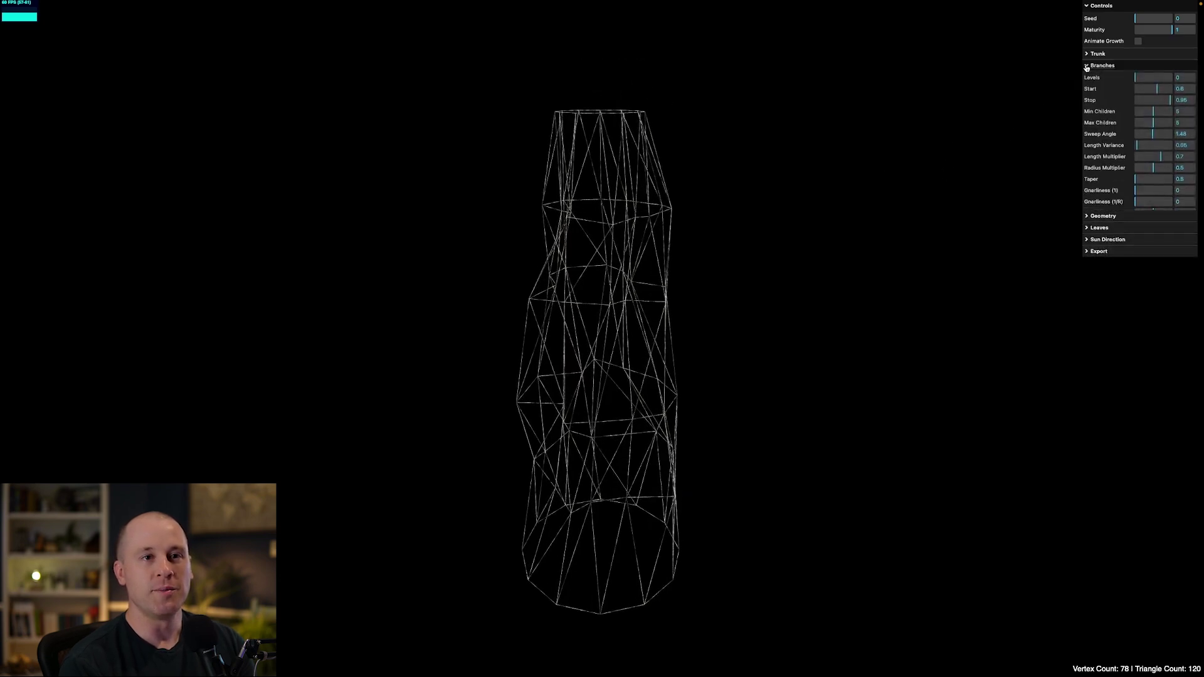
drag(1136, 78, 1147, 77)
drag(1042, 164, 914, 242)
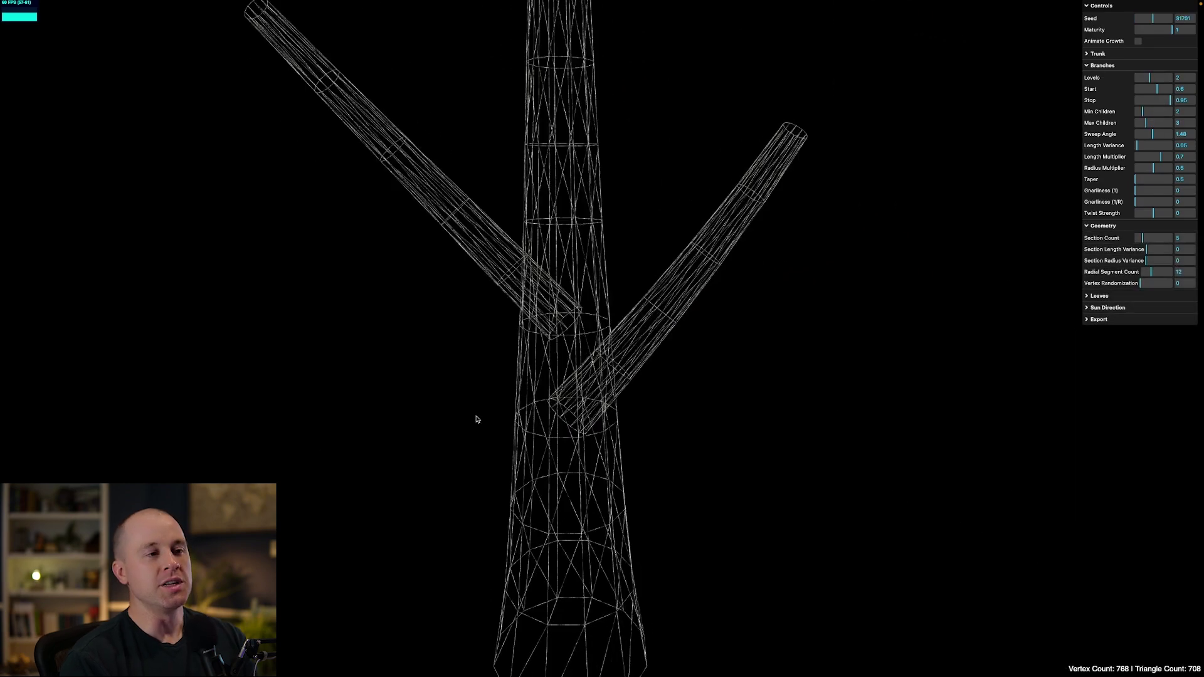
drag(694, 430, 703, 418)
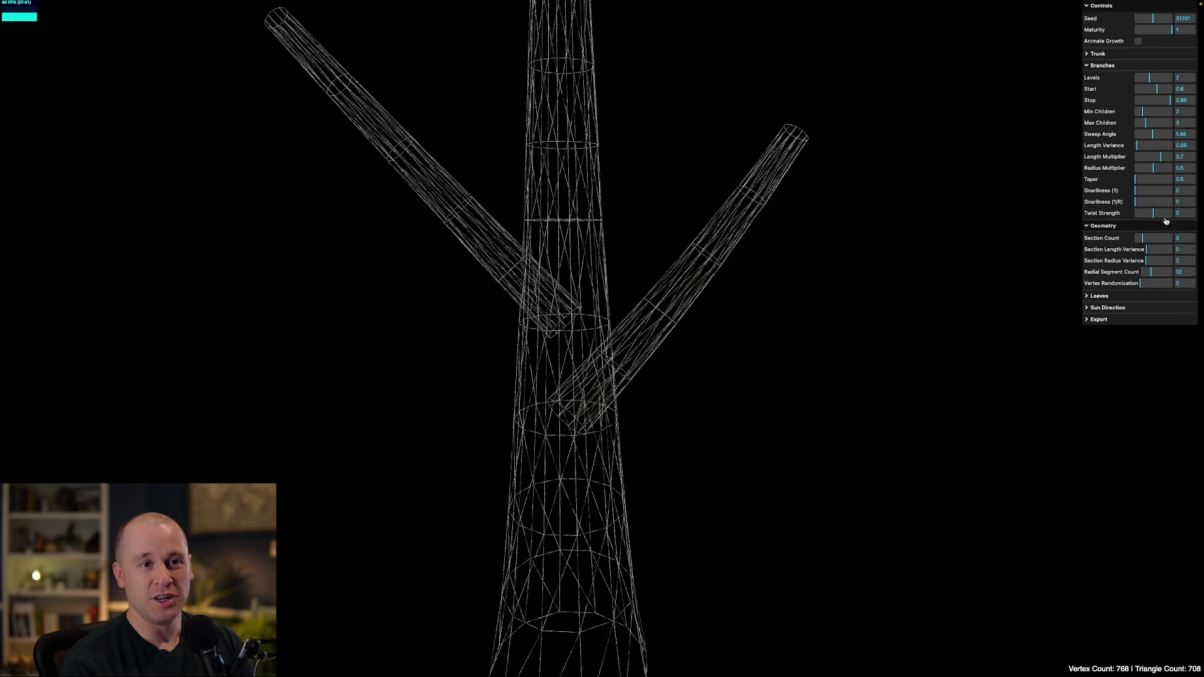
Thin the branches with Radius Multiplier 0.484 and set Length Multiplier to 0.73
drag(1150, 168, 1174, 168)
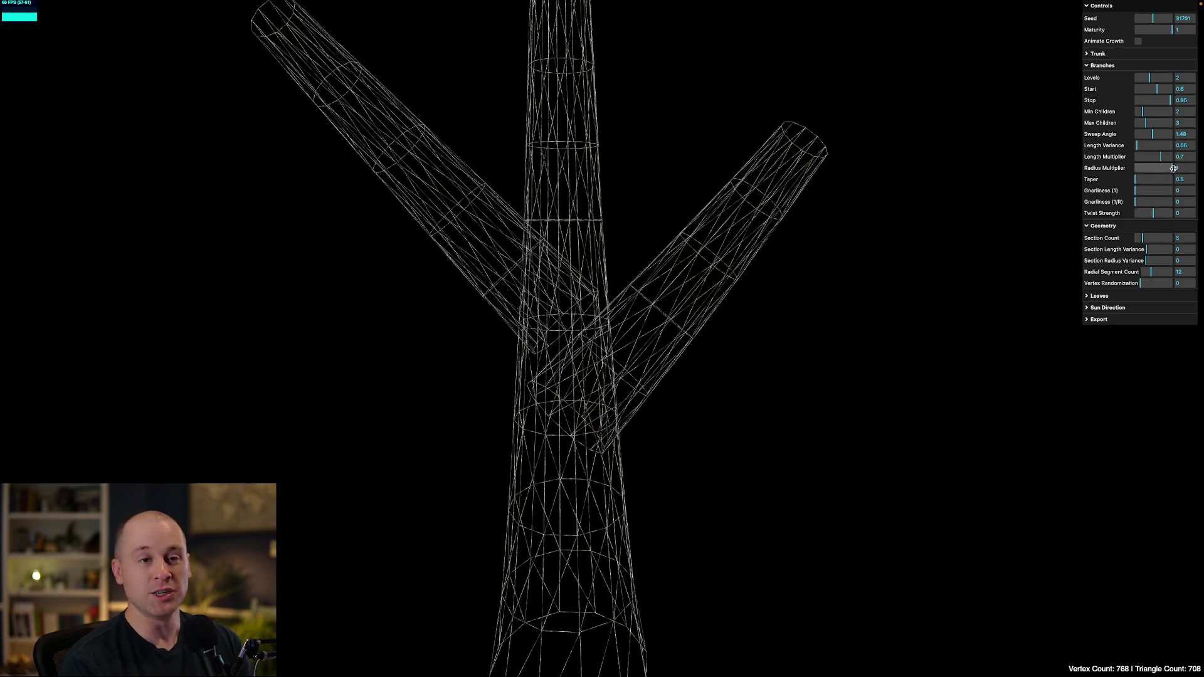
mouse_move(1173, 168)
mouse_down()
mouse_move(1135, 168)
mouse_move(1153, 168)
mouse_up()
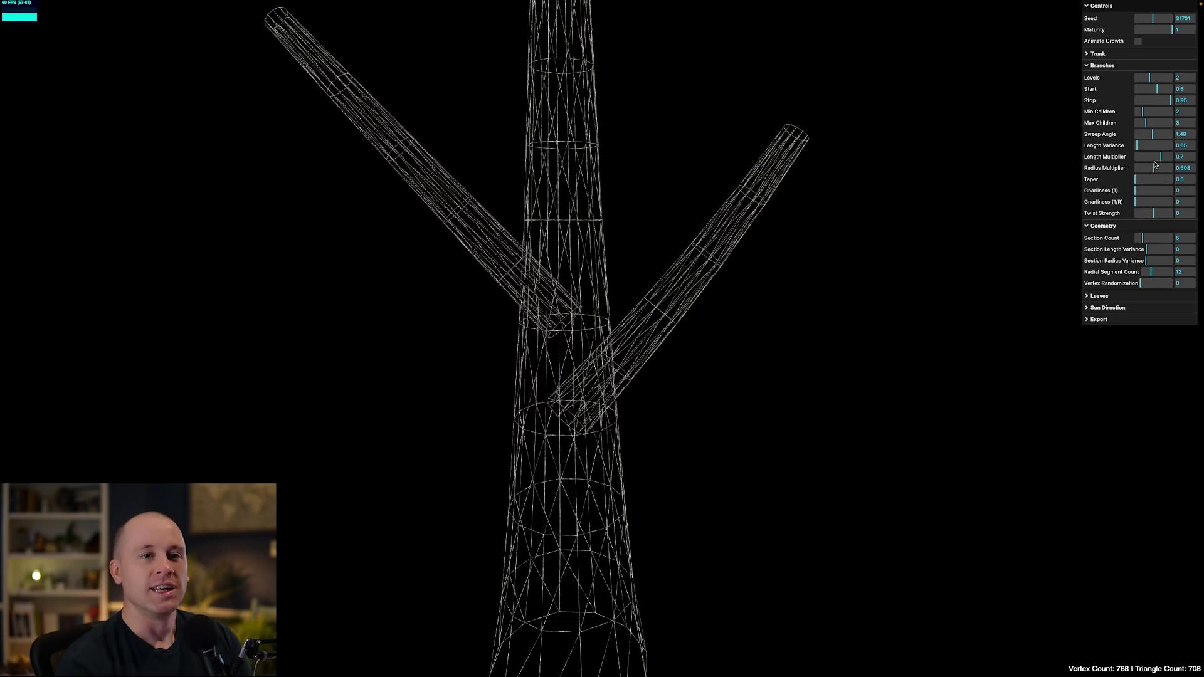
scroll(971, 247, down, 1)
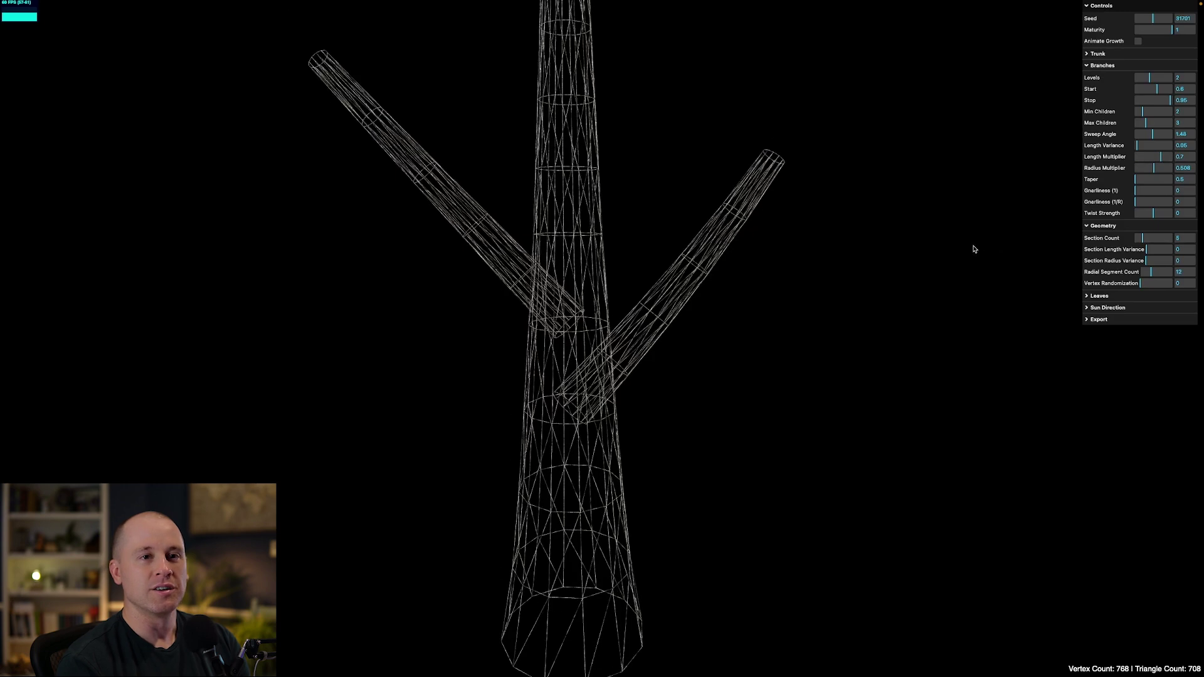
drag(1161, 157, 1162, 157)
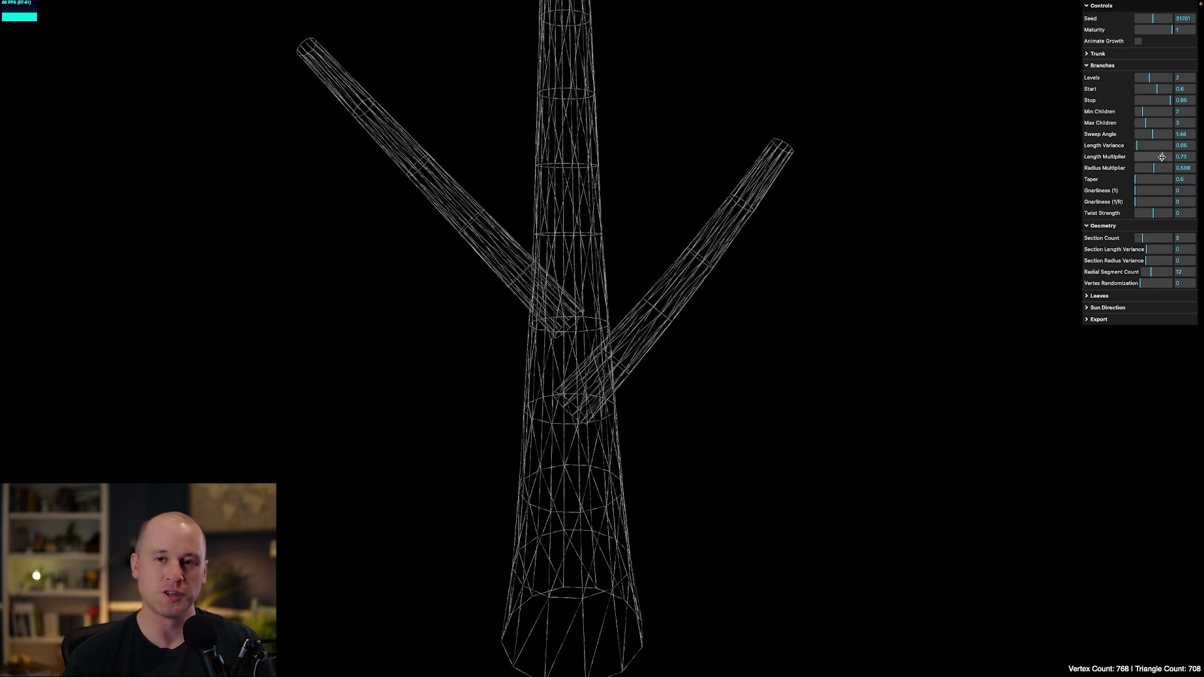
scroll(766, 299, up, 6)
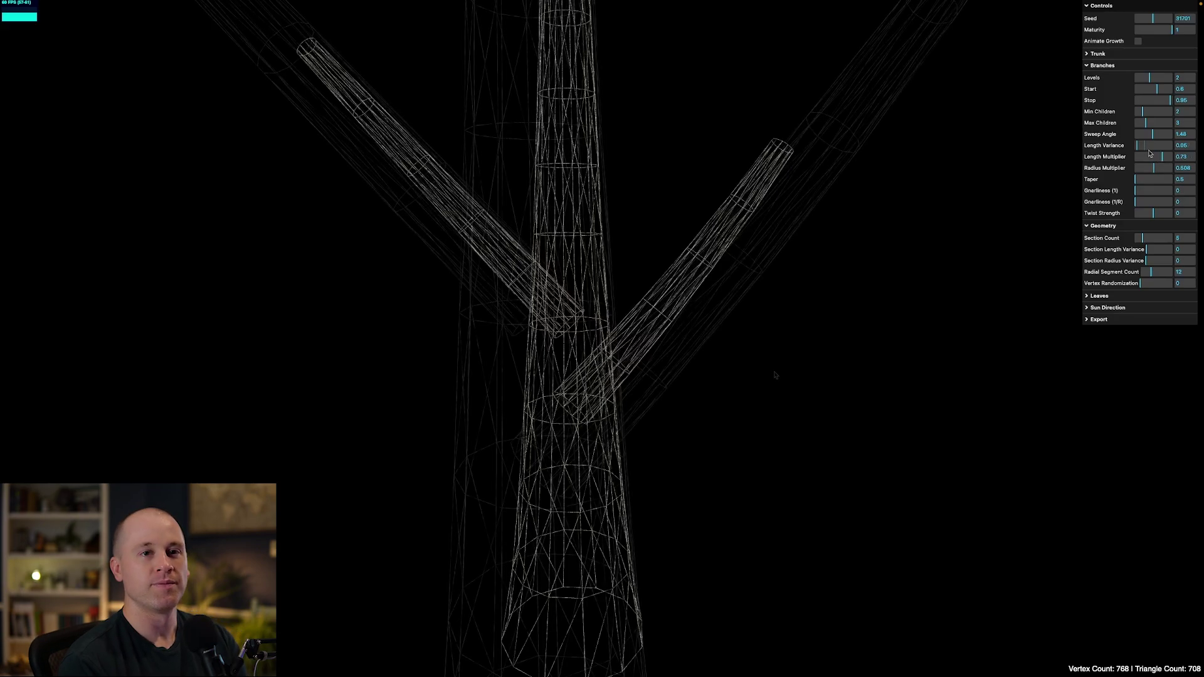
drag(693, 298, 801, 301)
scroll(720, 314, down, 6)
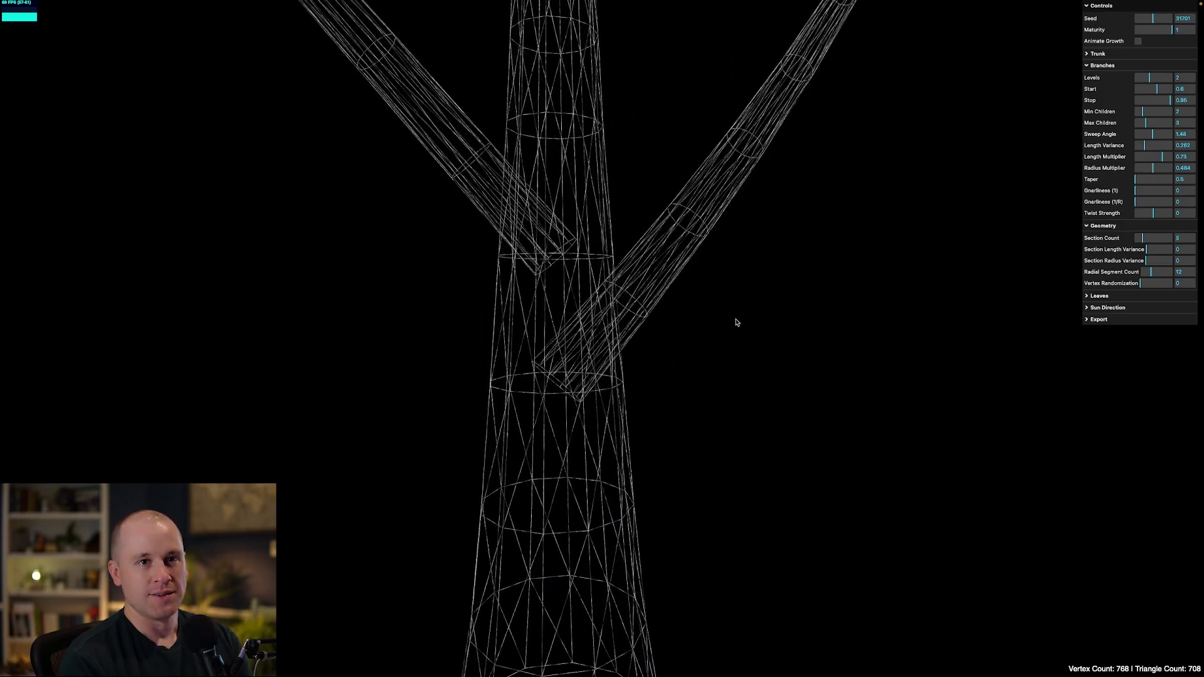
scroll(744, 330, down, 2)
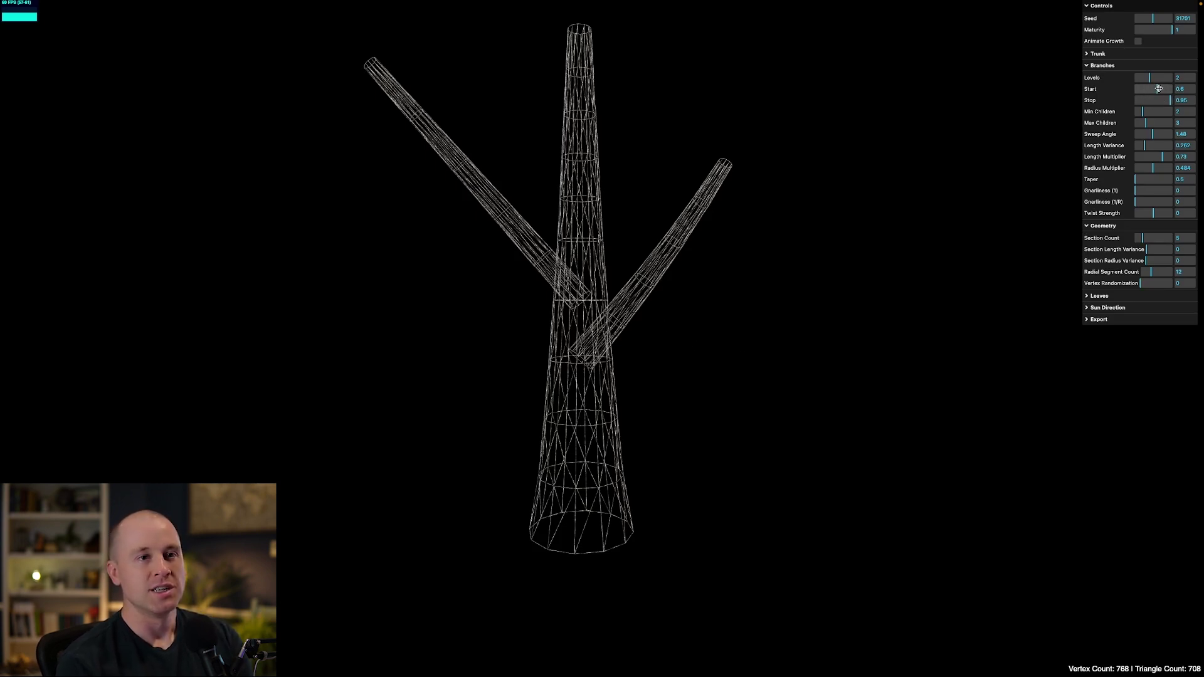
Move Branches Start to 0 then up to 0.644, and return Stop to about 0.951
mouse_move(1158, 89)
mouse_down()
mouse_move(1125, 95)
mouse_move(1137, 98)
mouse_up()
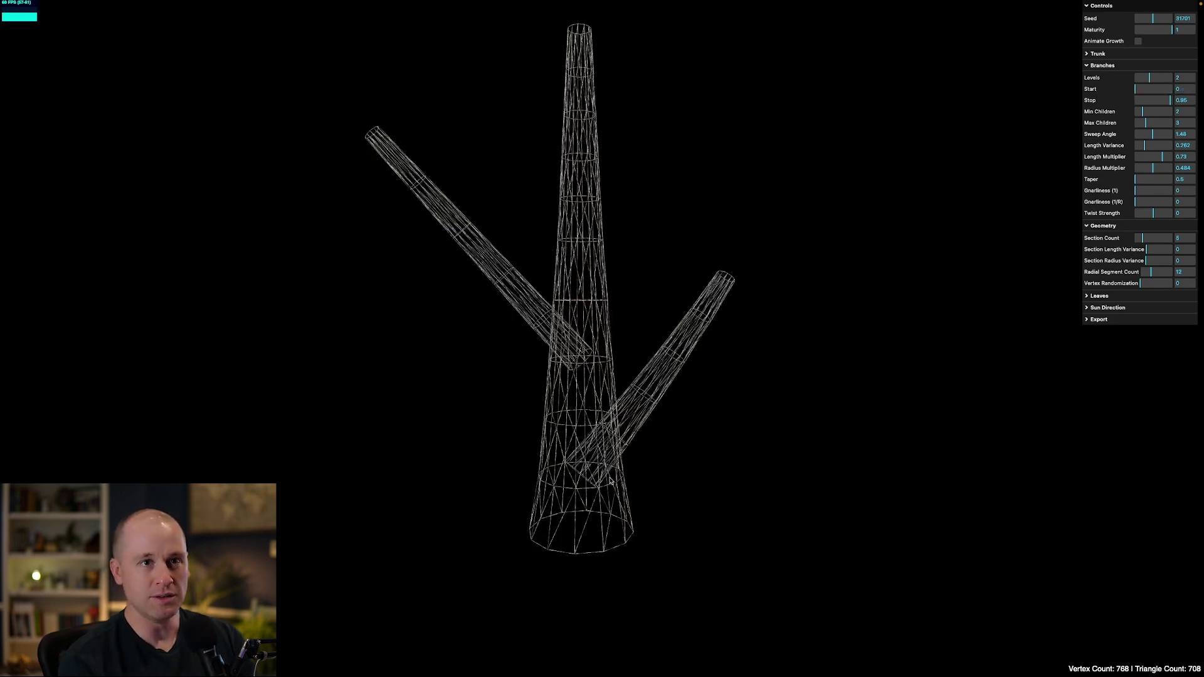
drag(737, 402, 719, 376)
drag(601, 460, 588, 492)
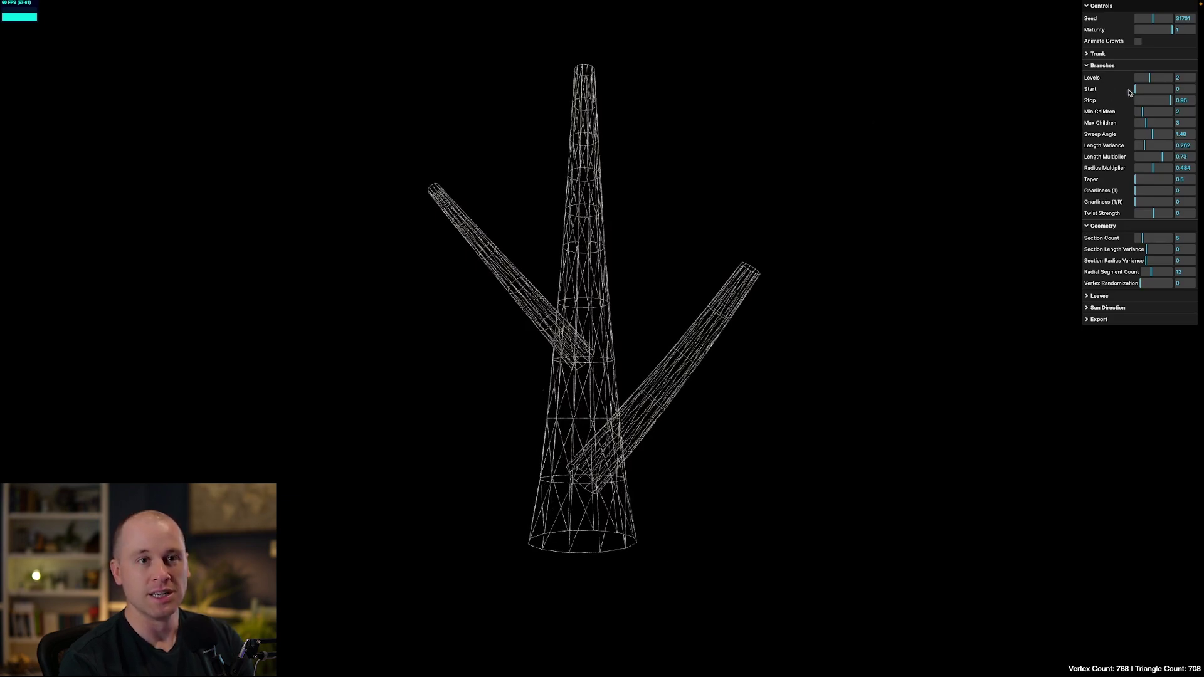
drag(1136, 89, 1151, 90)
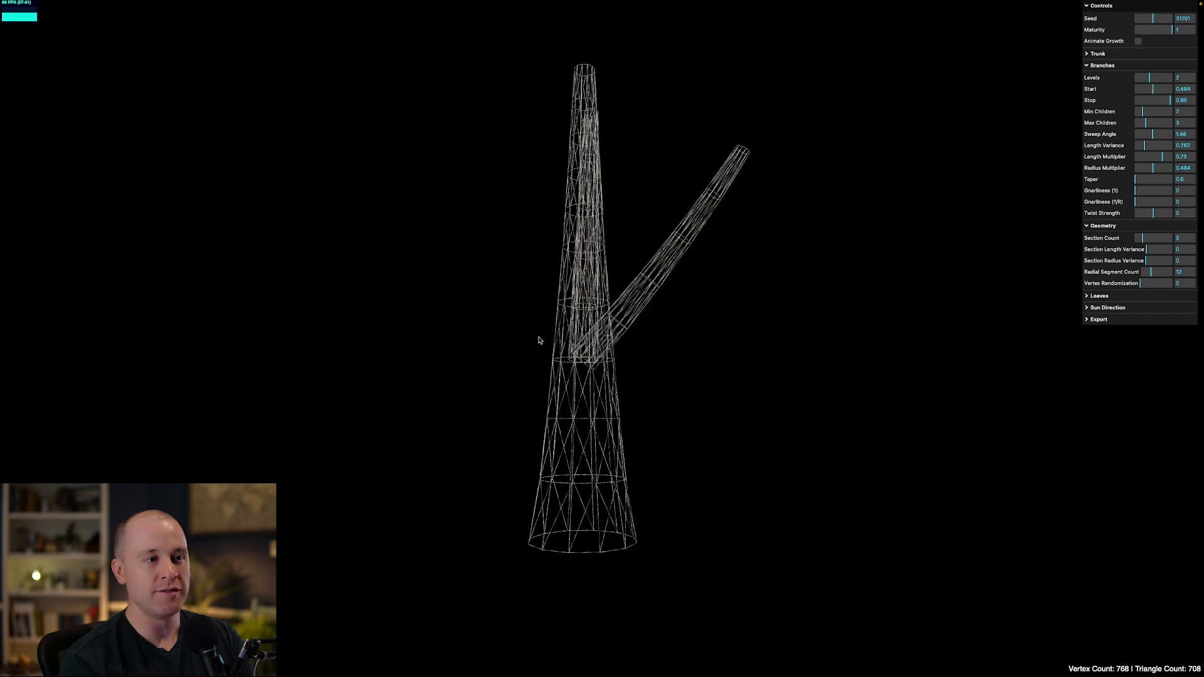
drag(538, 341, 620, 354)
click(1157, 90)
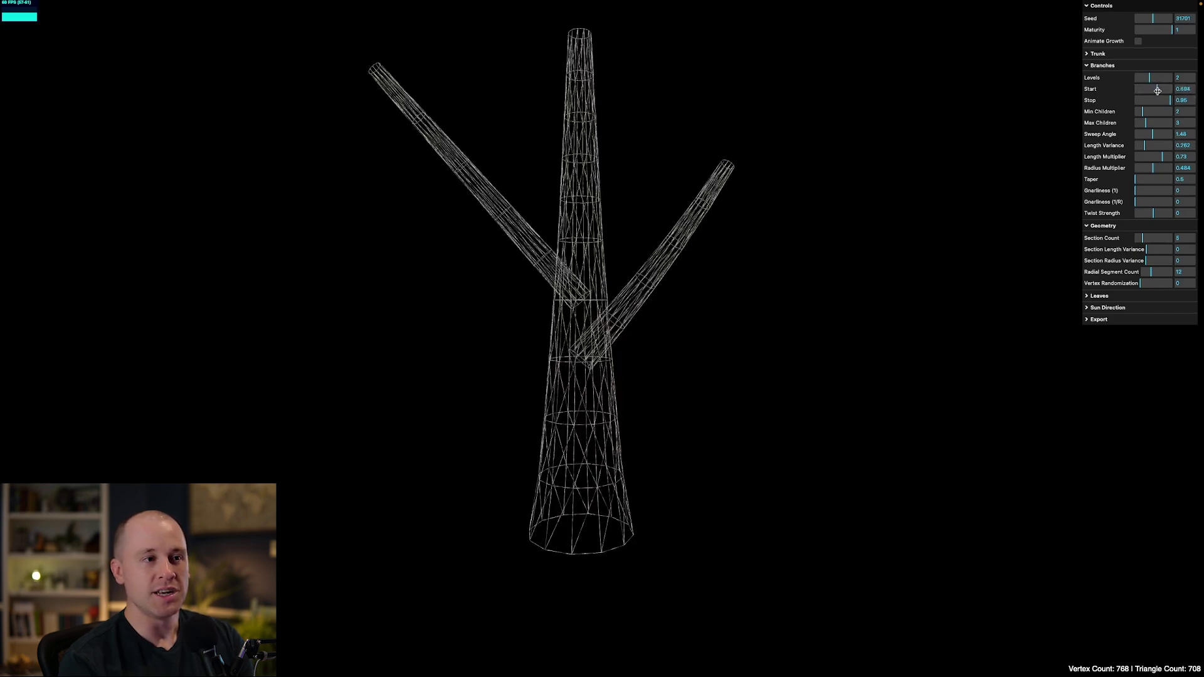
drag(735, 308, 703, 308)
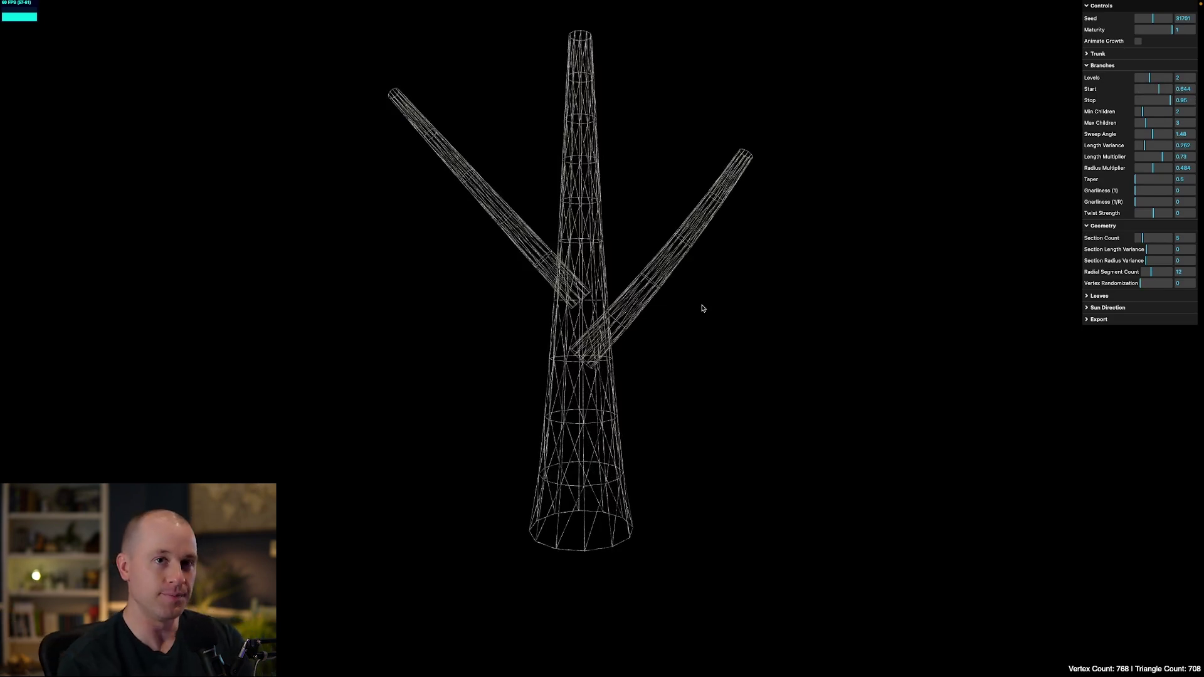
click(1165, 99)
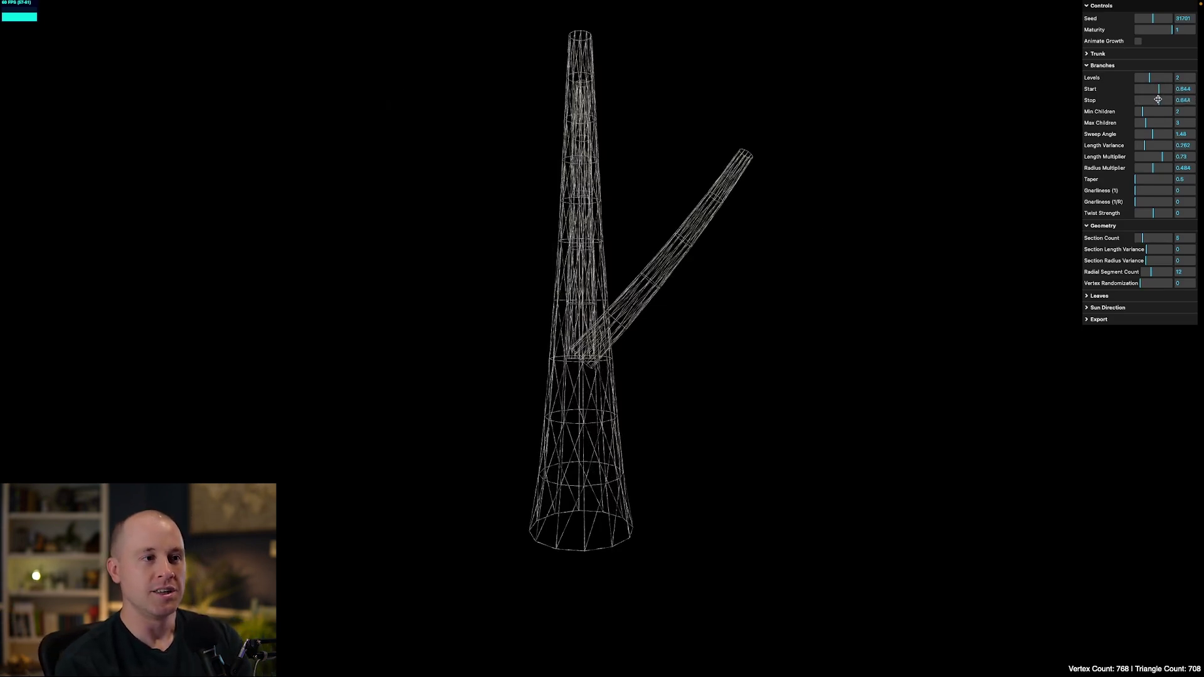
drag(1157, 99, 1170, 99)
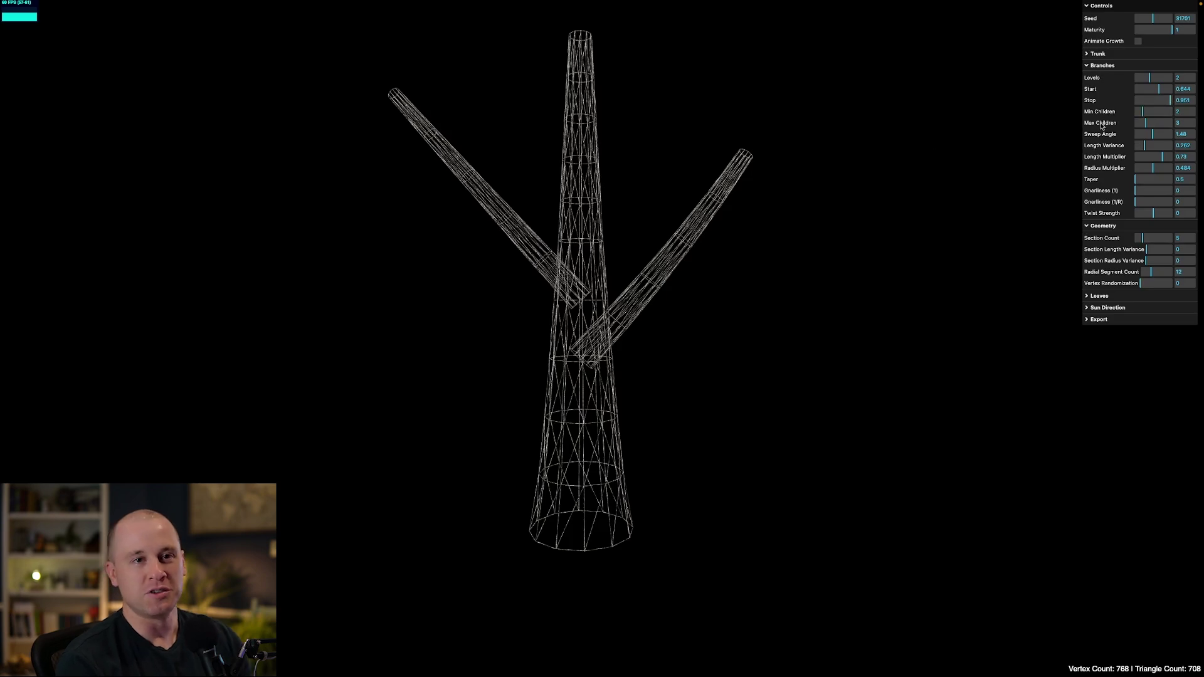
scroll(668, 319, up, 6)
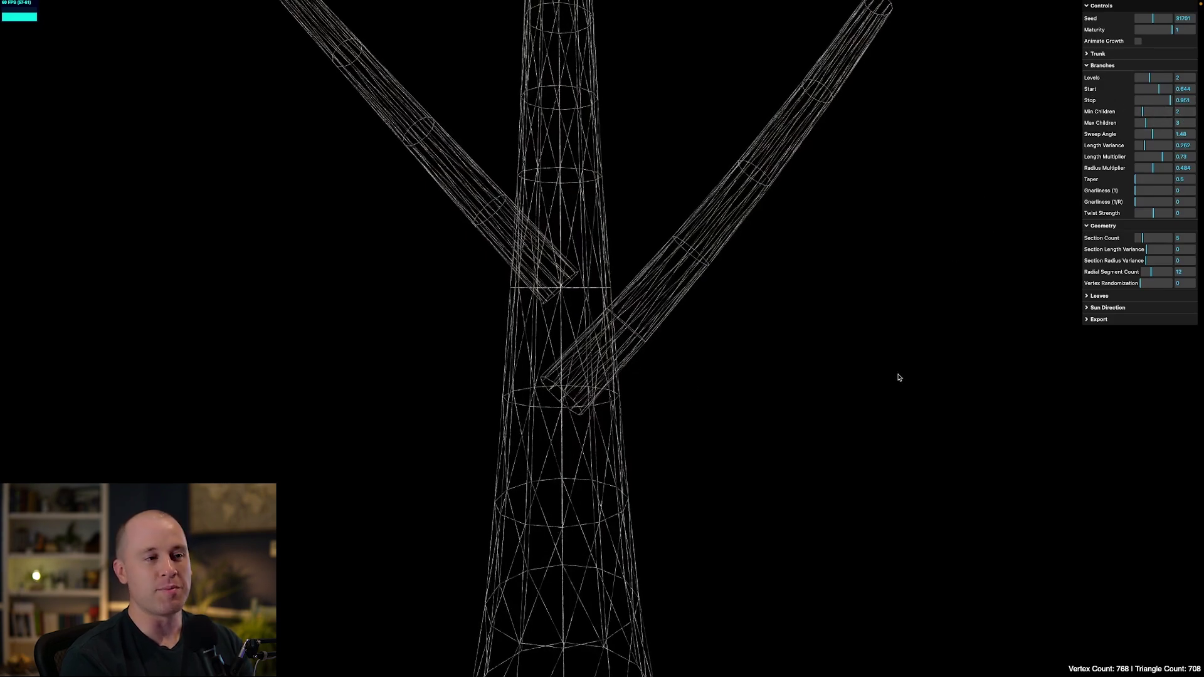
scroll(790, 402, up, 5)
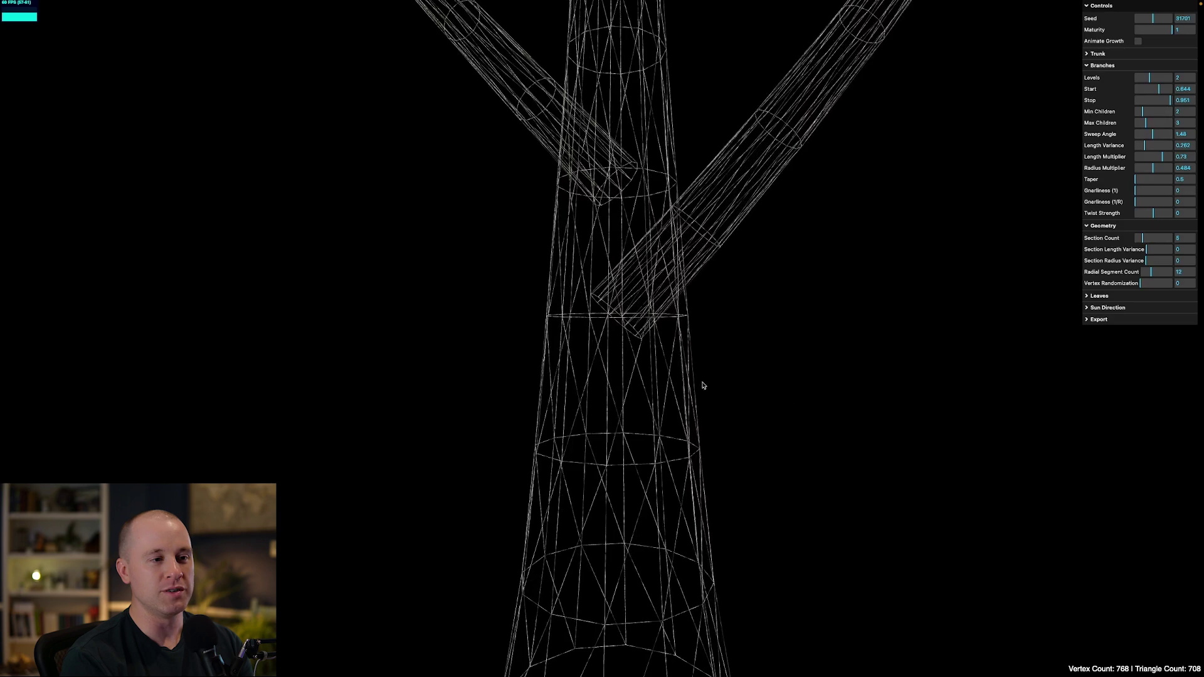
drag(619, 457, 638, 404)
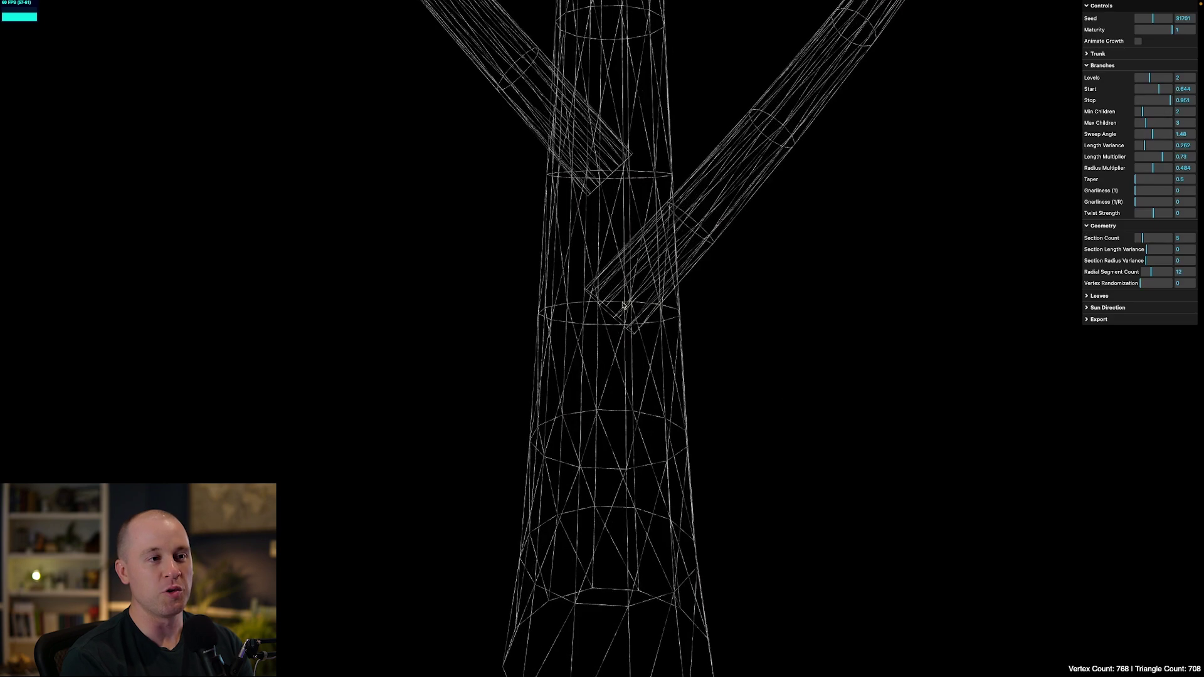
drag(800, 462, 555, 492)
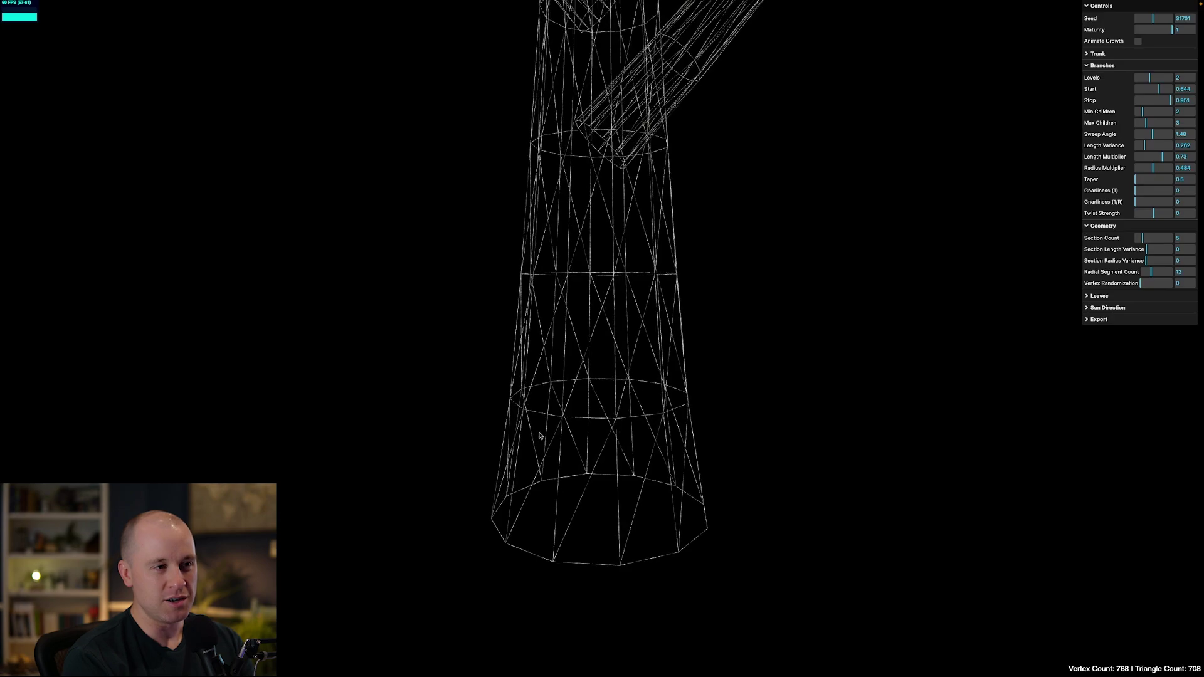
drag(654, 303, 652, 381)
scroll(608, 311, up, 5)
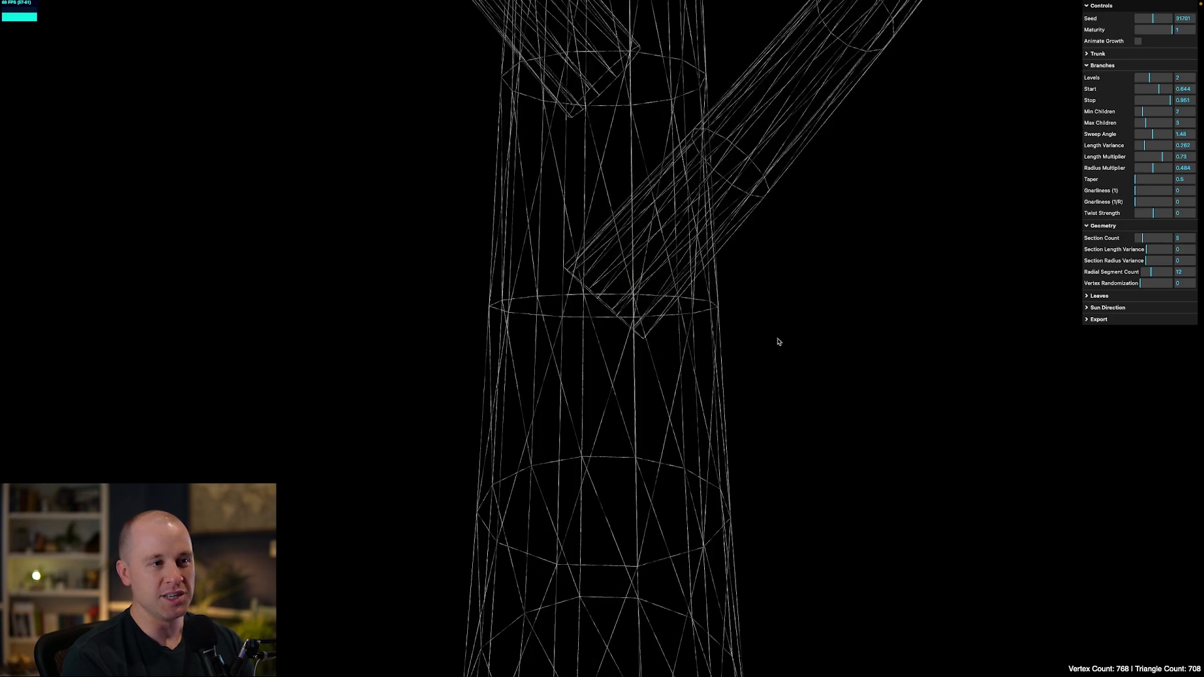
drag(698, 254, 666, 415)
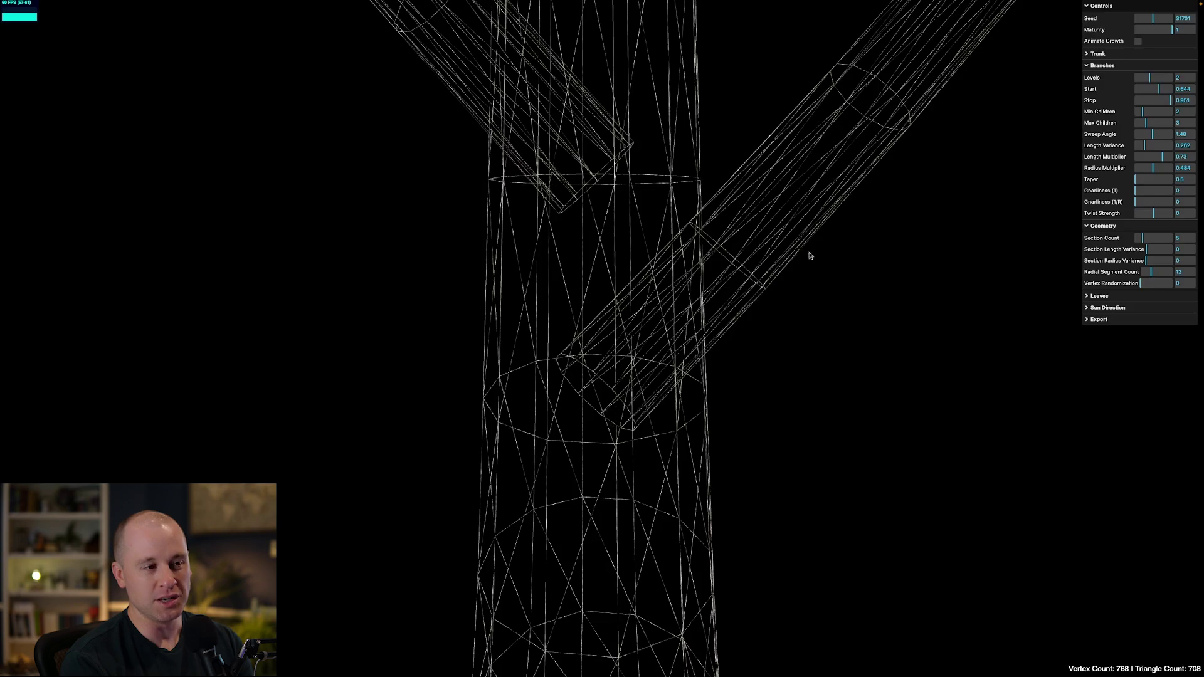
drag(810, 255, 660, 353)
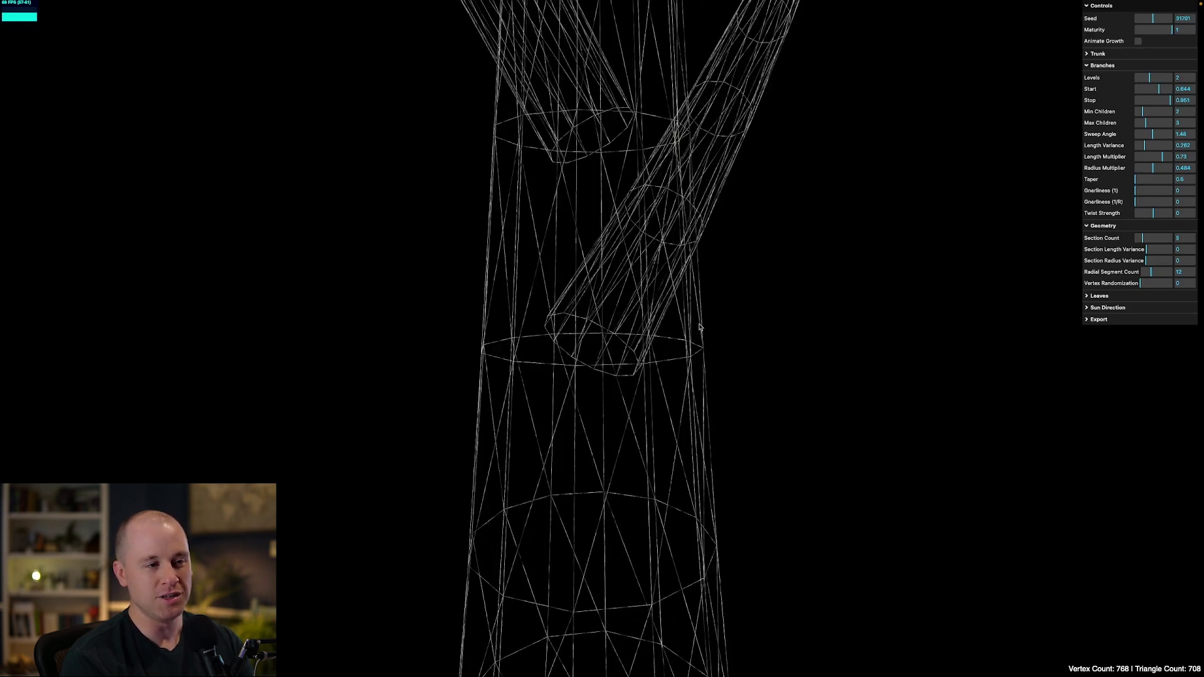
drag(698, 326, 623, 350)
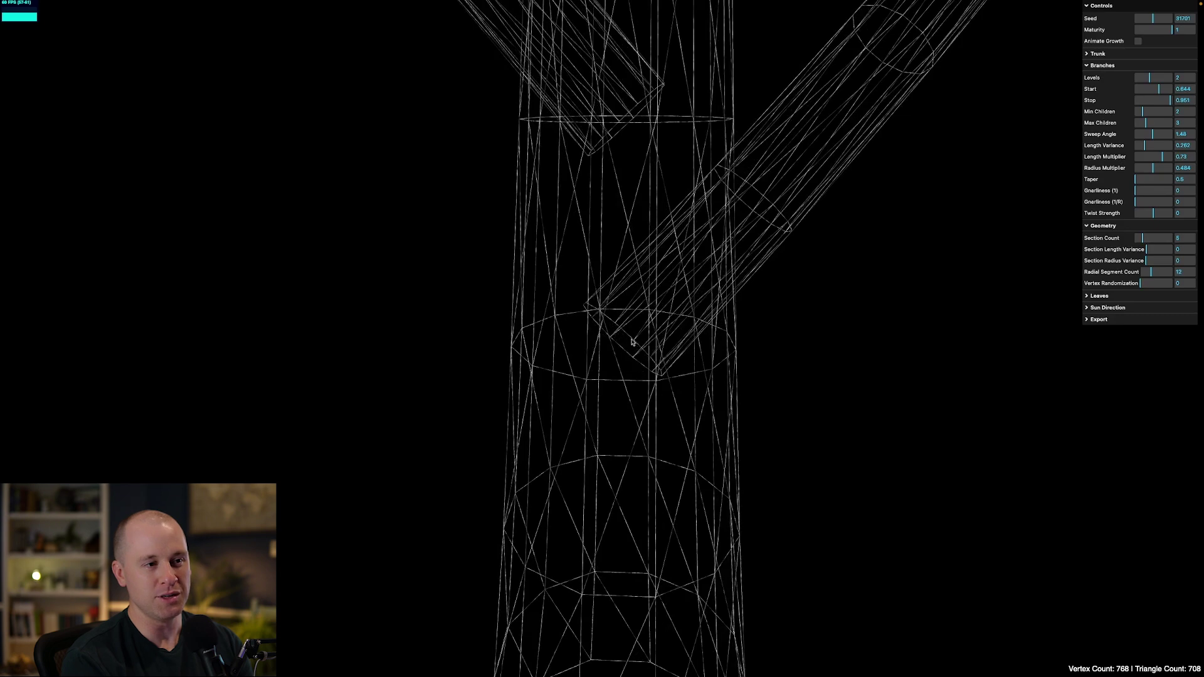
mouse_move(710, 362)
mouse_down()
mouse_move(627, 345)
mouse_move(720, 368)
mouse_up()
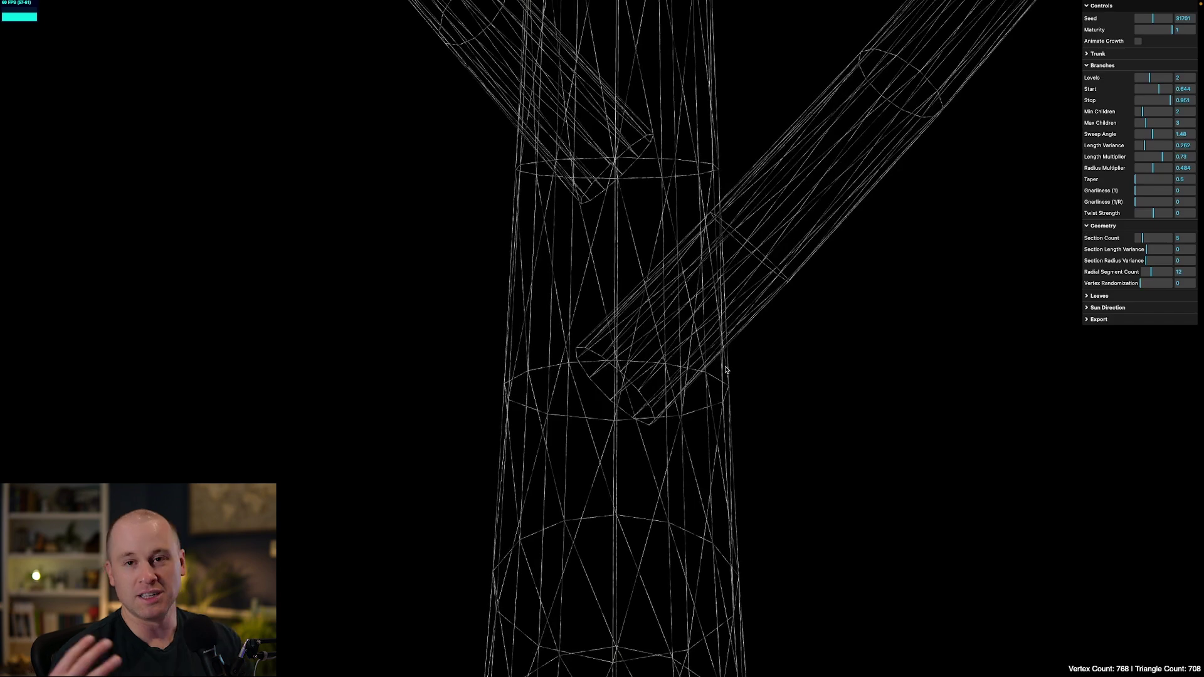
drag(575, 366, 632, 380)
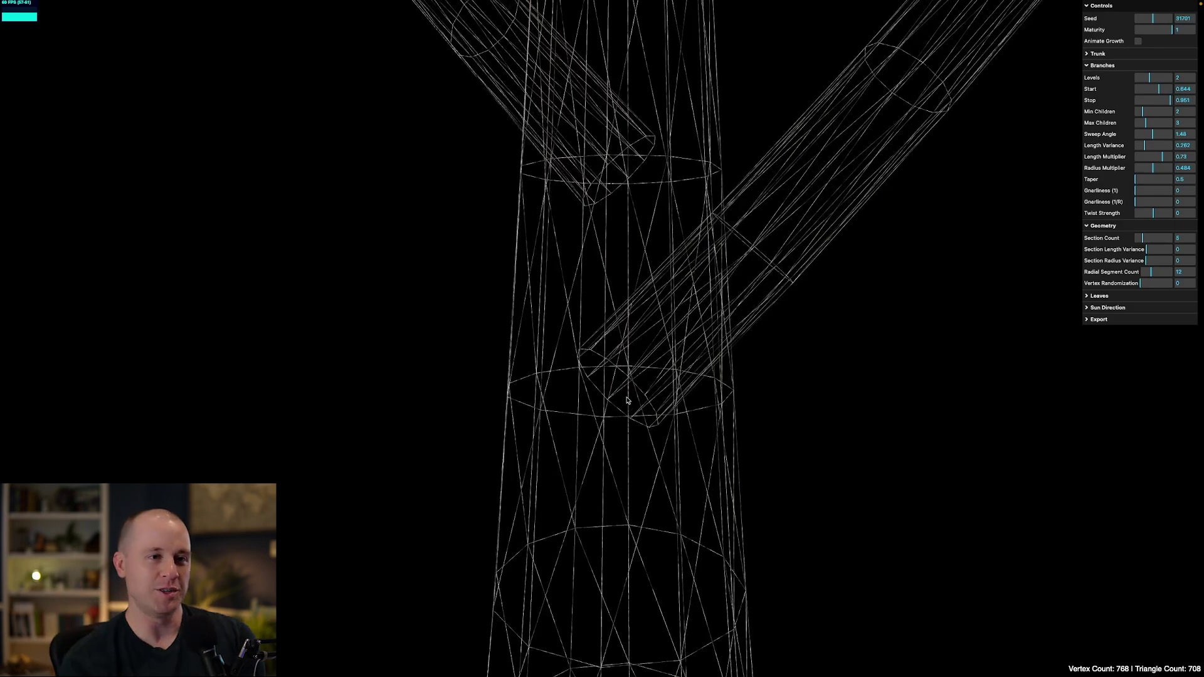
drag(892, 328, 681, 439)
drag(751, 427, 722, 417)
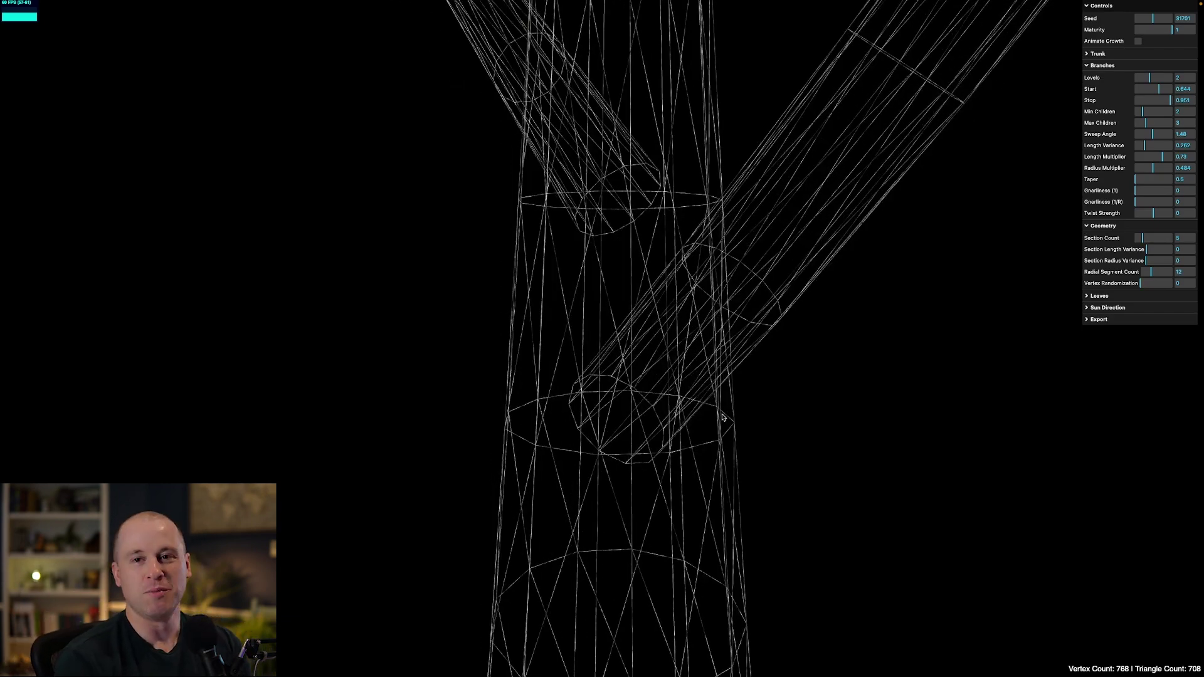
drag(704, 430, 721, 408)
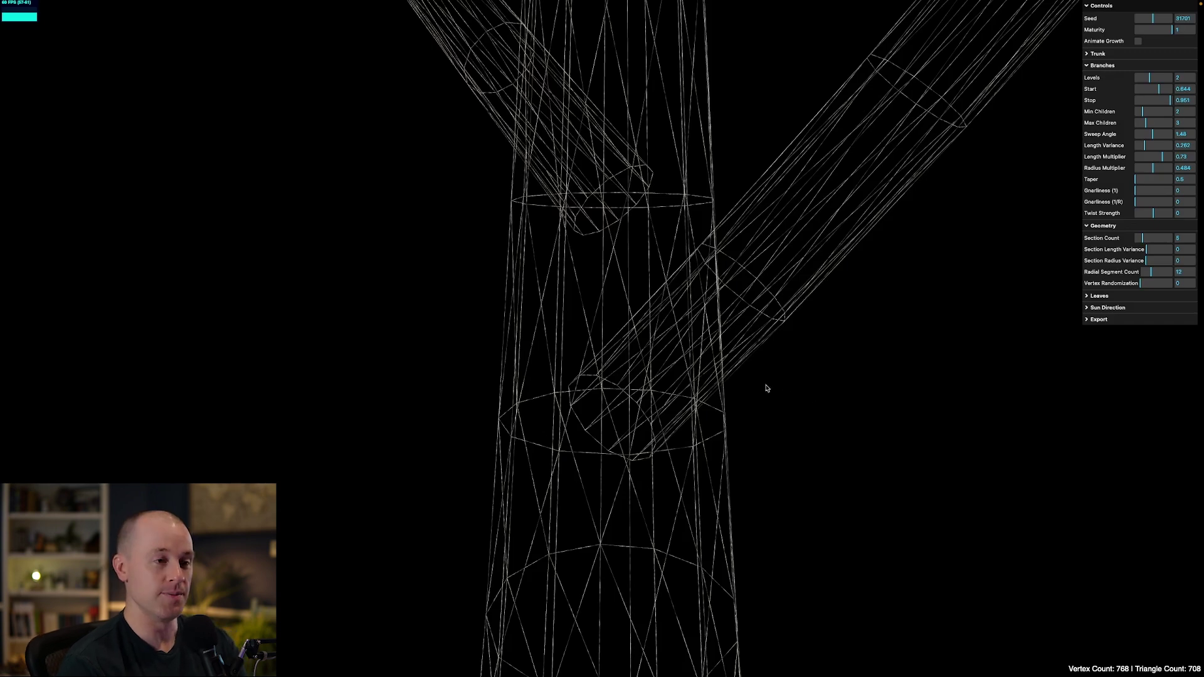
scroll(634, 469, down, 5)
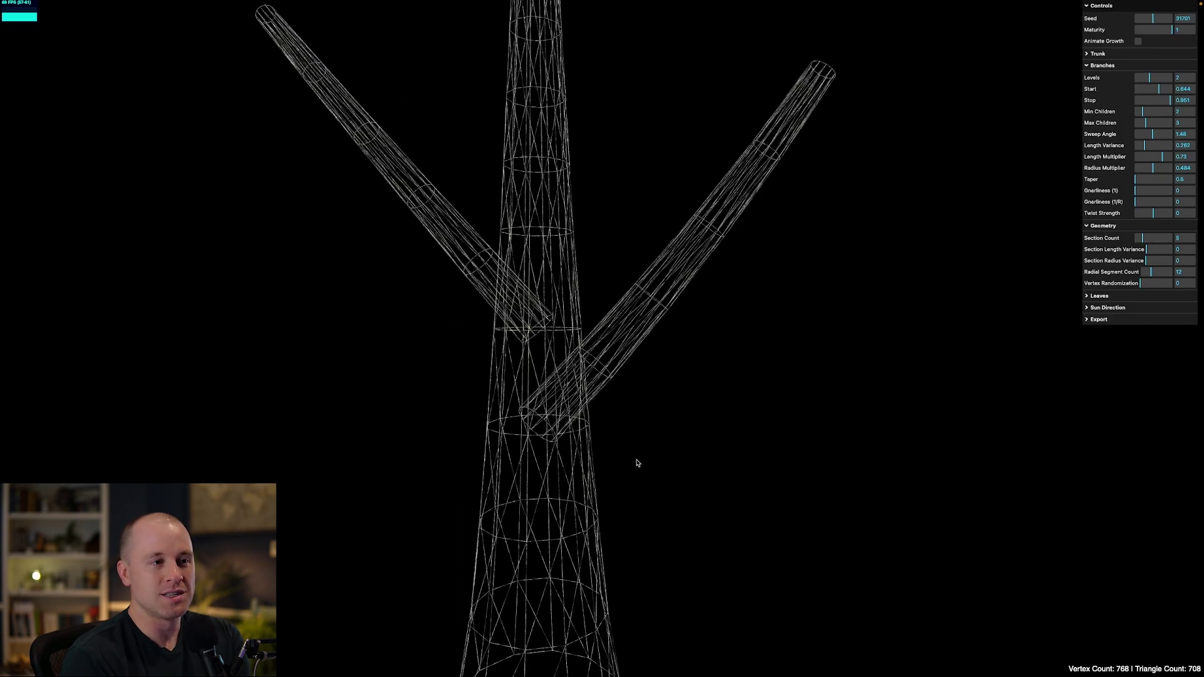
Widen the branches' Sweep Angle from 1.48 to about 1.67
scroll(621, 444, down, 2)
drag(615, 436, 656, 586)
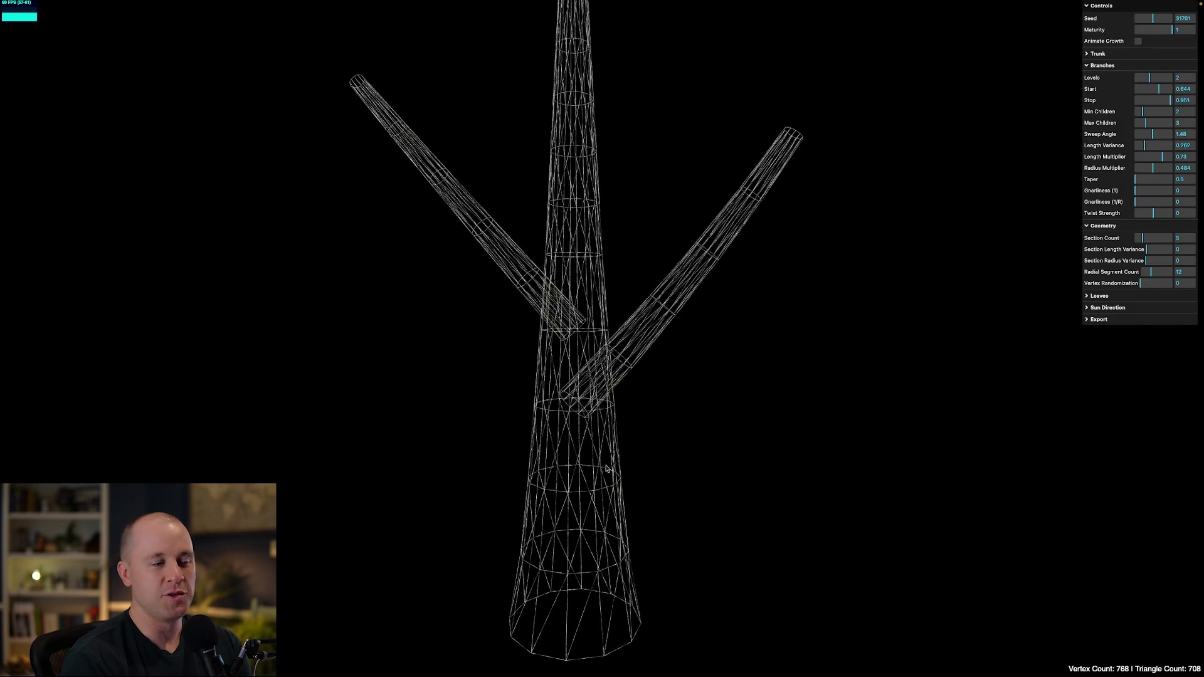
scroll(629, 447, up, 3)
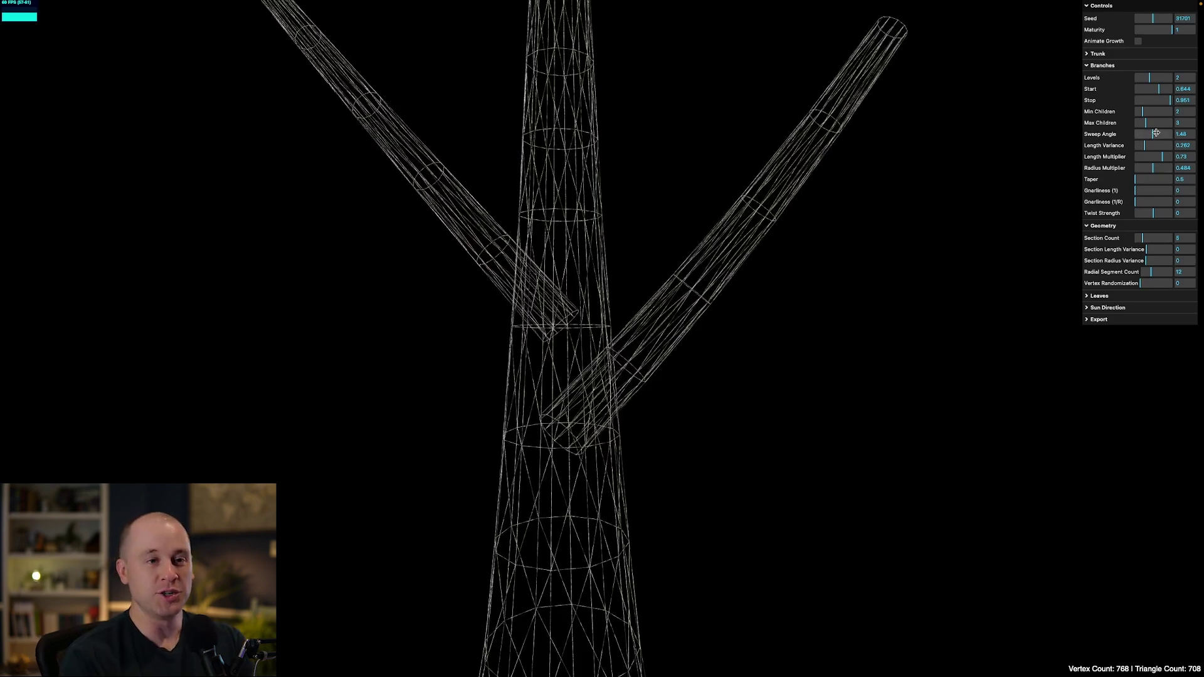
mouse_move(1156, 133)
mouse_down()
mouse_move(1177, 139)
mouse_move(1141, 134)
mouse_move(1173, 134)
mouse_move(1156, 134)
mouse_up()
Increase branch Levels from 2 to 3, adding a third level of child branches
drag(963, 262, 1028, 110)
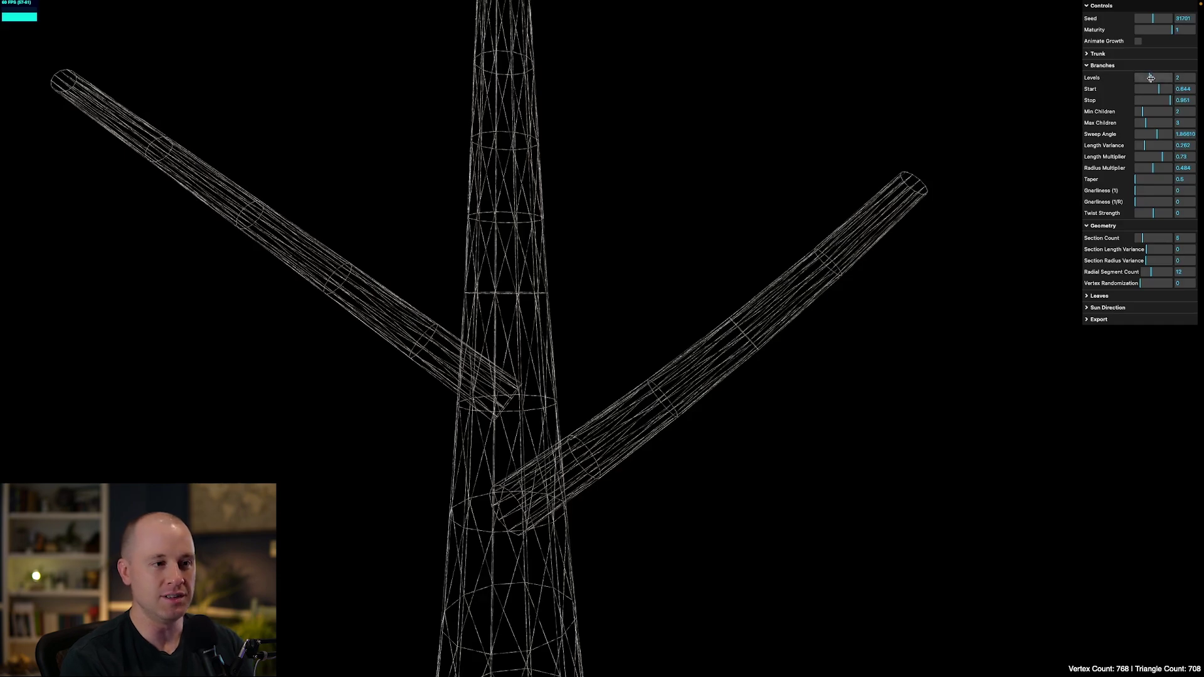
drag(1152, 78, 1156, 77)
drag(1016, 188, 756, 348)
Raise Gnarliness (1) from 0 to about 0.47 and inspect the bent trunk base
drag(794, 400, 613, 262)
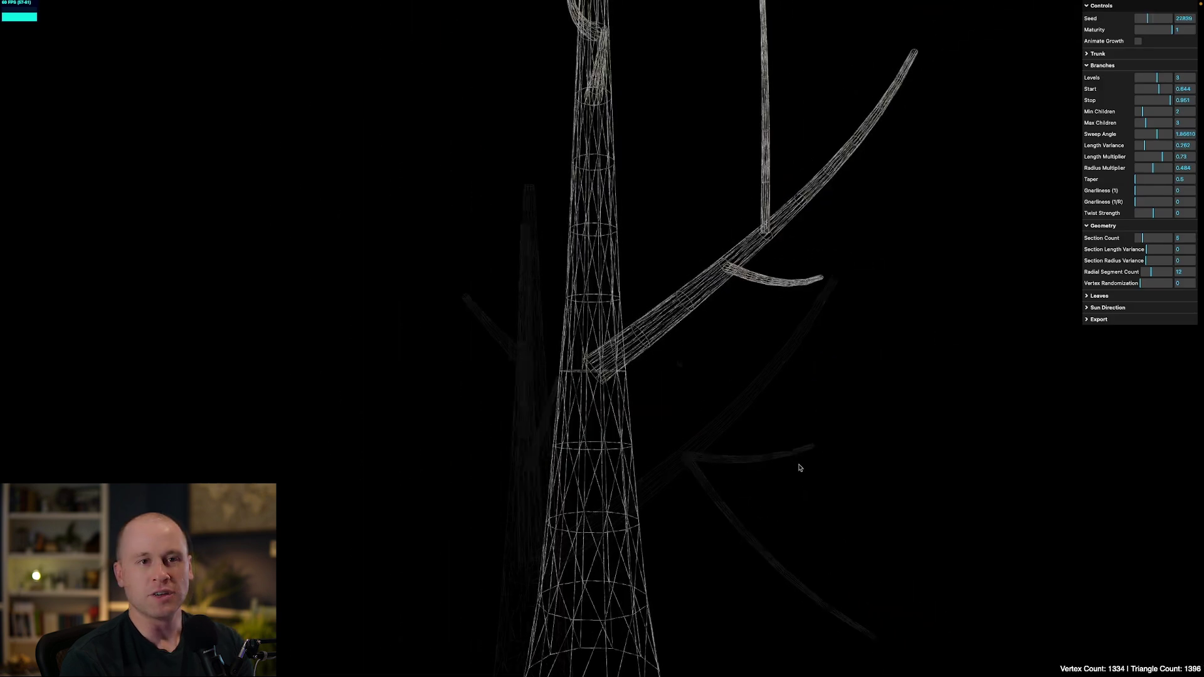
drag(927, 247, 762, 377)
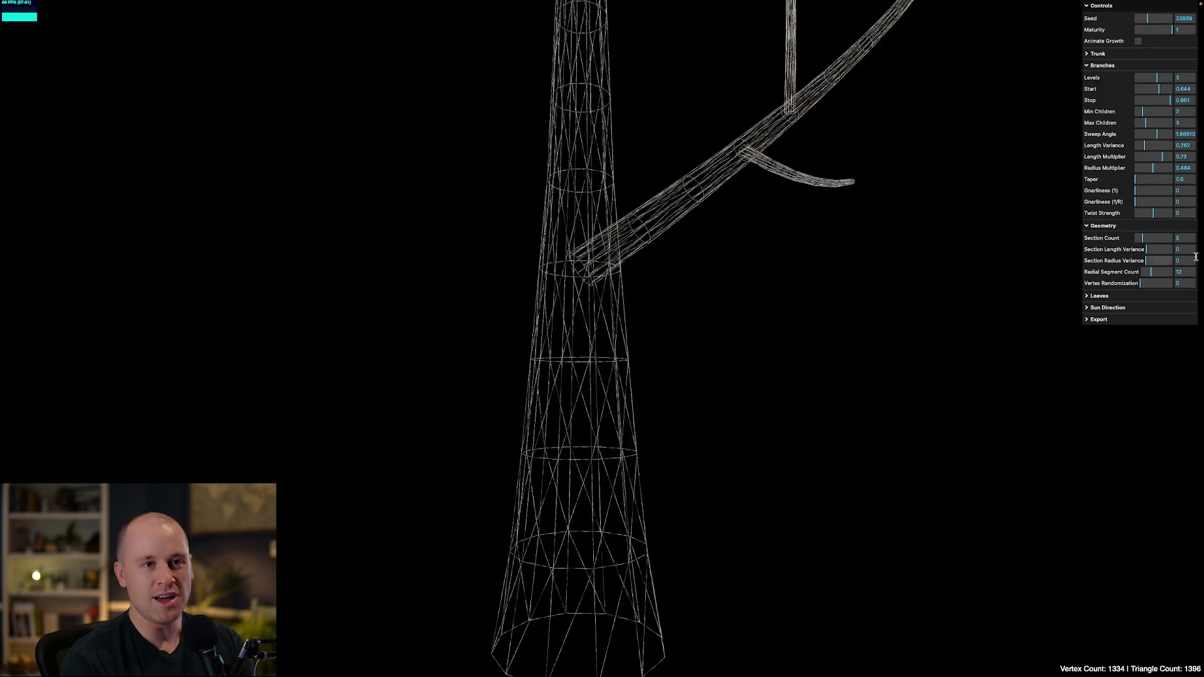
drag(1156, 188, 1170, 190)
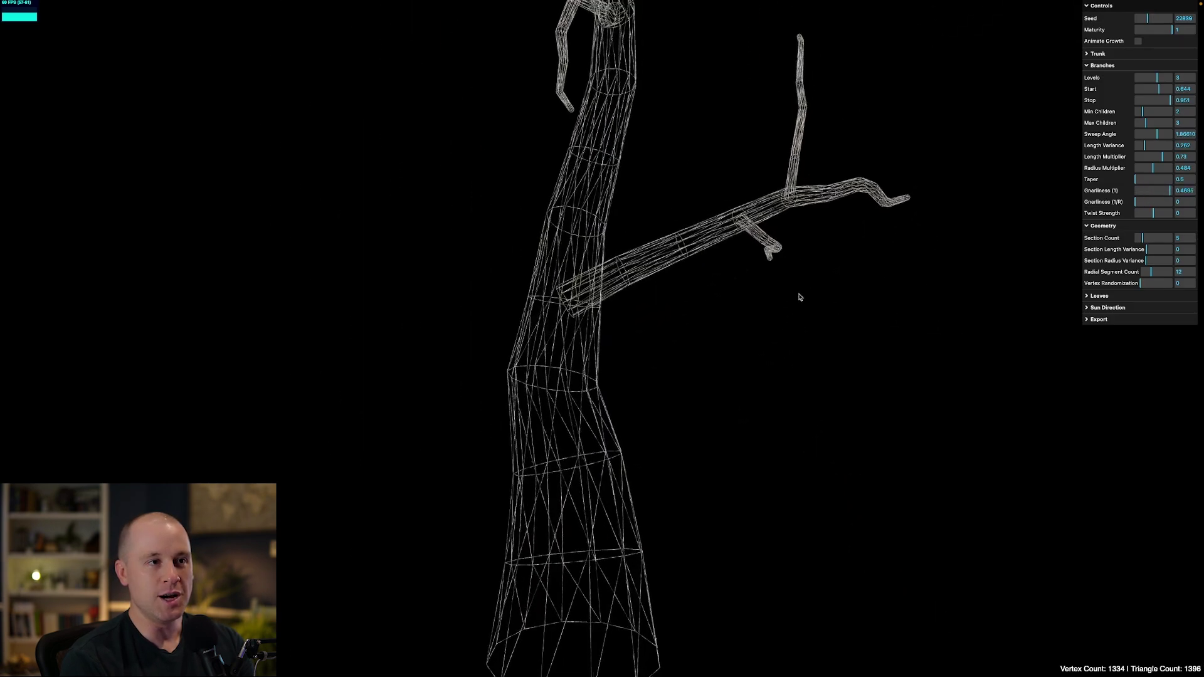
drag(796, 290, 765, 370)
scroll(802, 369, down, 5)
drag(840, 368, 781, 409)
scroll(780, 409, up, 3)
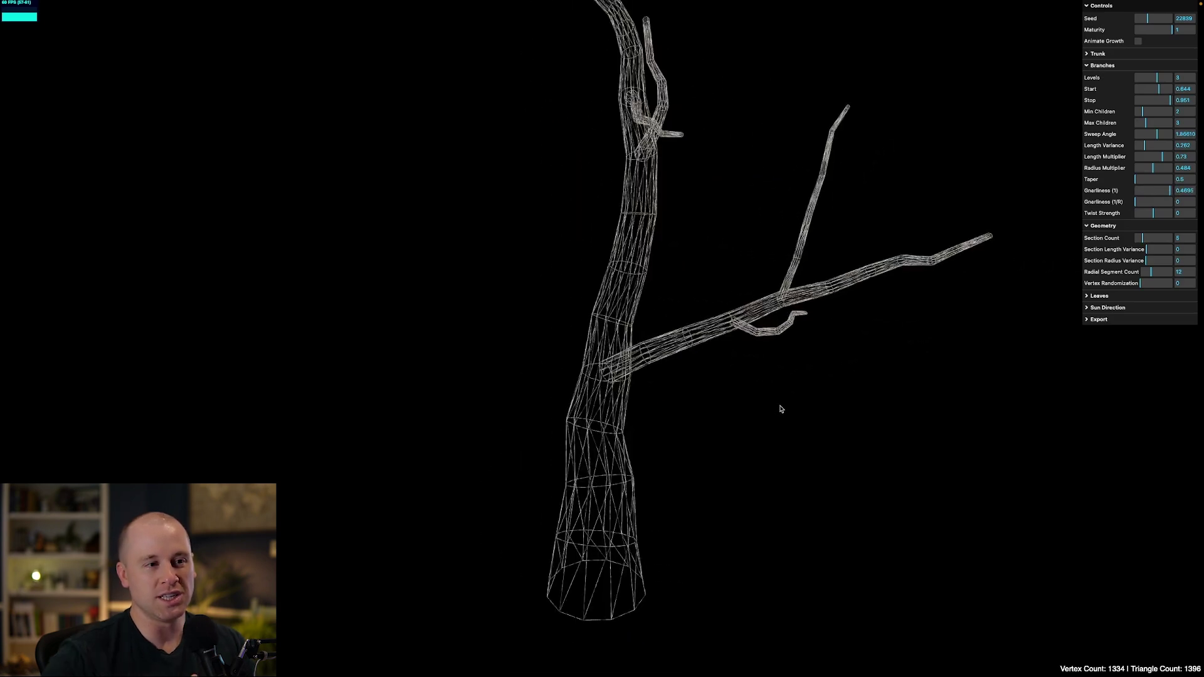
scroll(675, 465, up, 10)
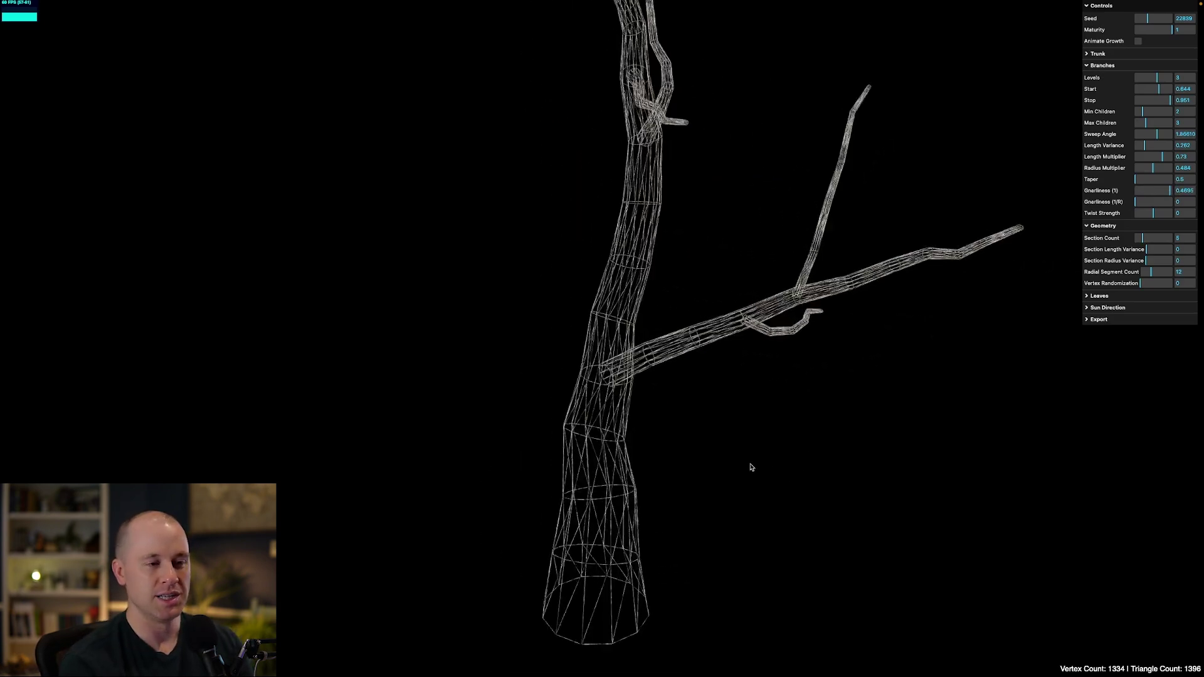
drag(553, 349, 683, 370)
Reset Gnarliness (1) to 0, then raise it and lower it to about 0.12
drag(1159, 192, 1126, 193)
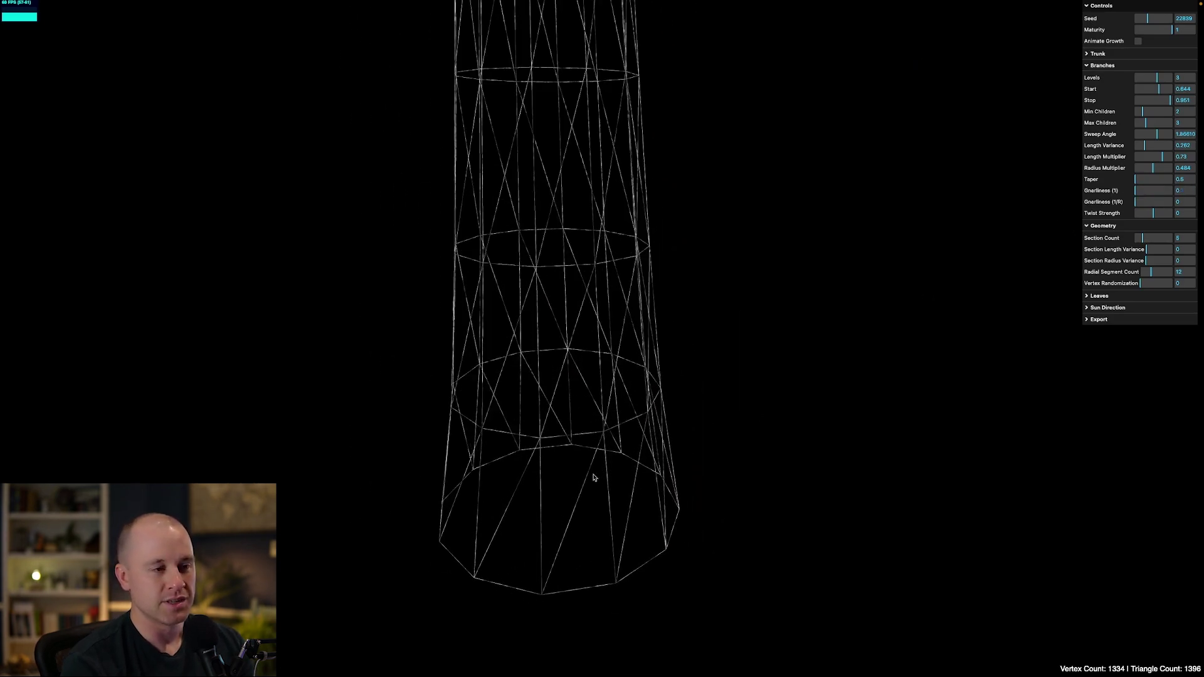
drag(594, 478, 639, 402)
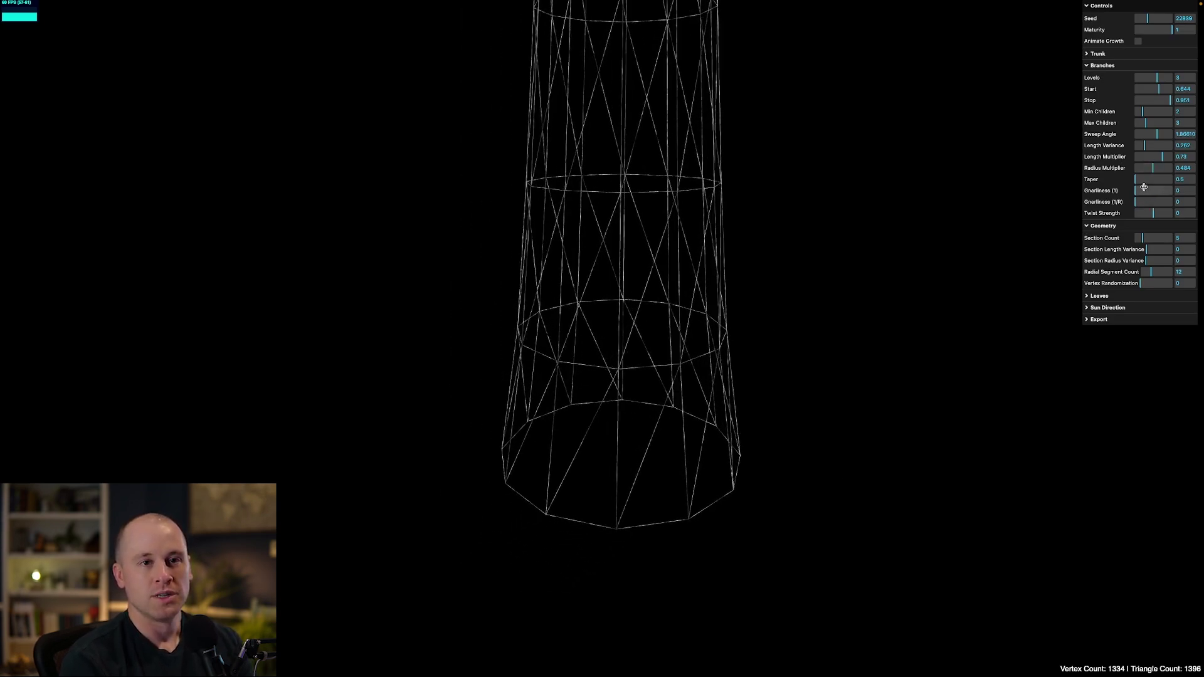
drag(1119, 190, 1151, 193)
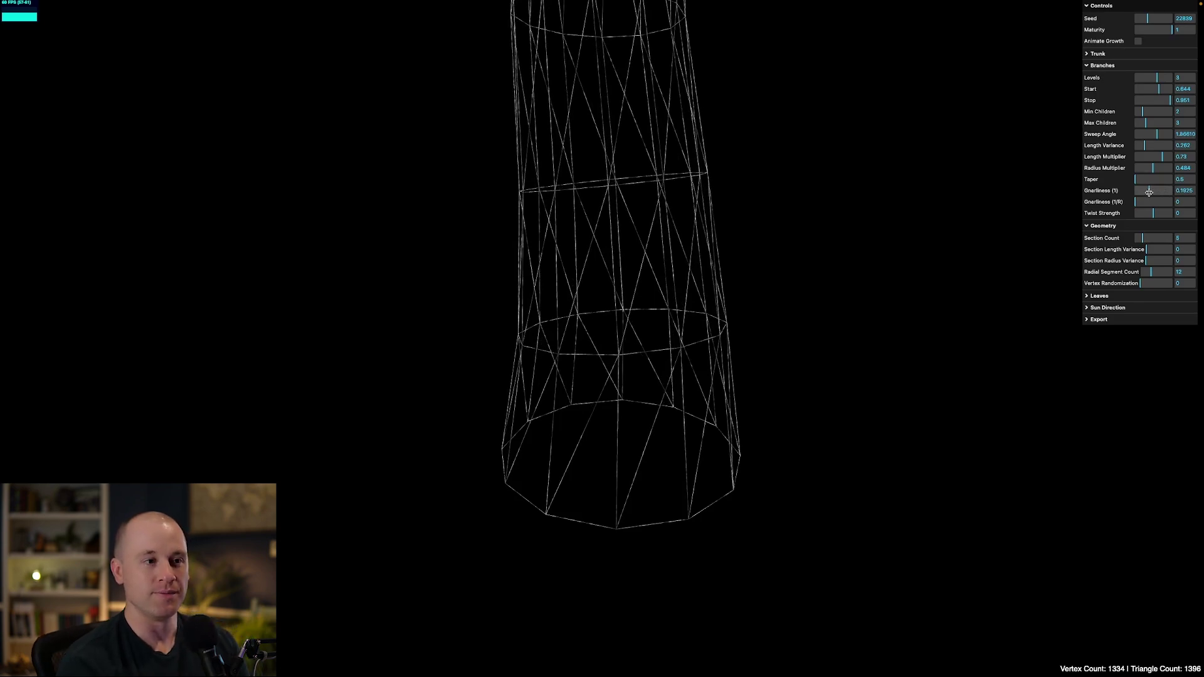
drag(1149, 192, 1142, 190)
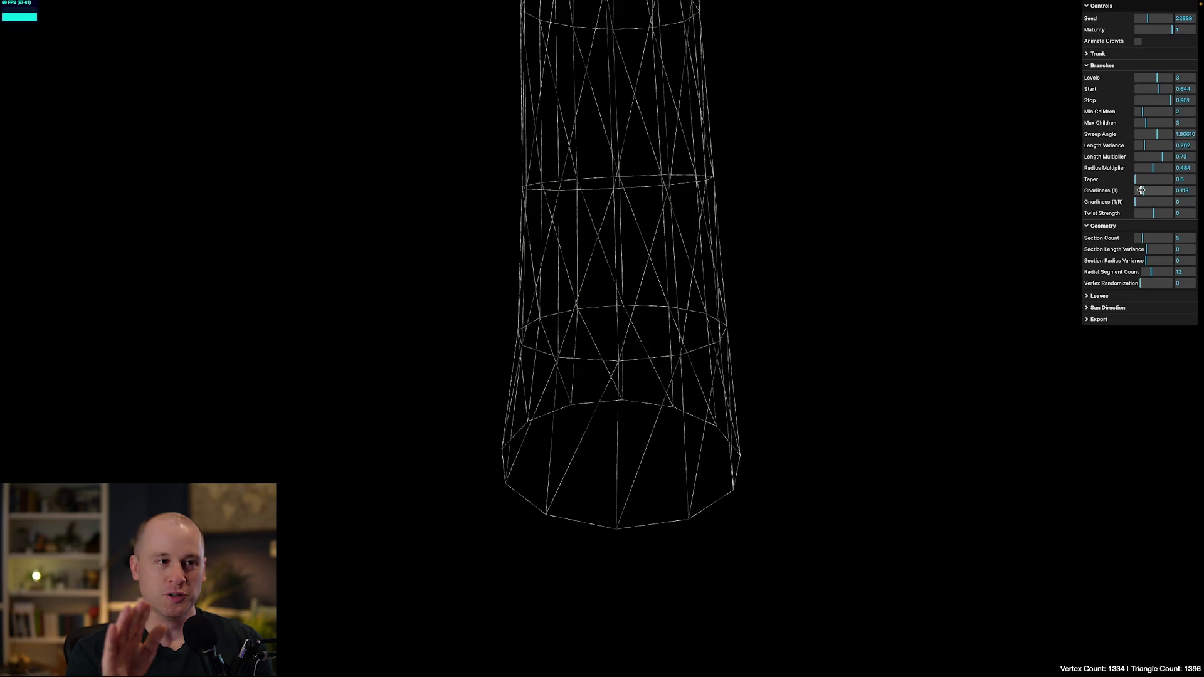
drag(697, 157, 672, 391)
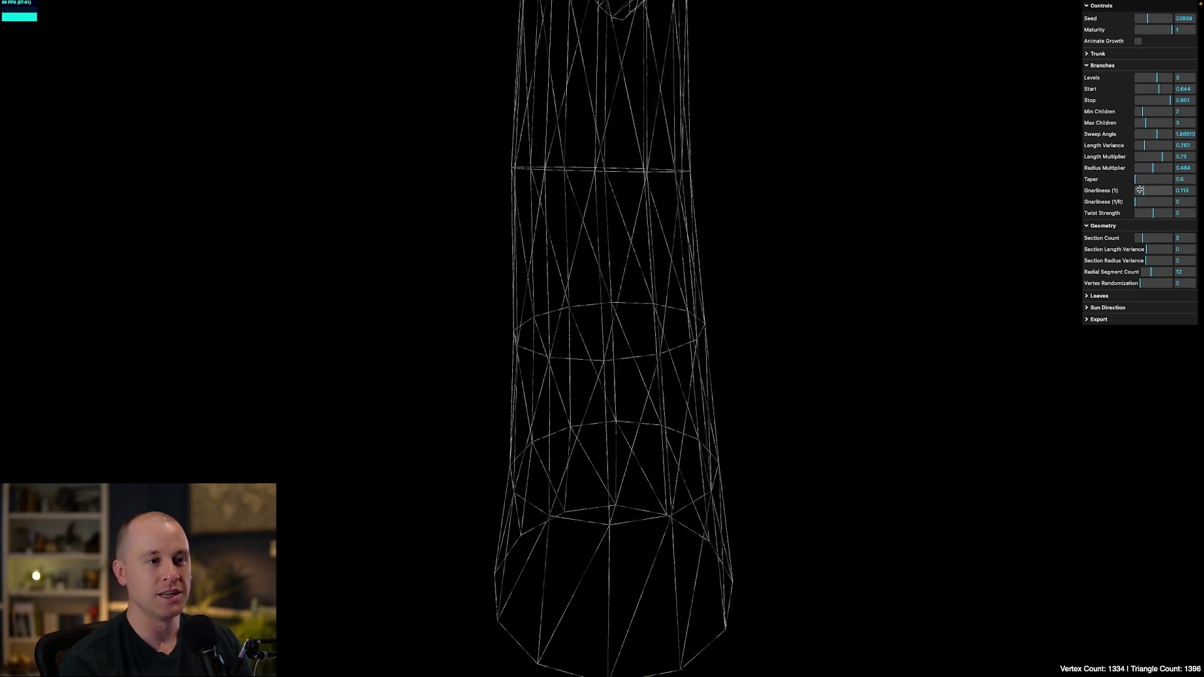
Try Gnarliness (1) values of 0.162 and about 0.457 on the trunk
drag(1139, 190, 1167, 198)
drag(691, 198, 745, 296)
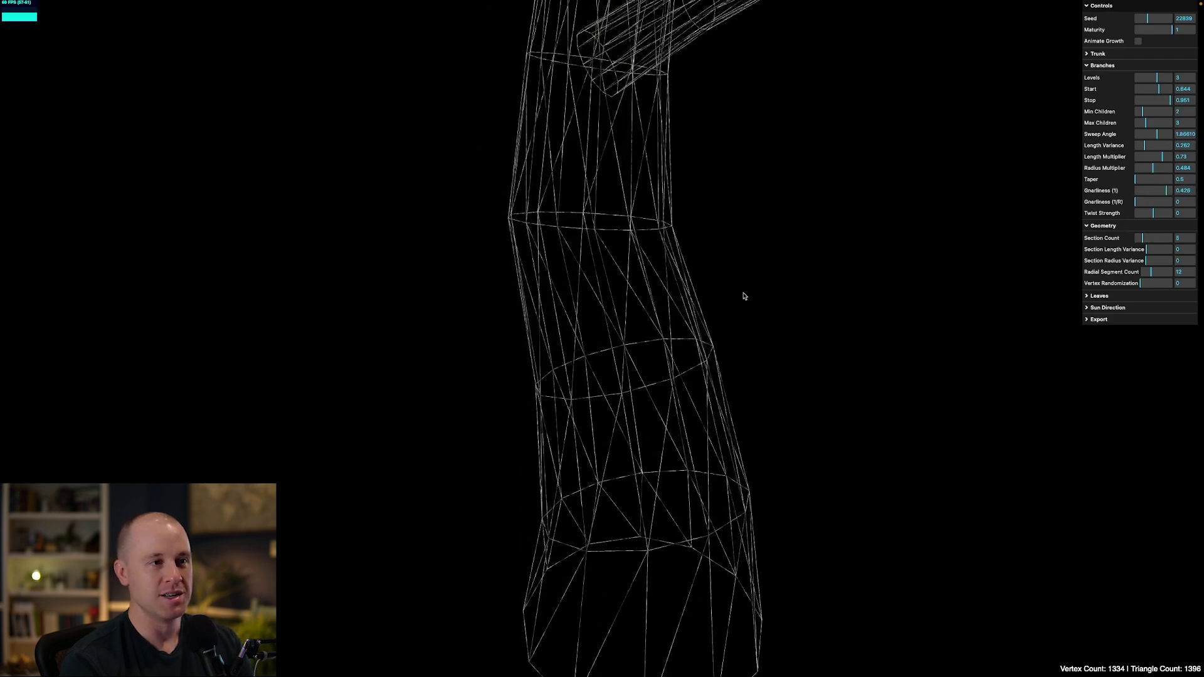
mouse_move(1160, 189)
mouse_down()
mouse_move(1136, 192)
mouse_move(1160, 191)
mouse_up()
scroll(692, 349, down, 3)
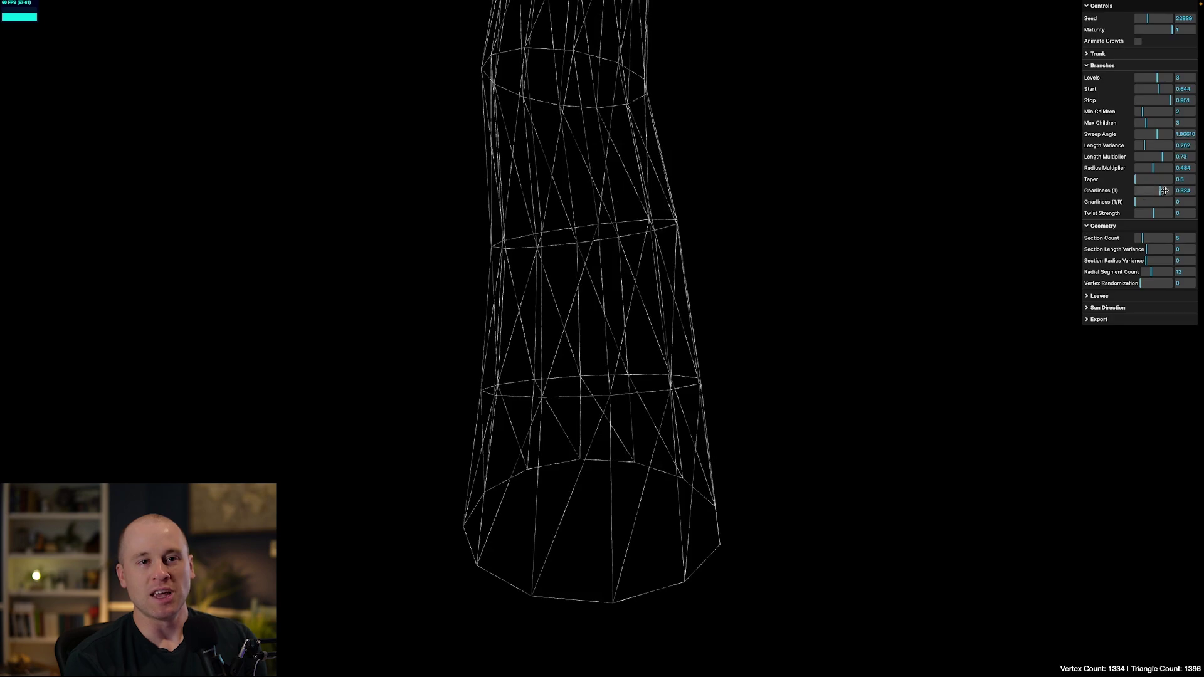
Settle Gnarliness (1) at 0.2606 and view the gently kinked trunk from several sides
drag(1165, 191, 1154, 191)
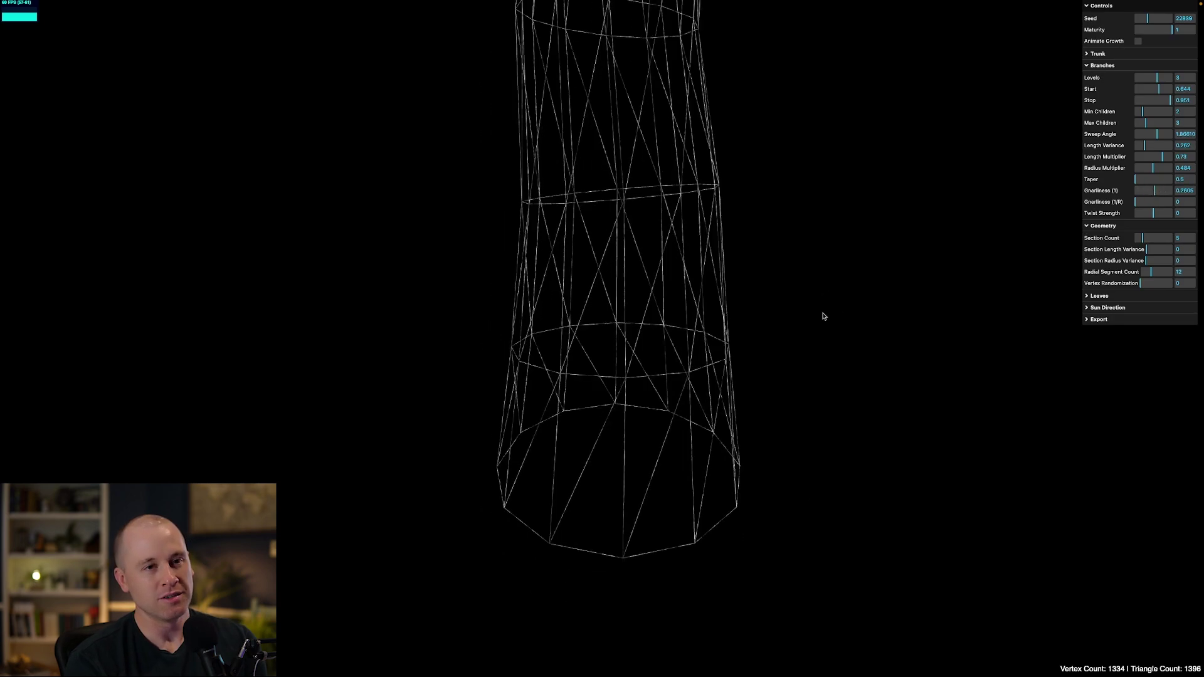
drag(827, 301, 838, 261)
drag(708, 282, 849, 344)
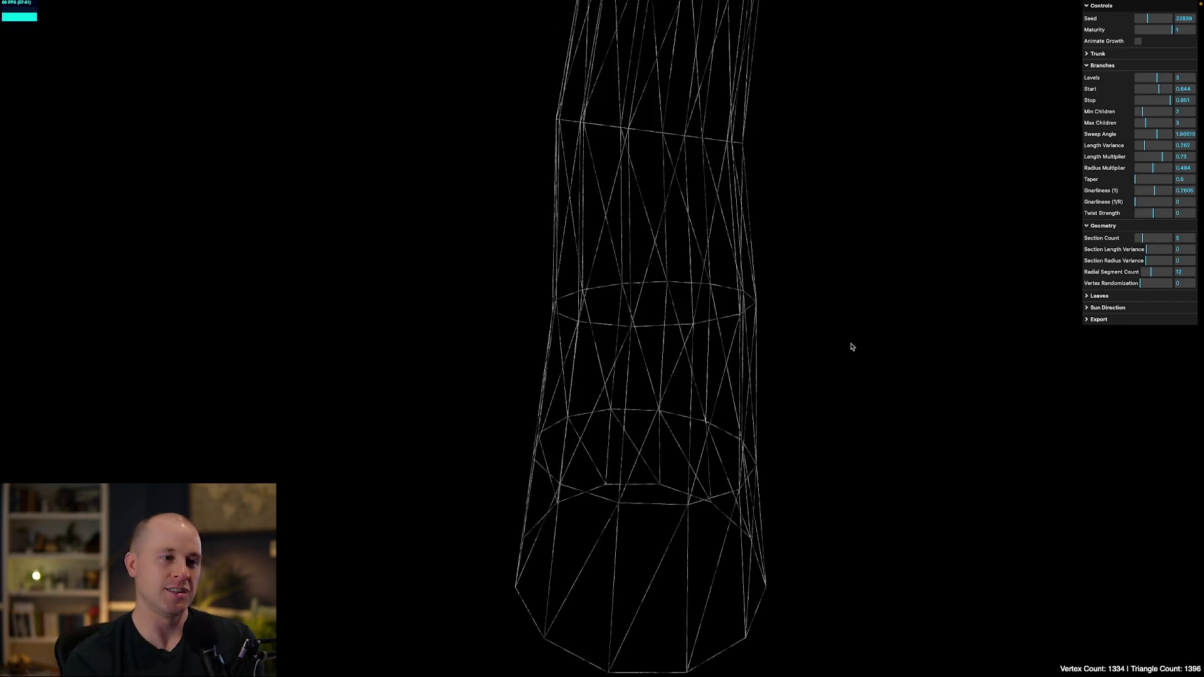
drag(851, 347, 752, 306)
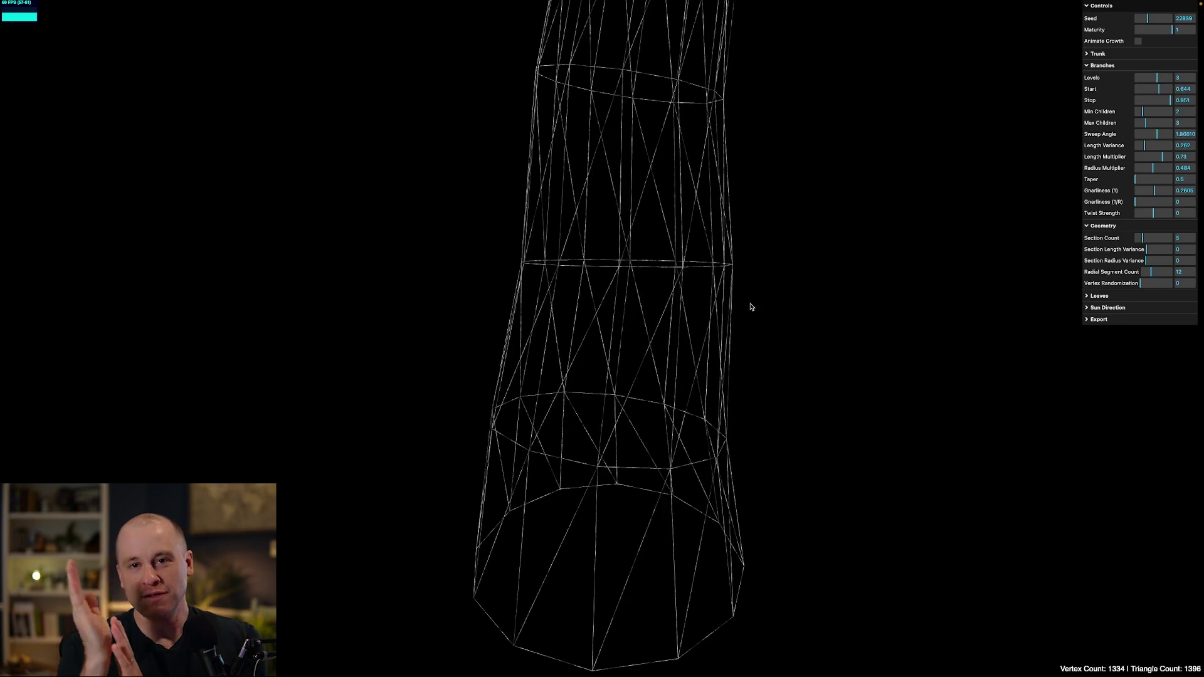
drag(751, 307, 763, 330)
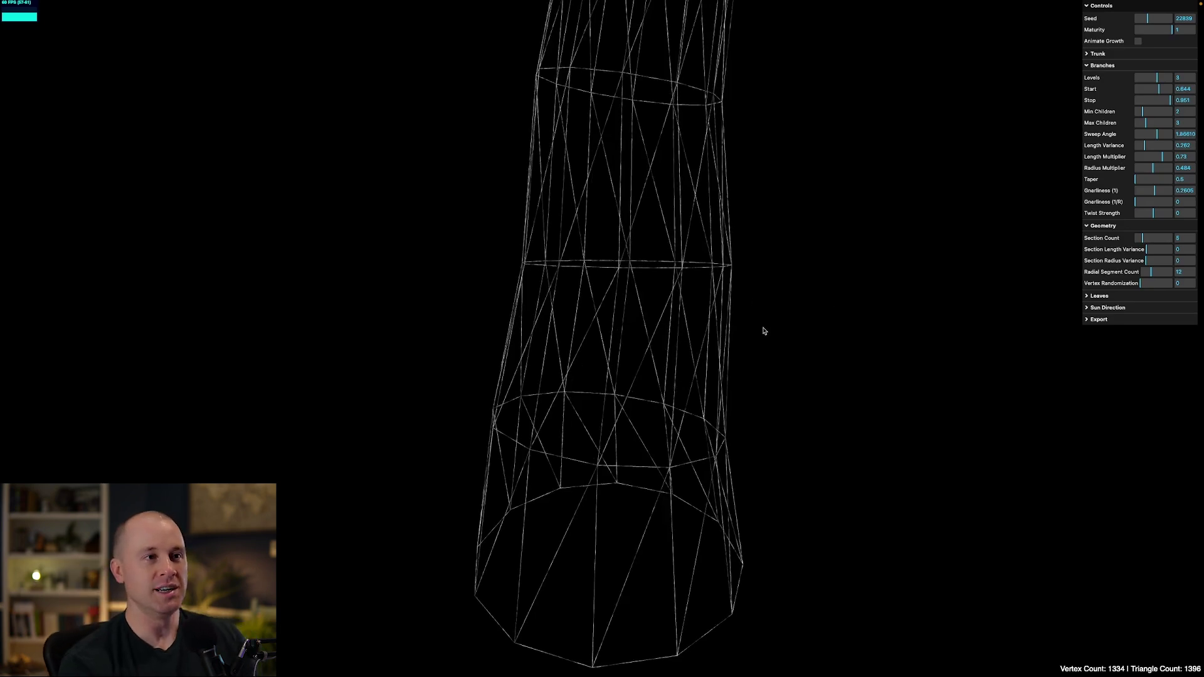
scroll(809, 301, down, 3)
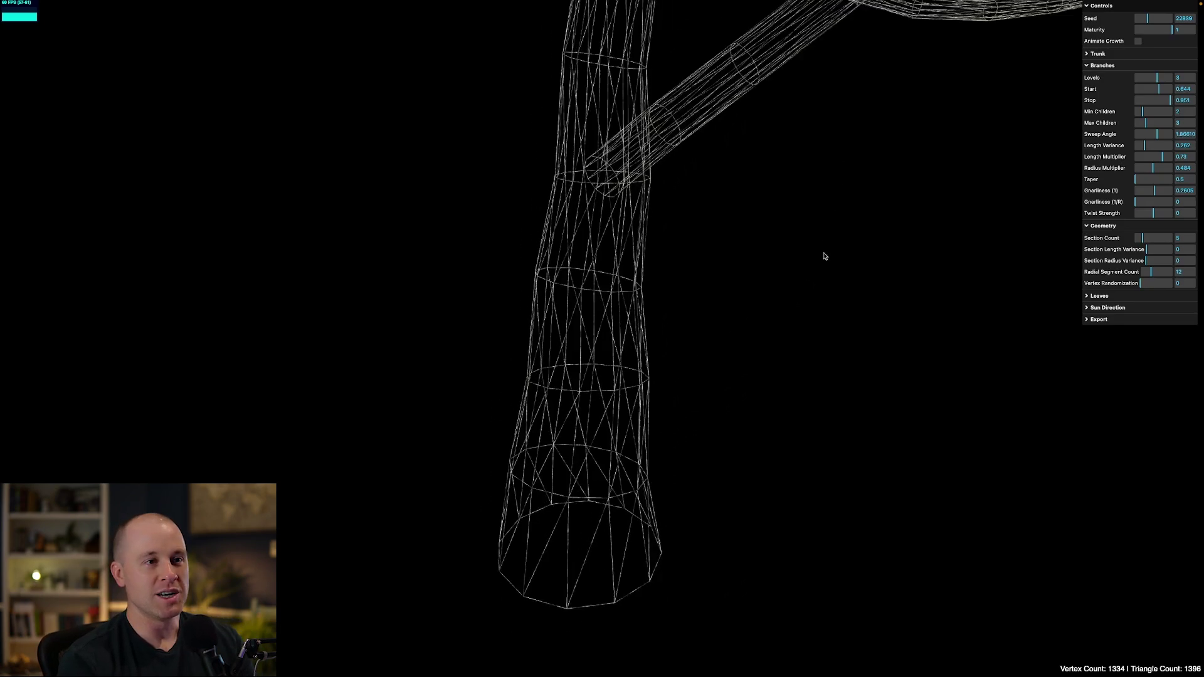
Raise Gnarliness (1) from 0.2606 to about 0.39 for more twisted trunk and branches
drag(1153, 190, 1164, 190)
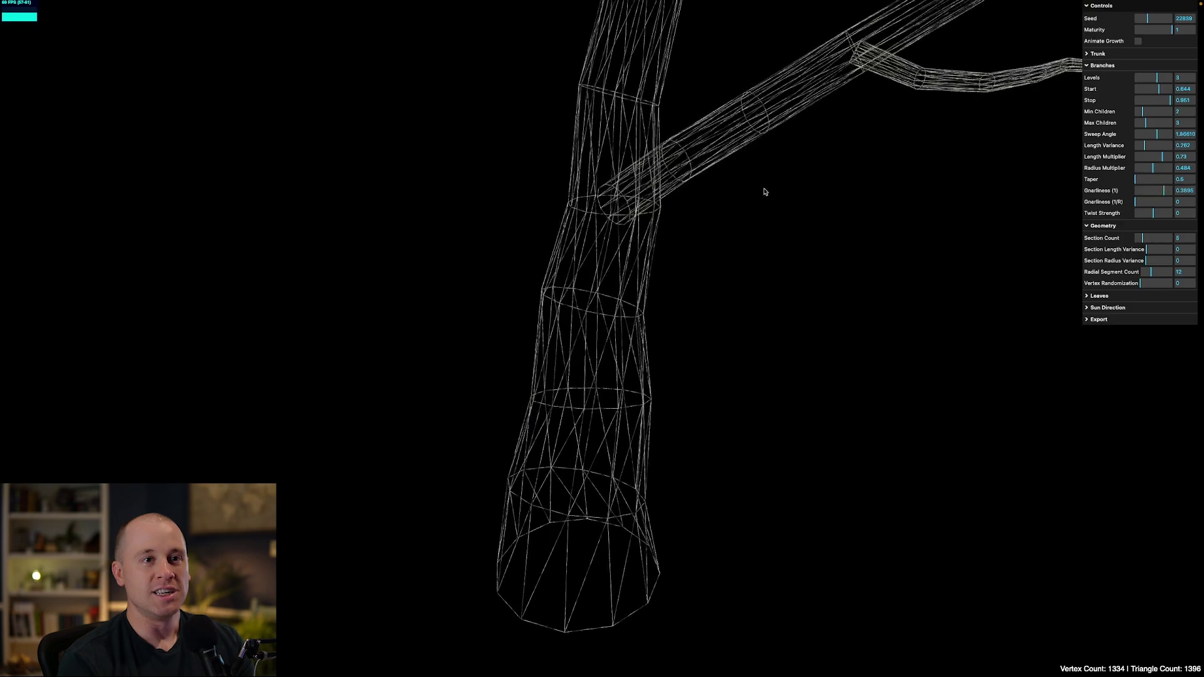
drag(763, 191, 587, 287)
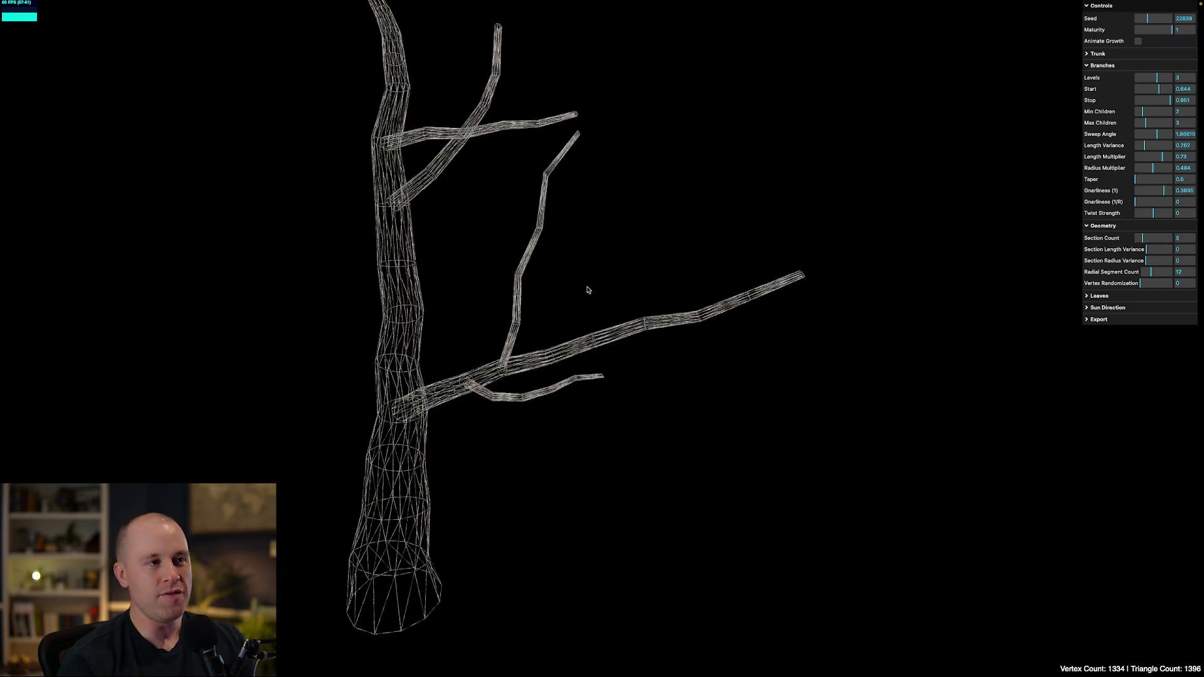